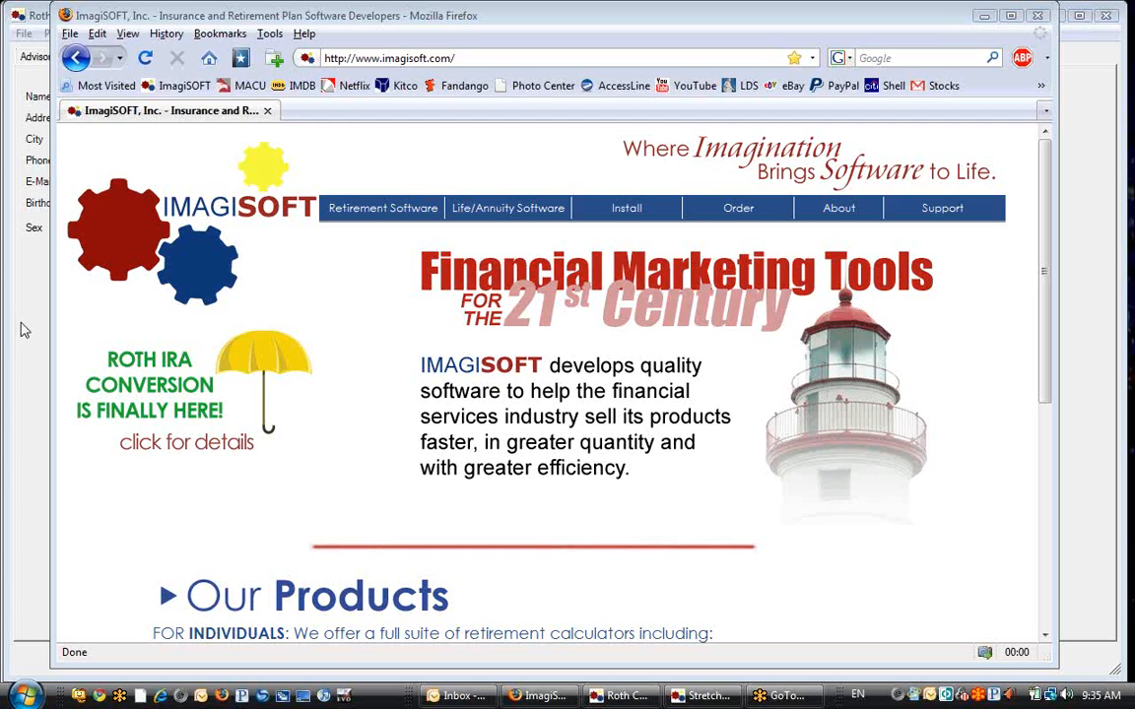
Open the Roth IRA installation instructions on the ImagiSOFT website, and return to the Roth Conversion program
click(630, 214)
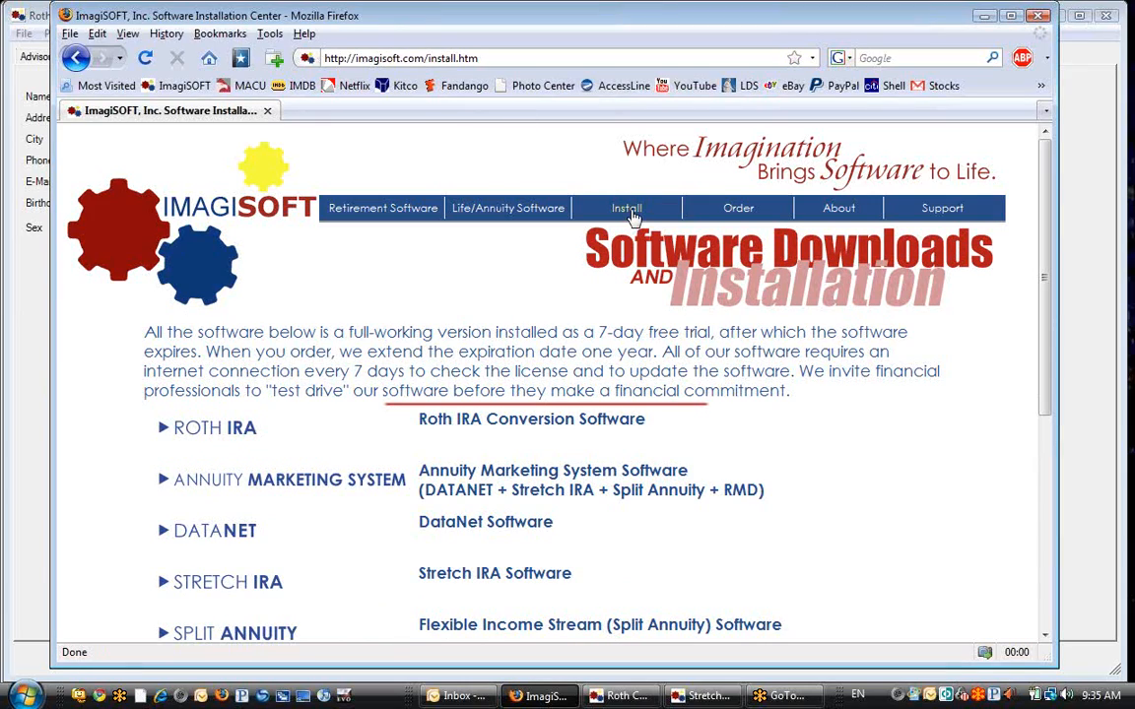
click(221, 434)
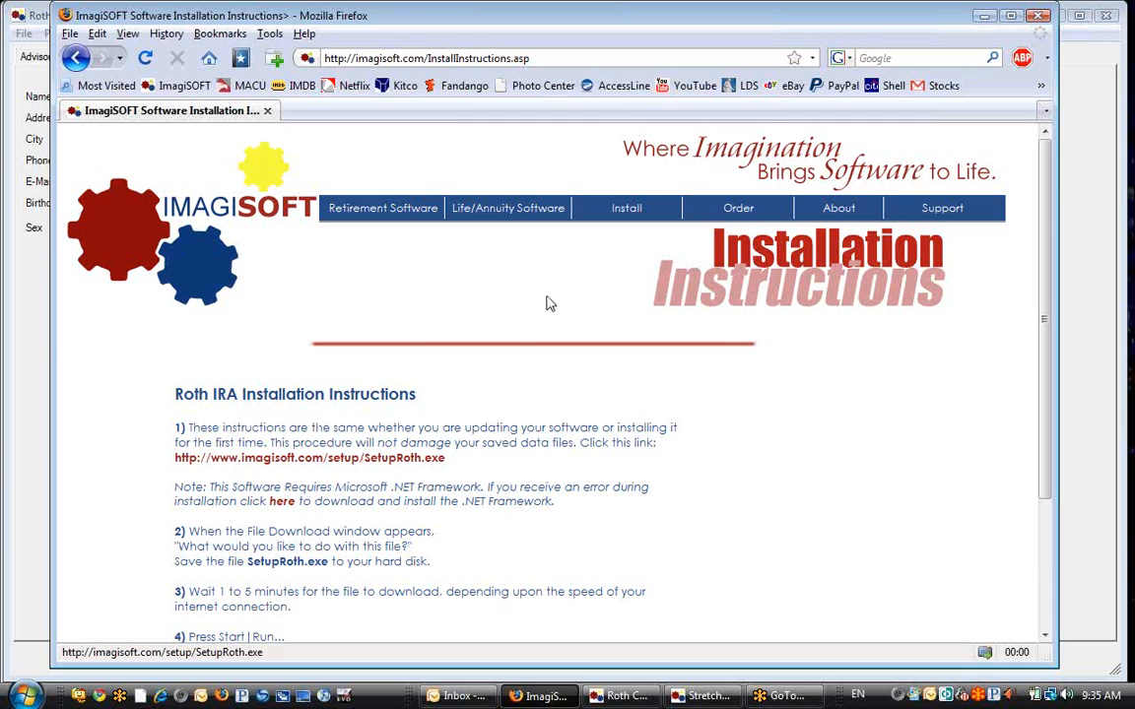
click(981, 15)
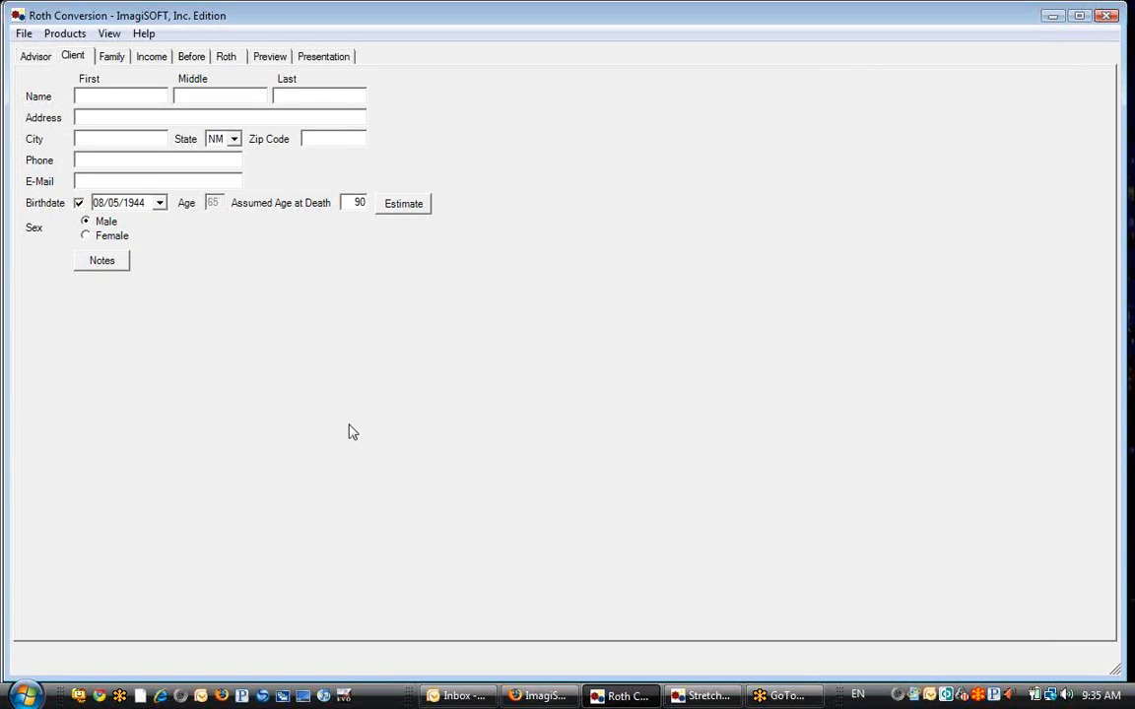
Try to back up the data to drive E: with a personalised backup description, and leave the backup dialog
click(22, 36)
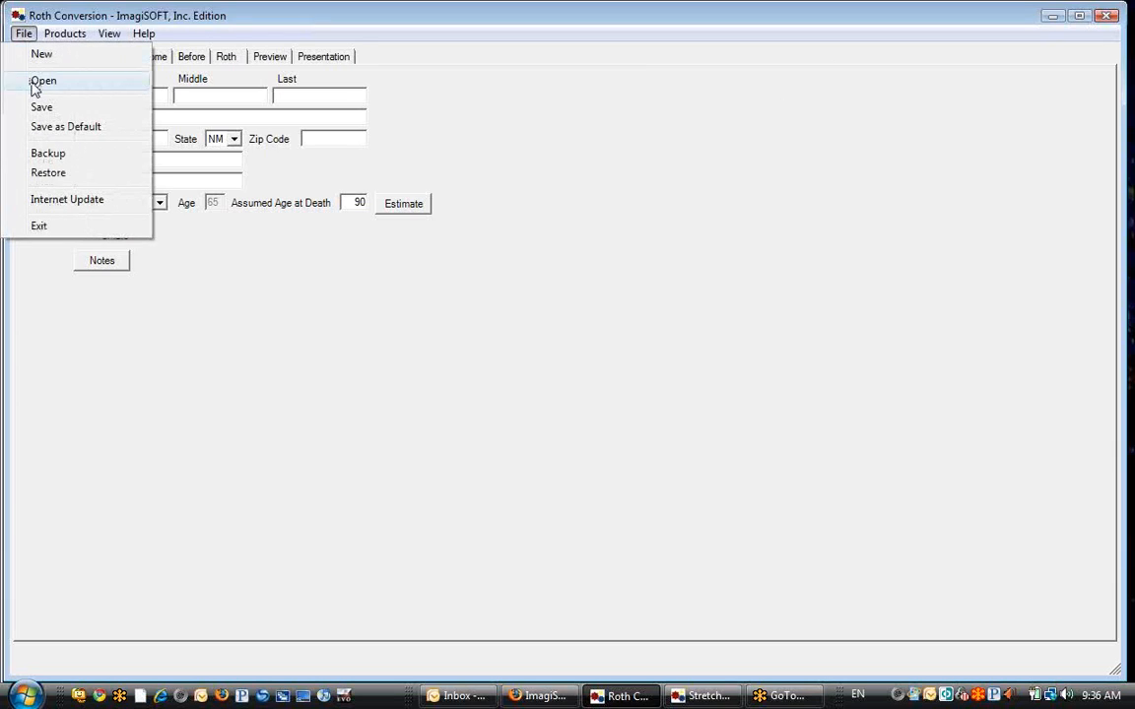
click(65, 156)
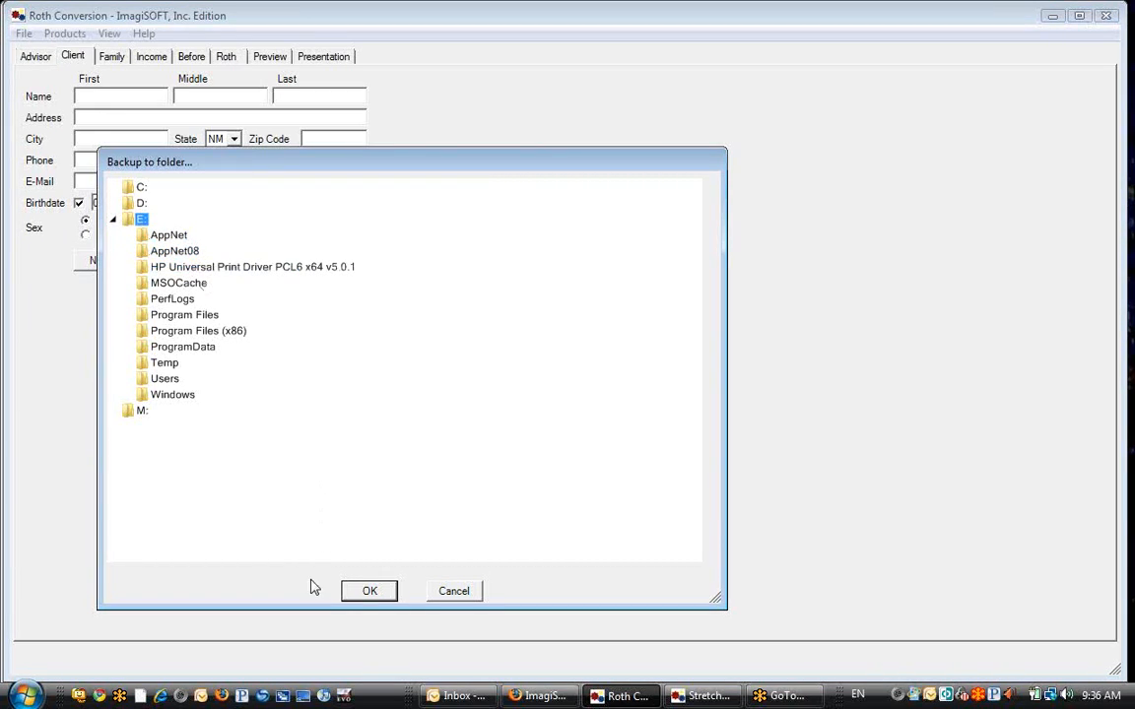
click(371, 591)
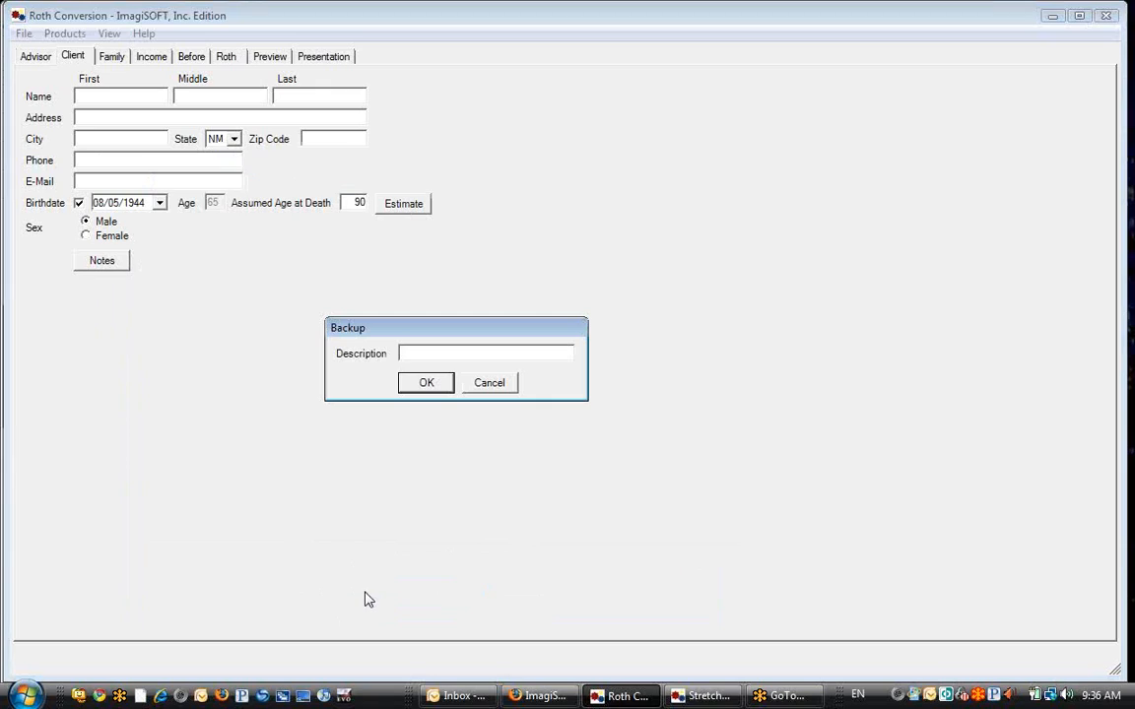
text(Mike's Backup)
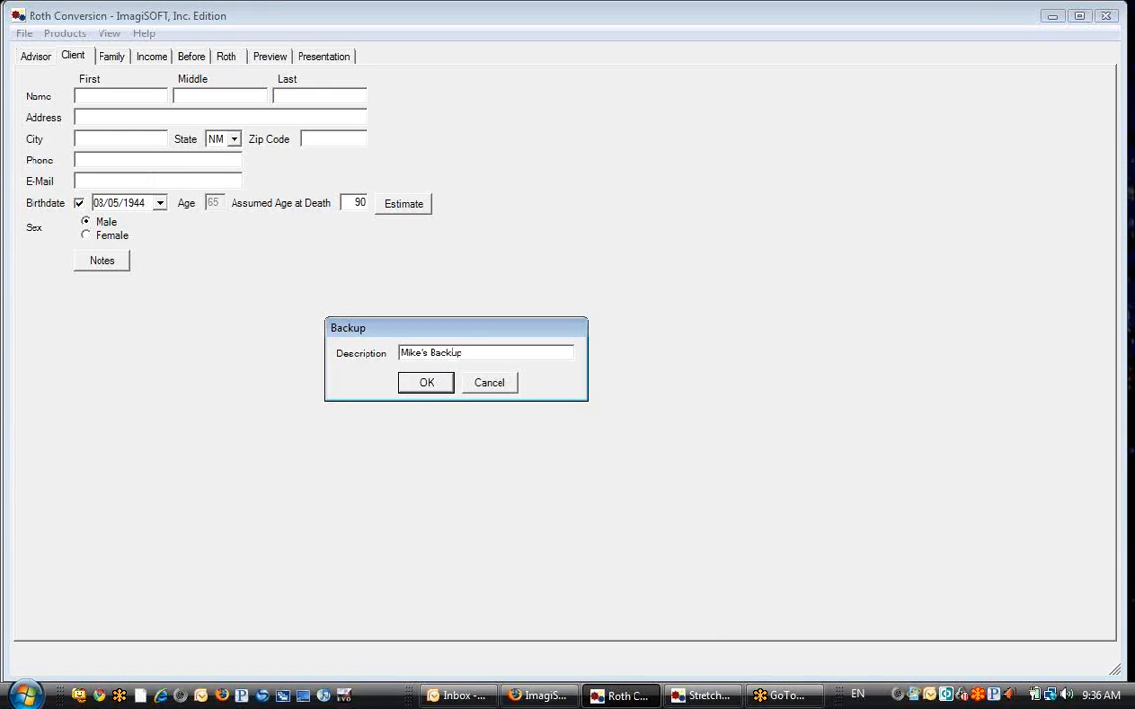
click(426, 389)
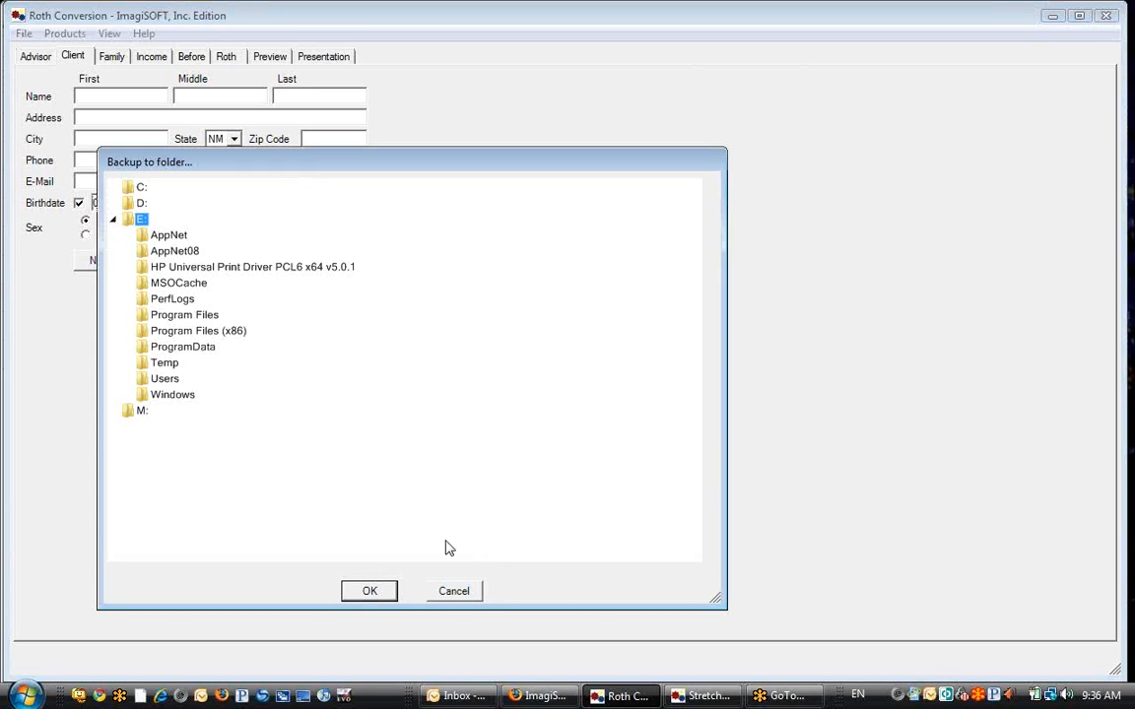
click(456, 593)
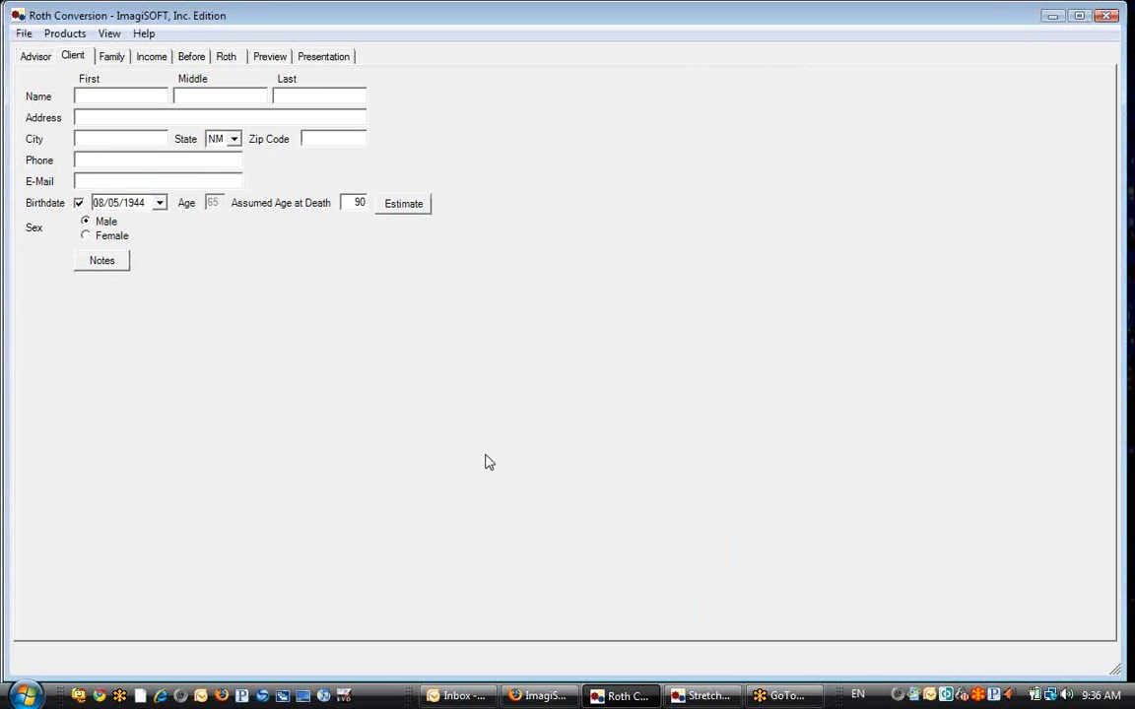
Check drive E: for backups to restore, and leave the restore dialog without restoring anything
click(24, 35)
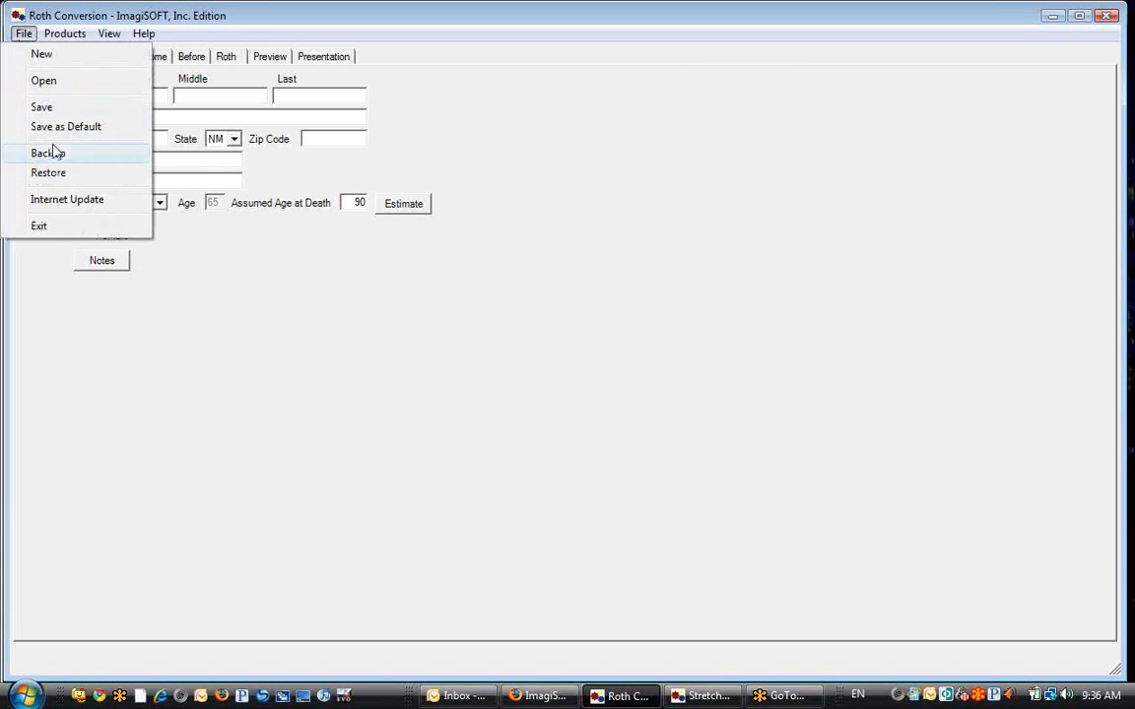
click(60, 179)
click(139, 220)
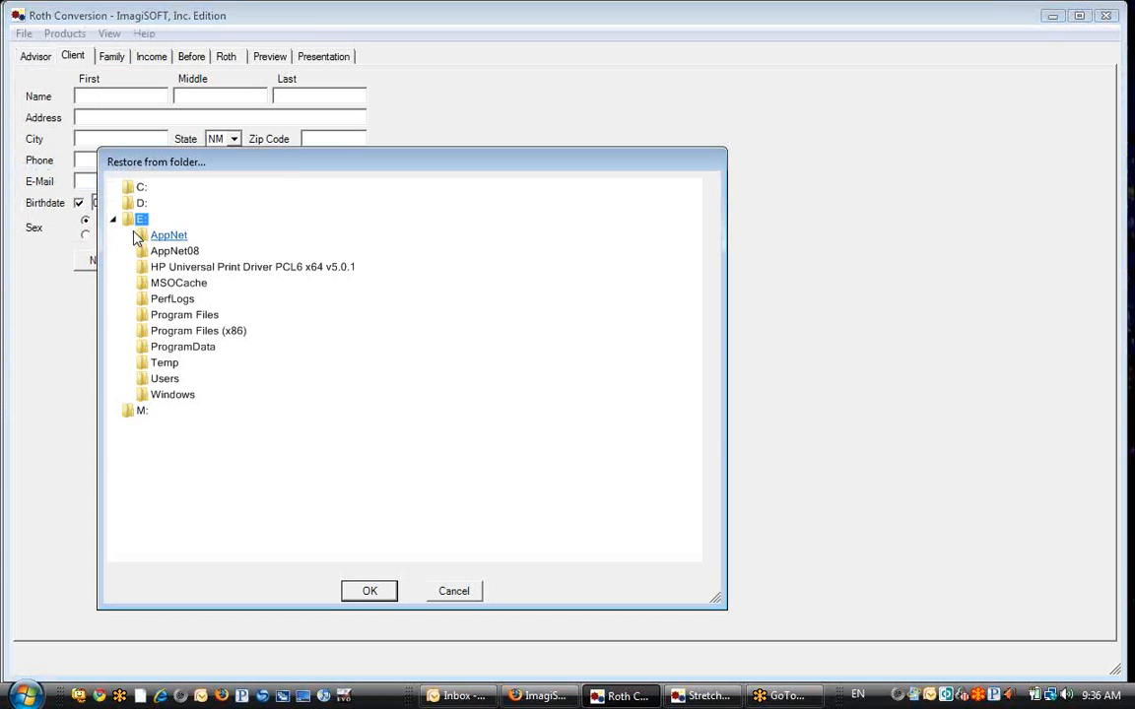
click(369, 590)
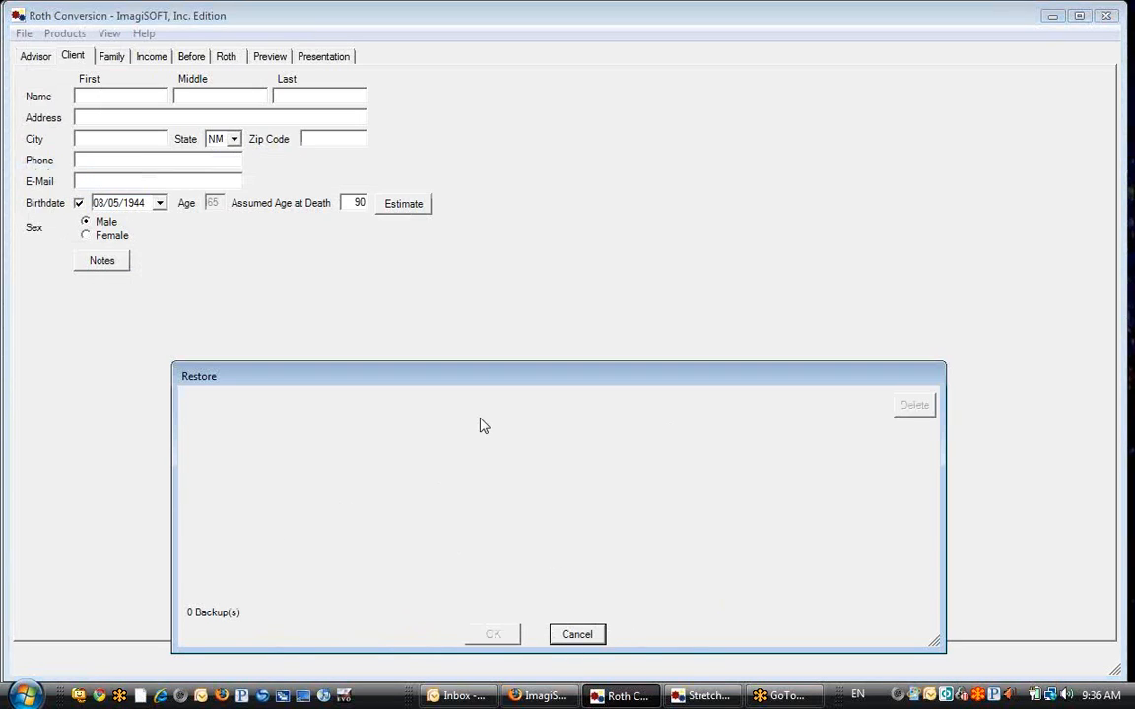
click(581, 636)
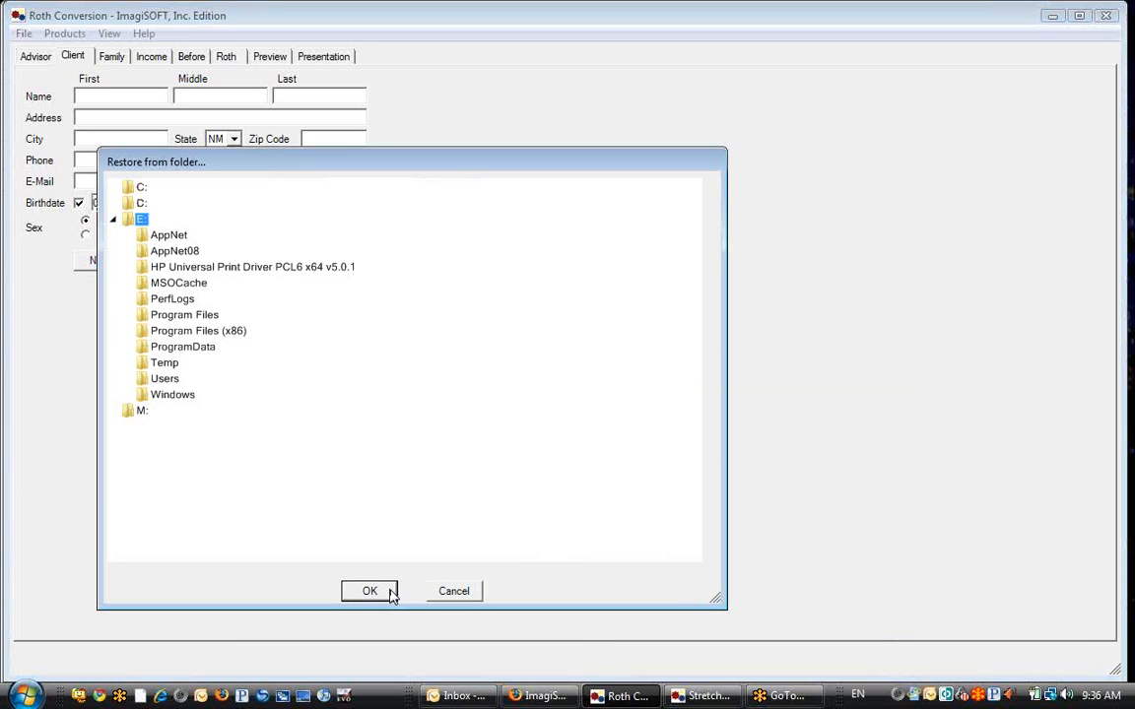
click(366, 591)
click(588, 636)
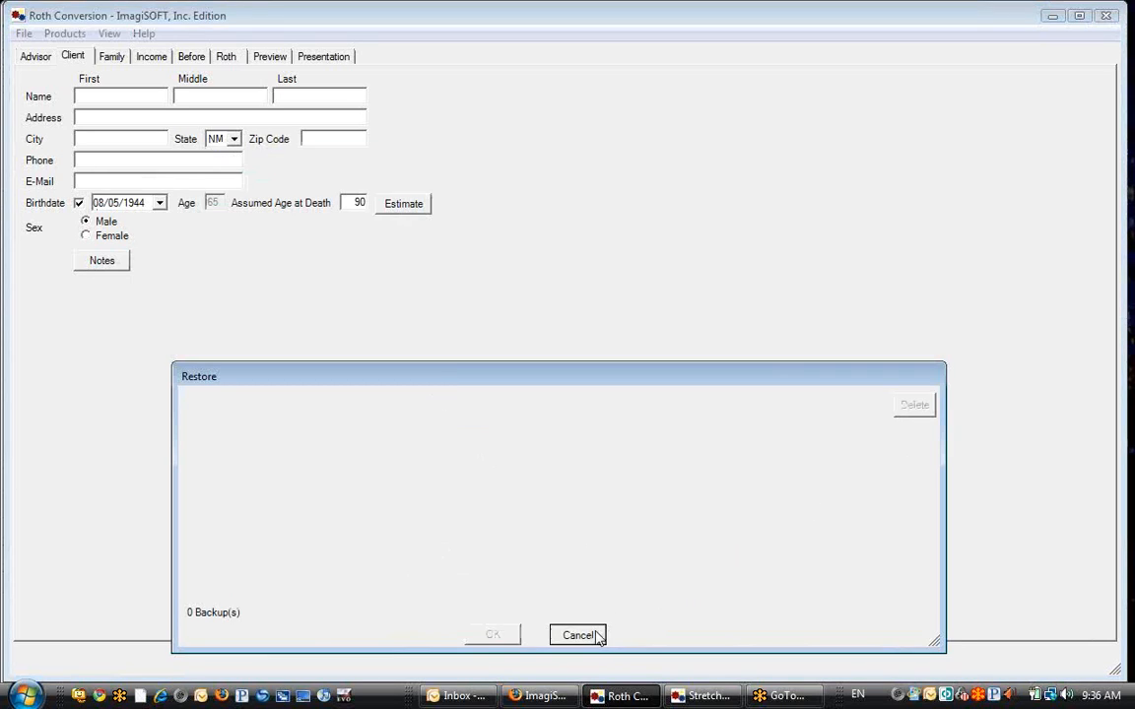
click(472, 592)
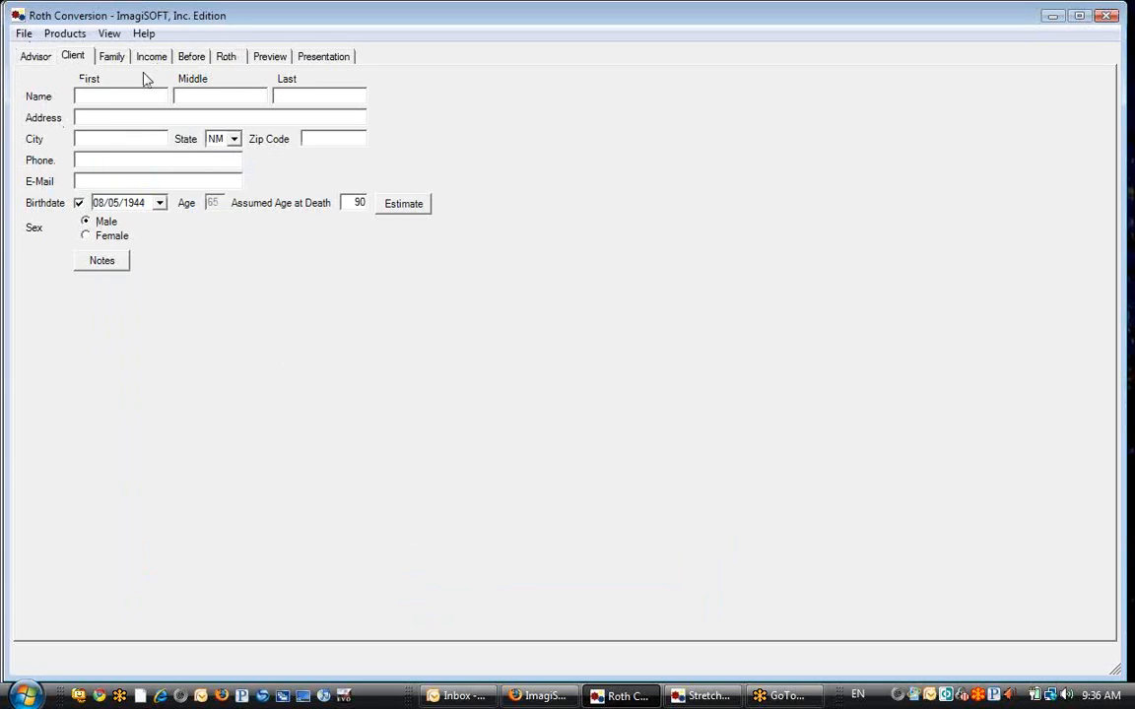
Enter the client's first name, and set the advisor's broker/dealer name to ABC Securities
click(106, 94)
text(Michael)
click(37, 57)
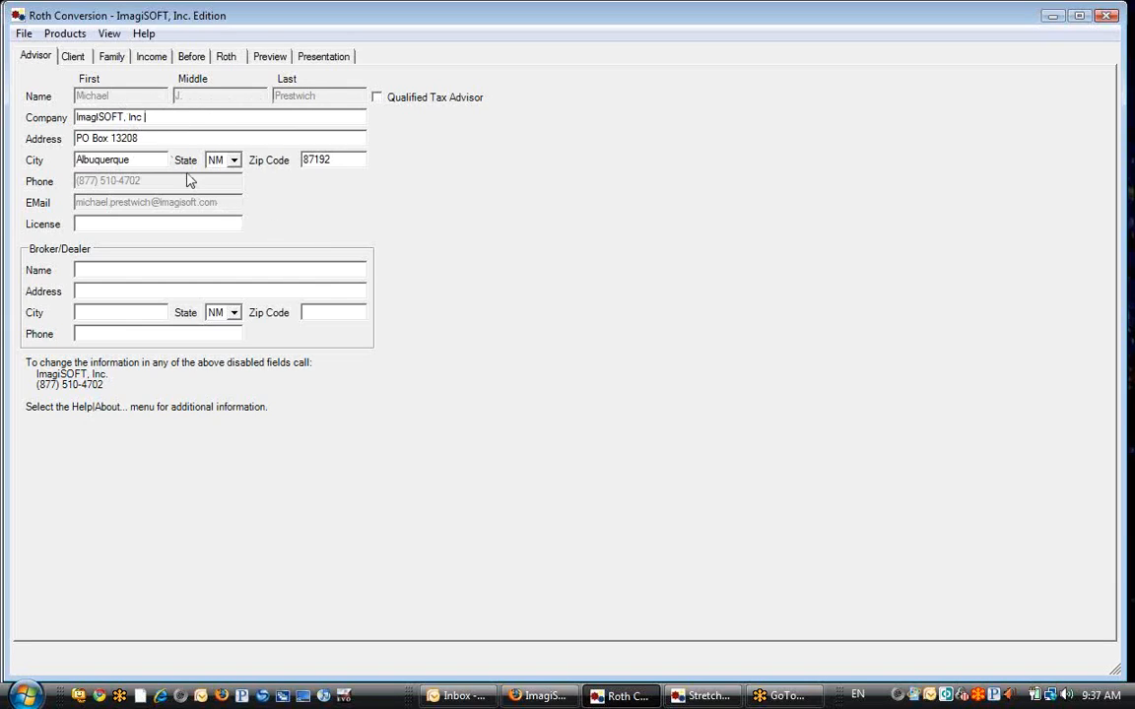
click(159, 138)
click(93, 270)
text(ABC Securities)
Save the entered advisor information as the default
click(24, 35)
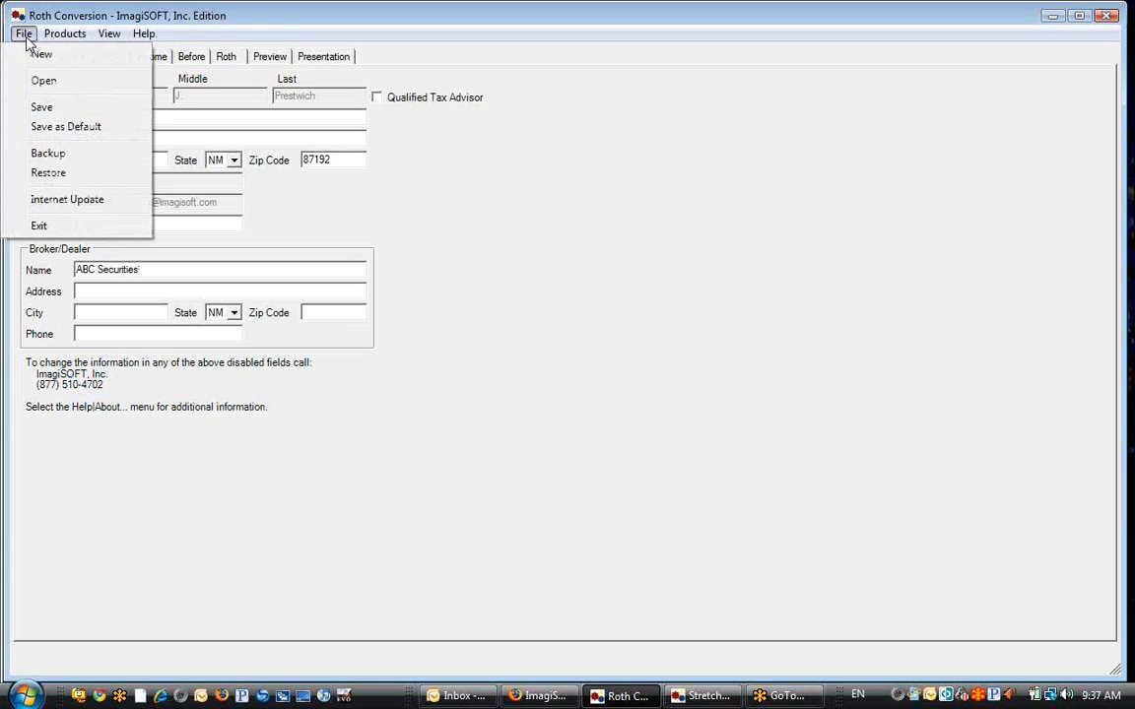
click(47, 133)
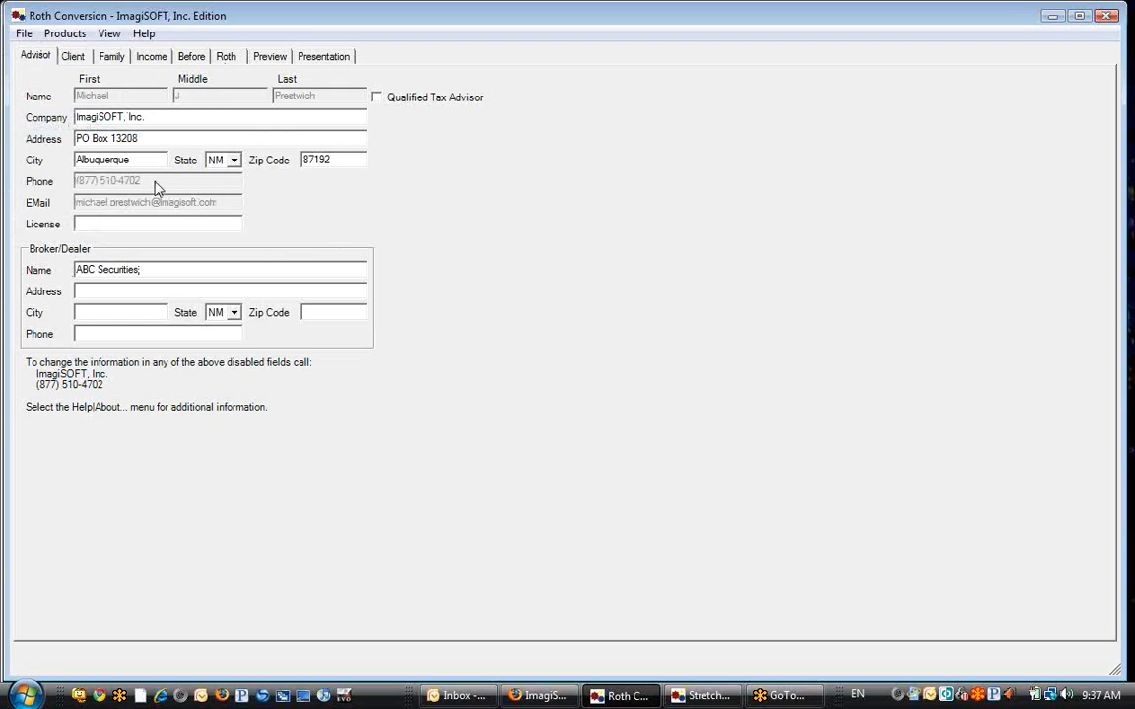
click(24, 35)
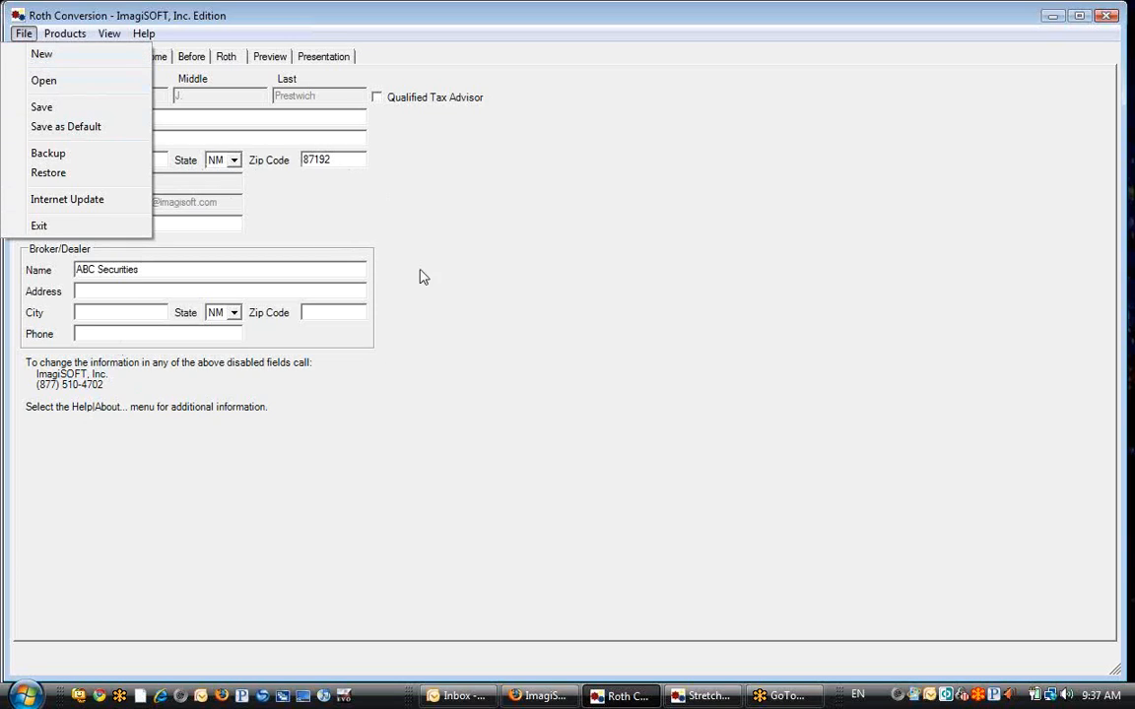
click(303, 222)
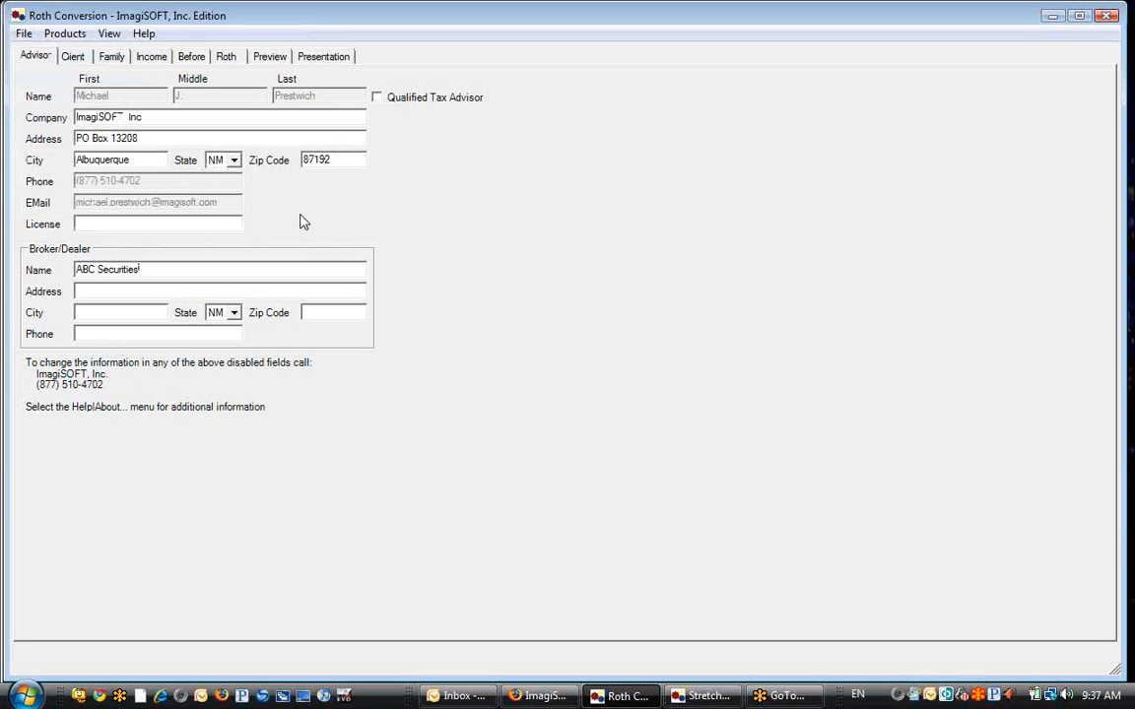
Turn the Qualified Tax Advisor option on and off again for the advisor
click(378, 100)
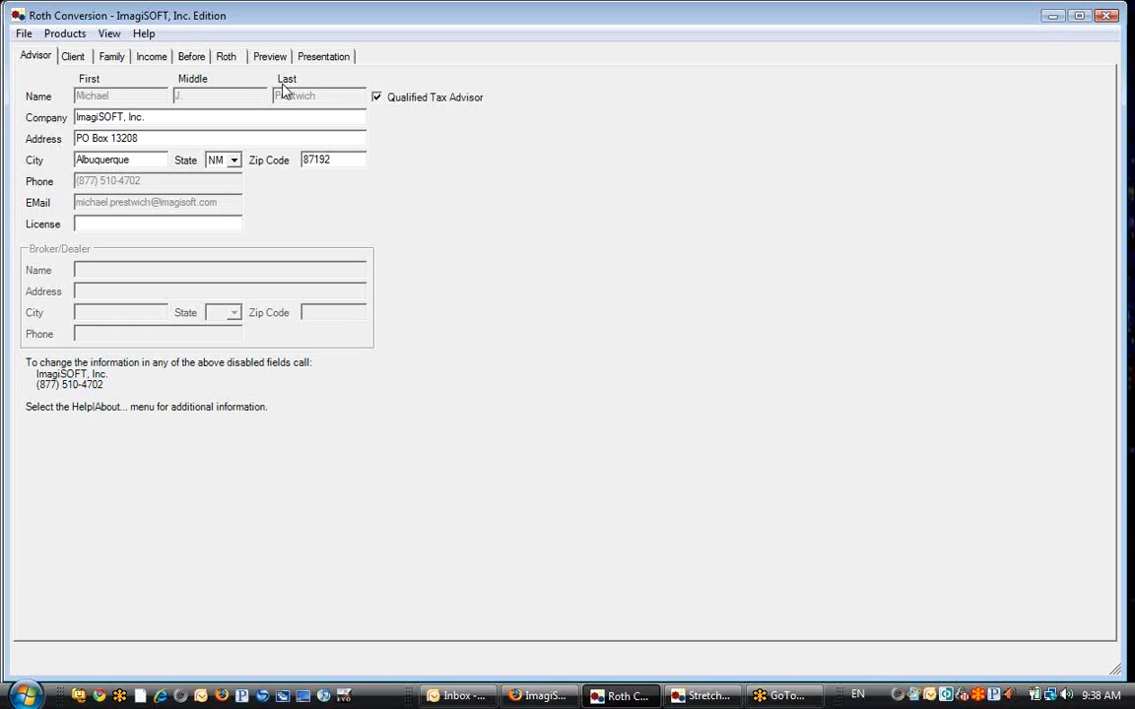
click(377, 98)
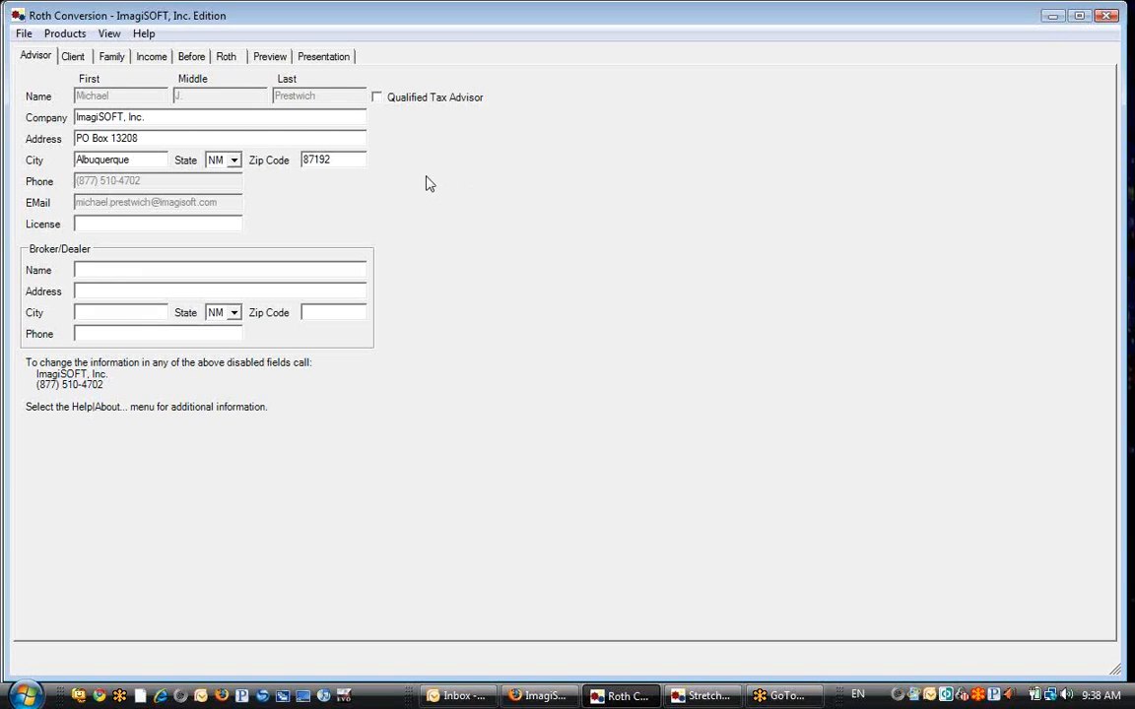
Open the saved sample client file with the middle initial J
click(25, 35)
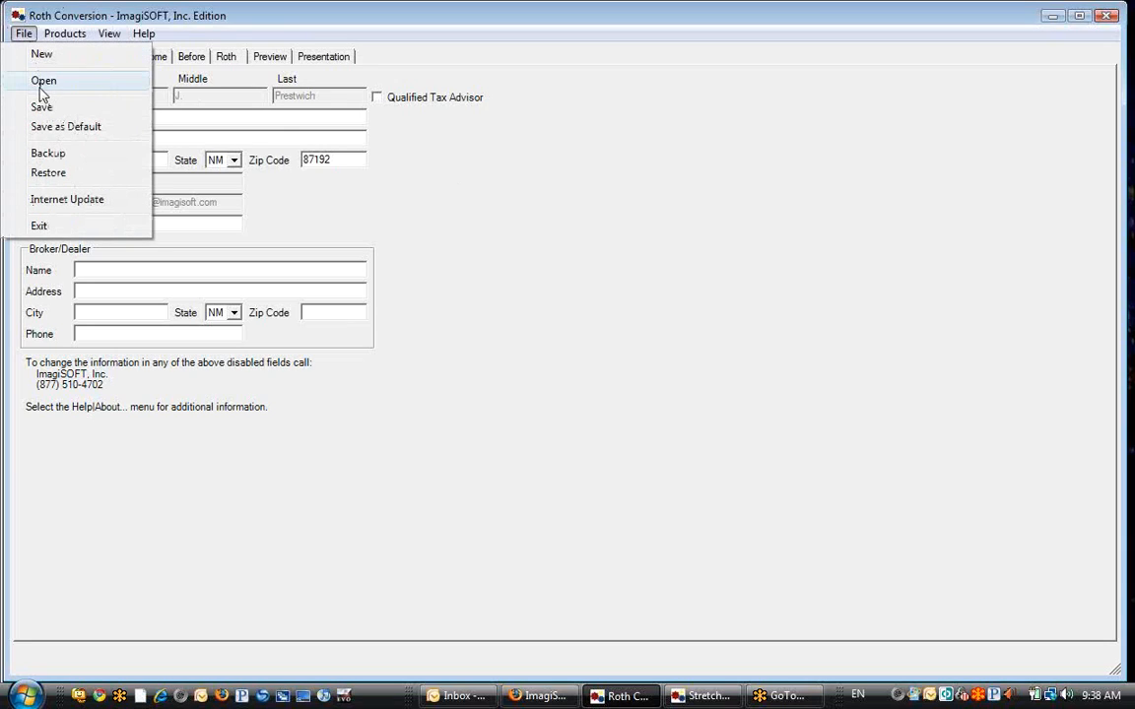
click(43, 81)
click(576, 409)
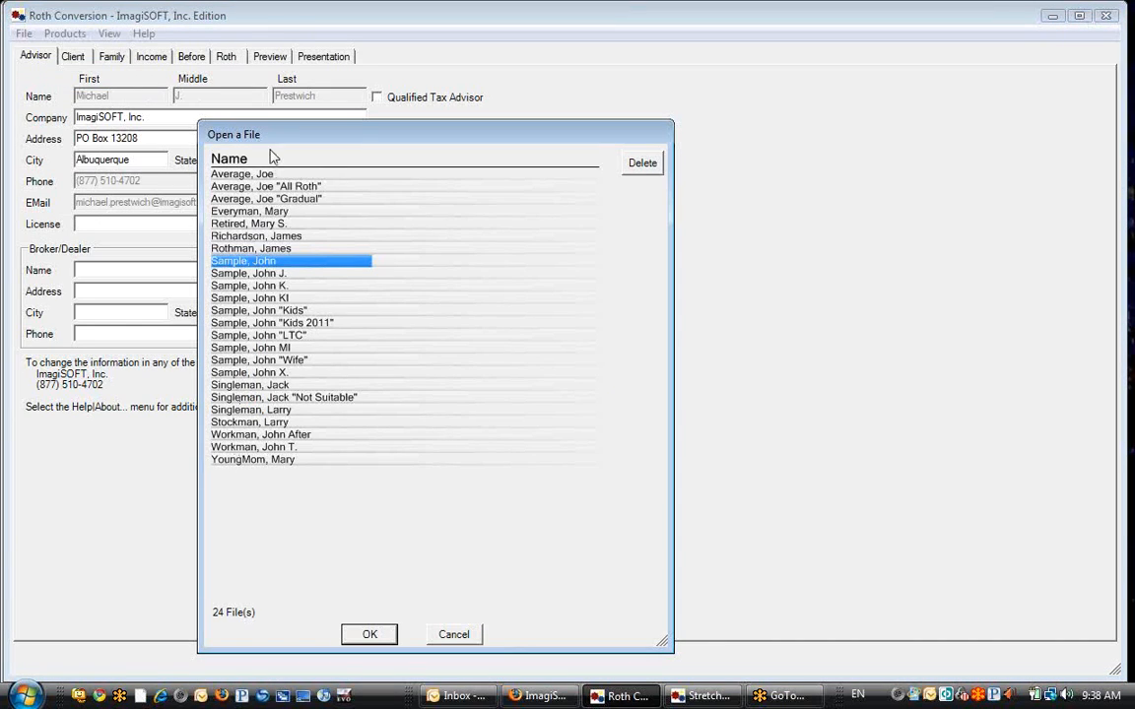
click(288, 275)
click(370, 635)
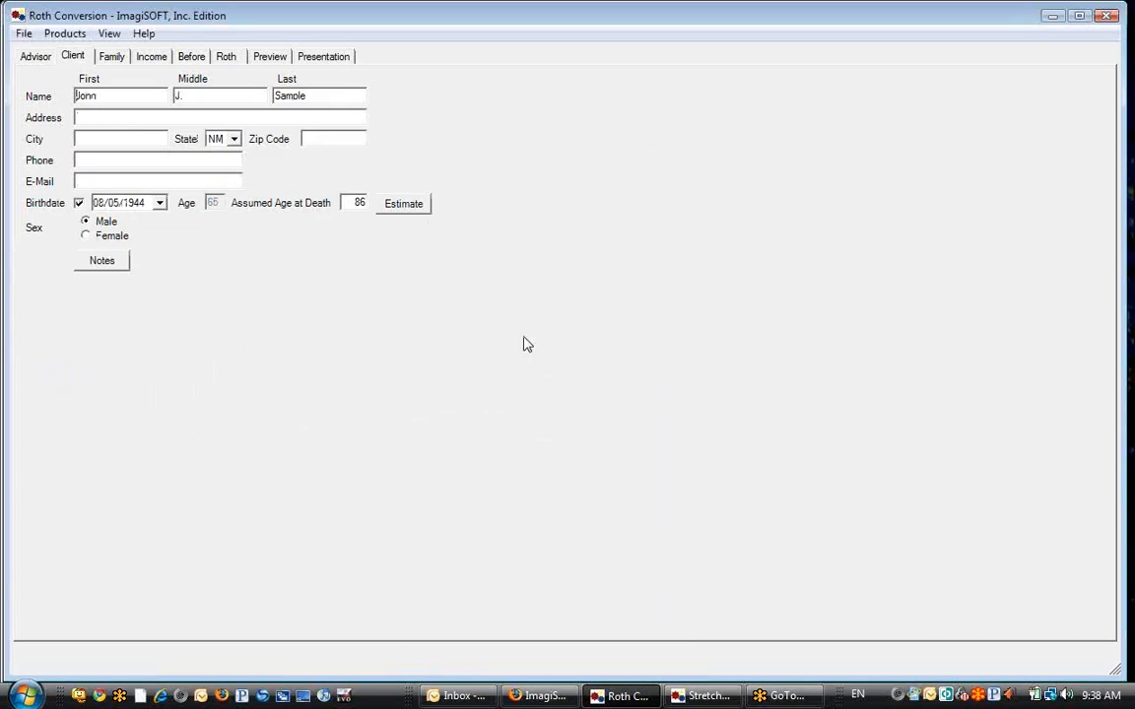
Review the advisor and client details, including the life expectancy calculator for the client's assumed age at death
click(30, 59)
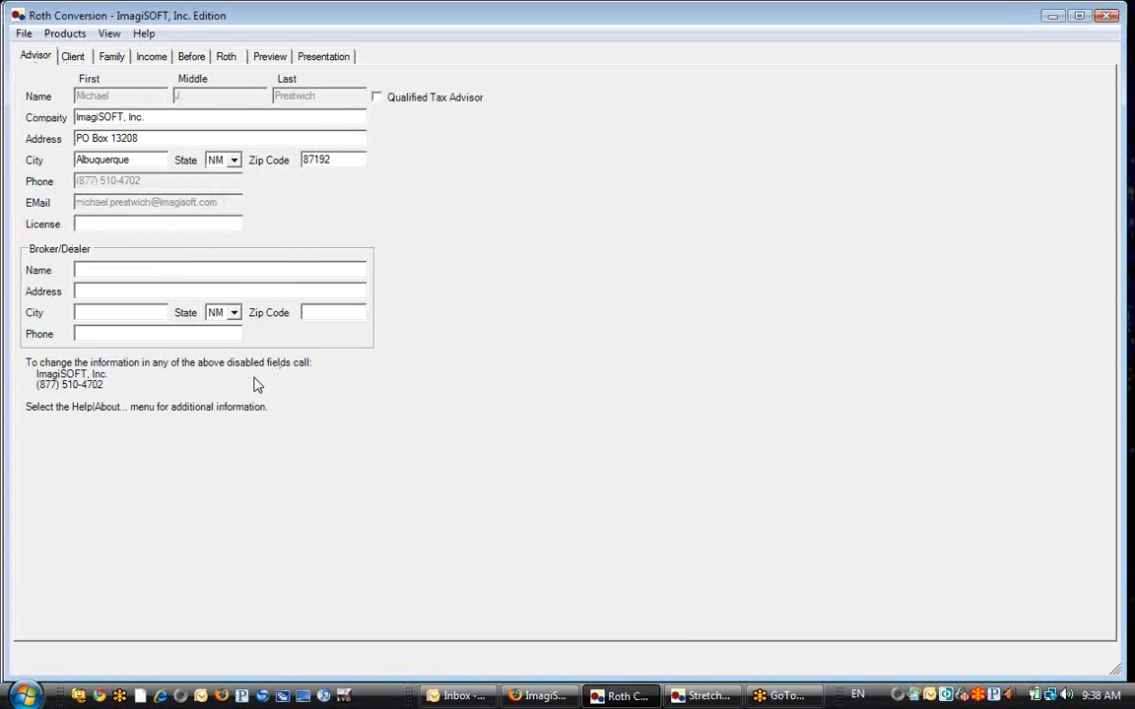
click(75, 58)
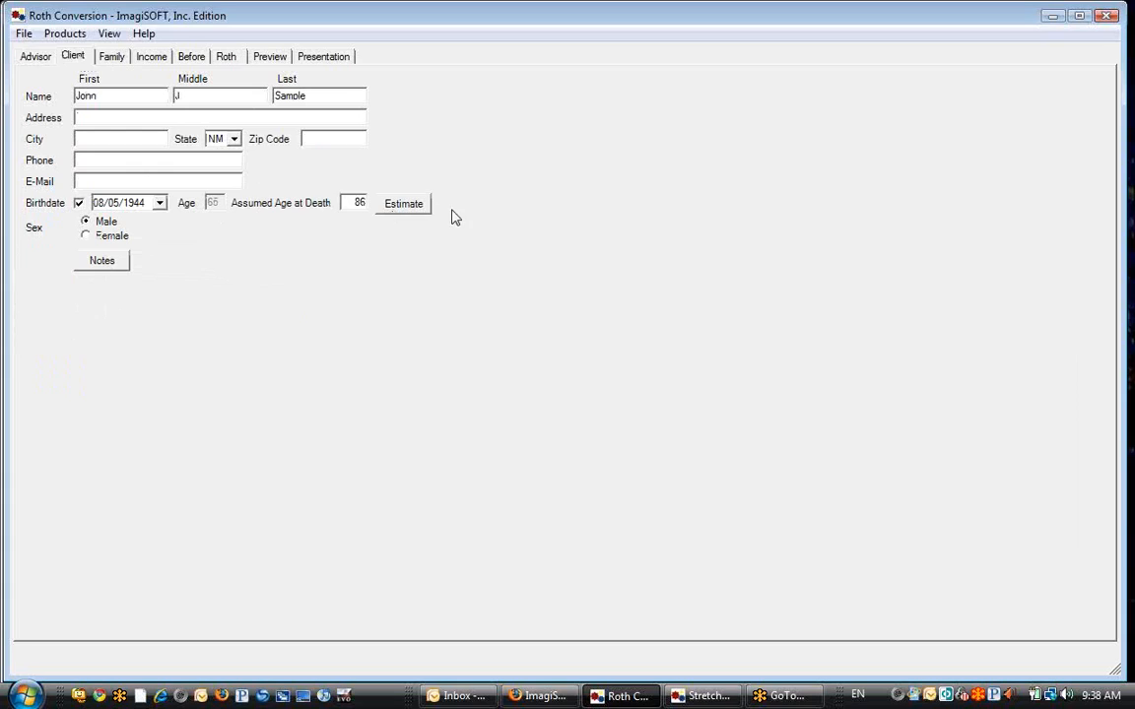
click(418, 212)
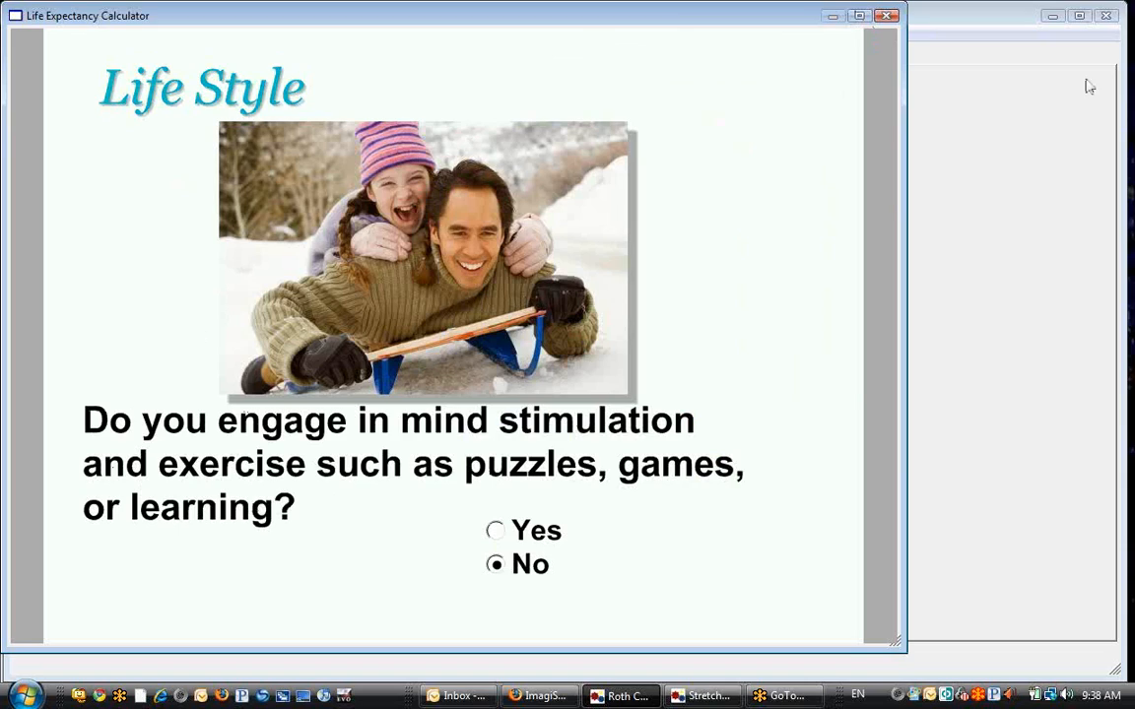
click(887, 16)
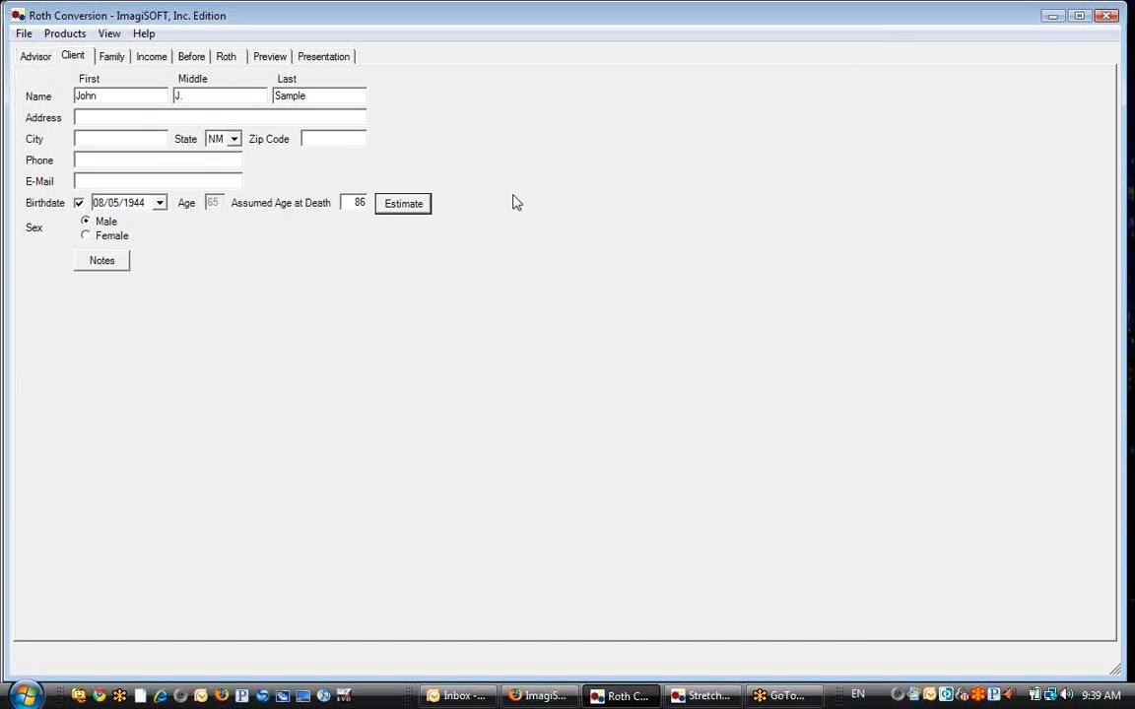
double_click(359, 202)
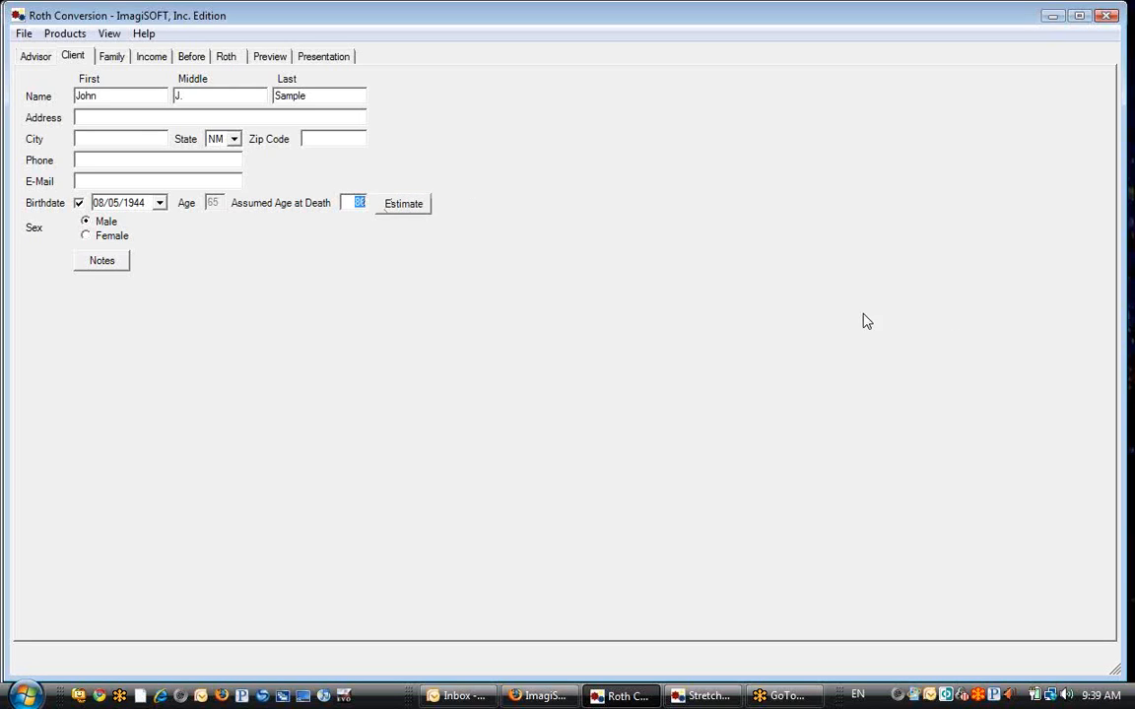
Review the spouse's details and assumed age at death, and view the income and tax assumptions
click(112, 57)
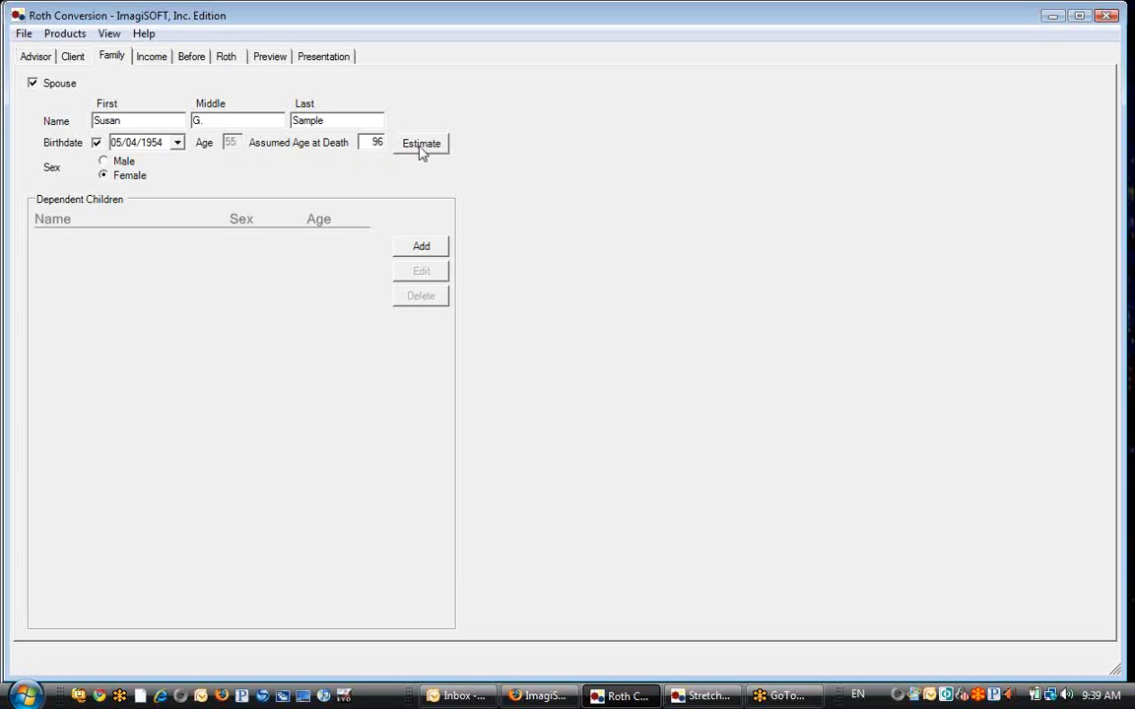
double_click(372, 141)
click(434, 144)
click(153, 63)
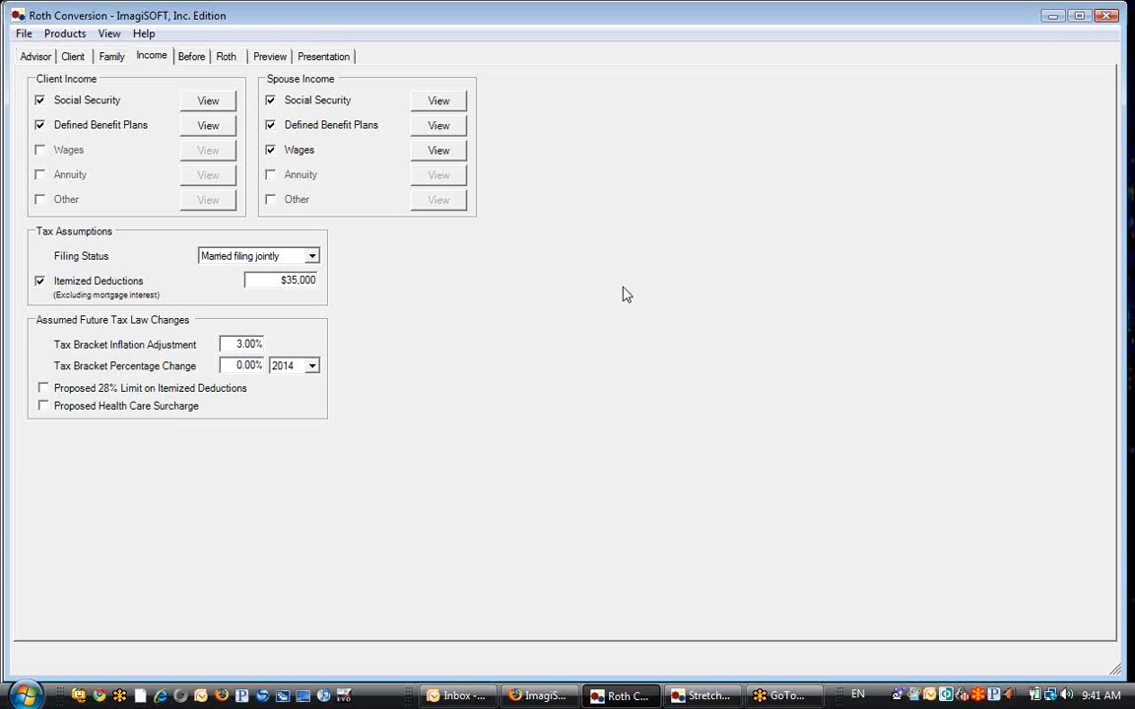
Switch to Firefox and open the DATANET page among the life and annuity software
click(540, 696)
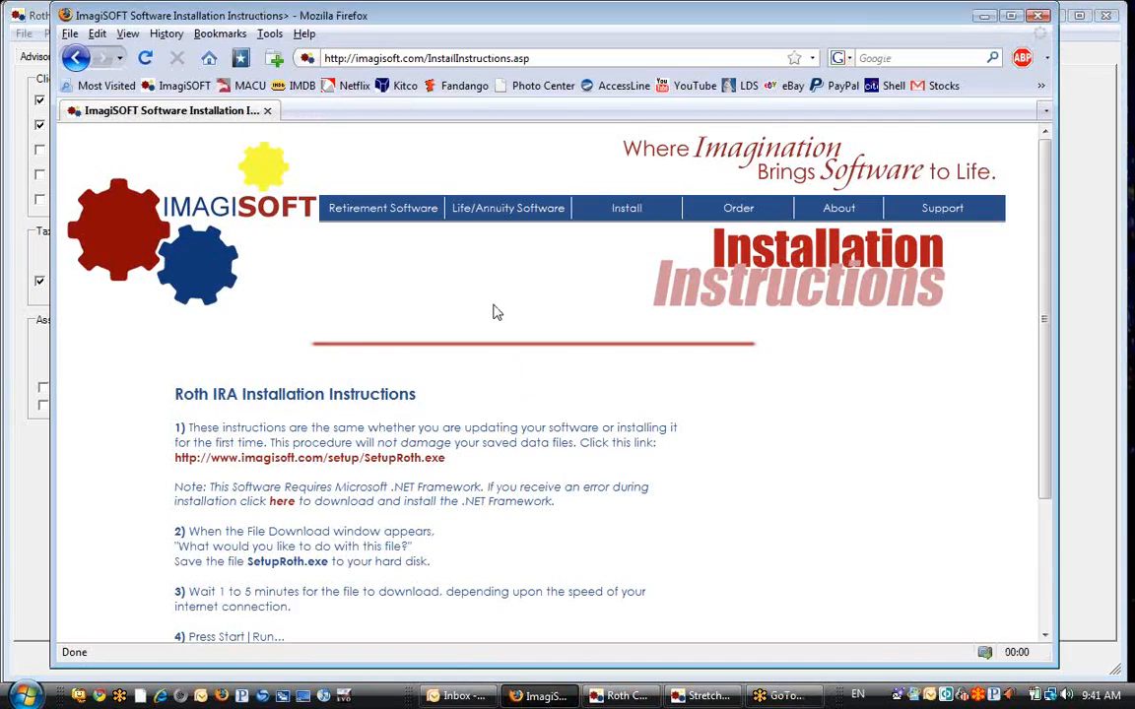
mouse_move(358, 202)
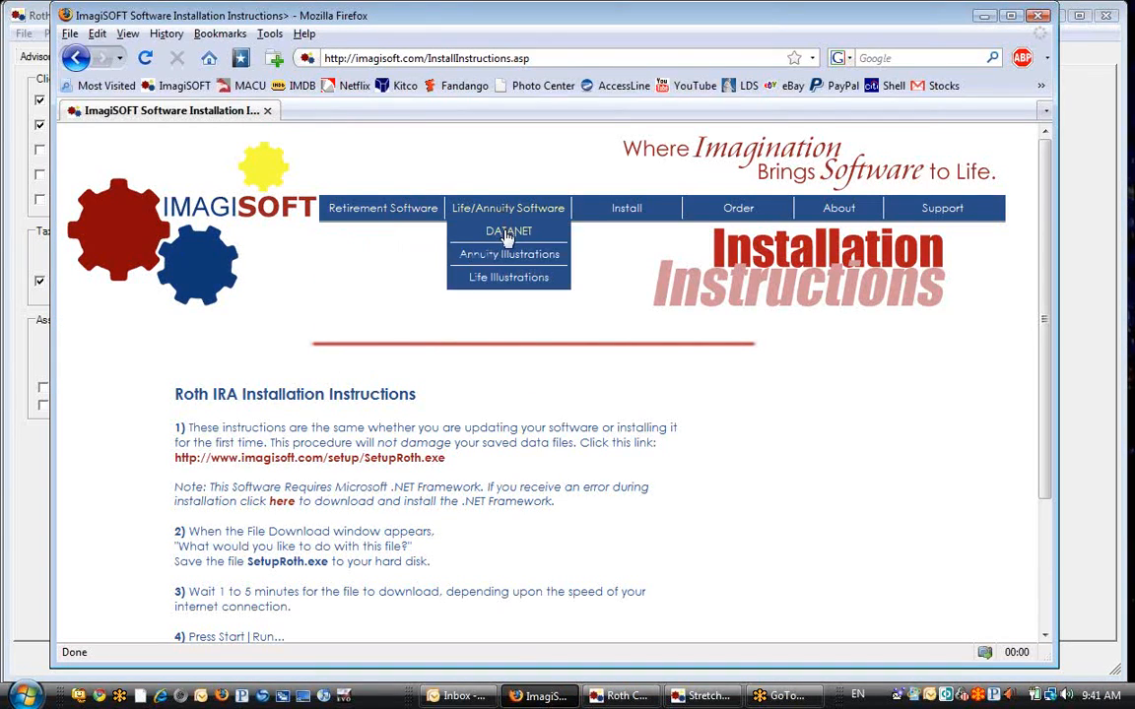
click(507, 233)
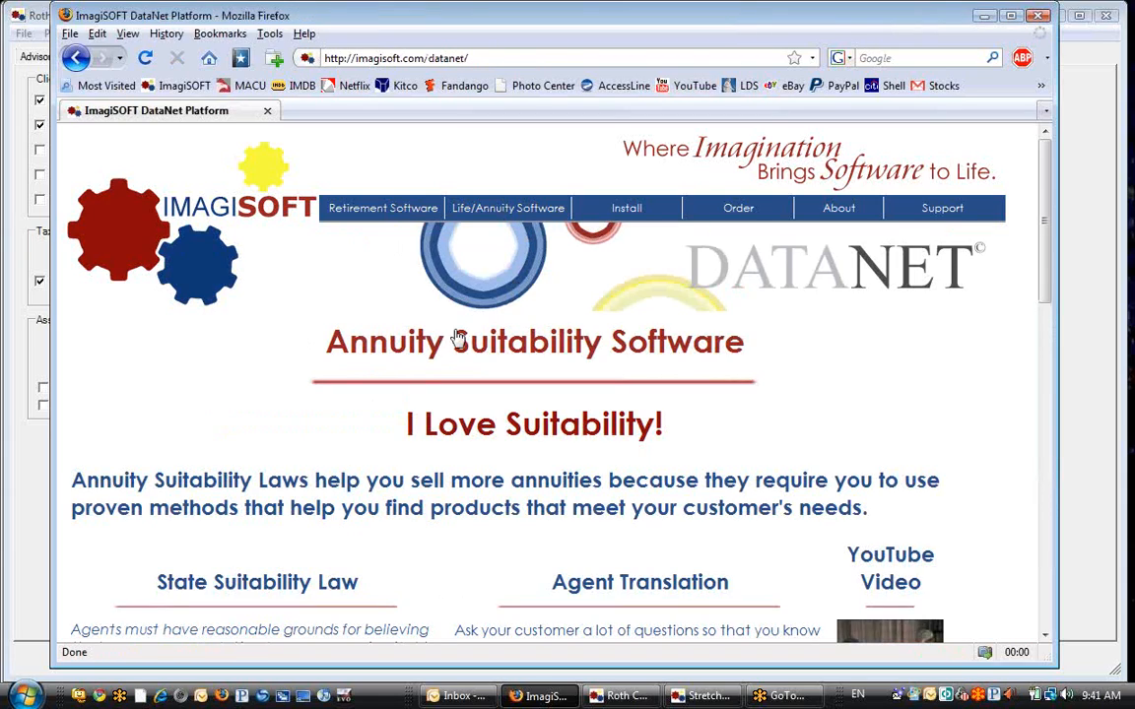
Read the annuity suitability law section on the DATANET page, switch back to Roth Conversion and view the client's existing assets
scroll(423, 397, down, 5)
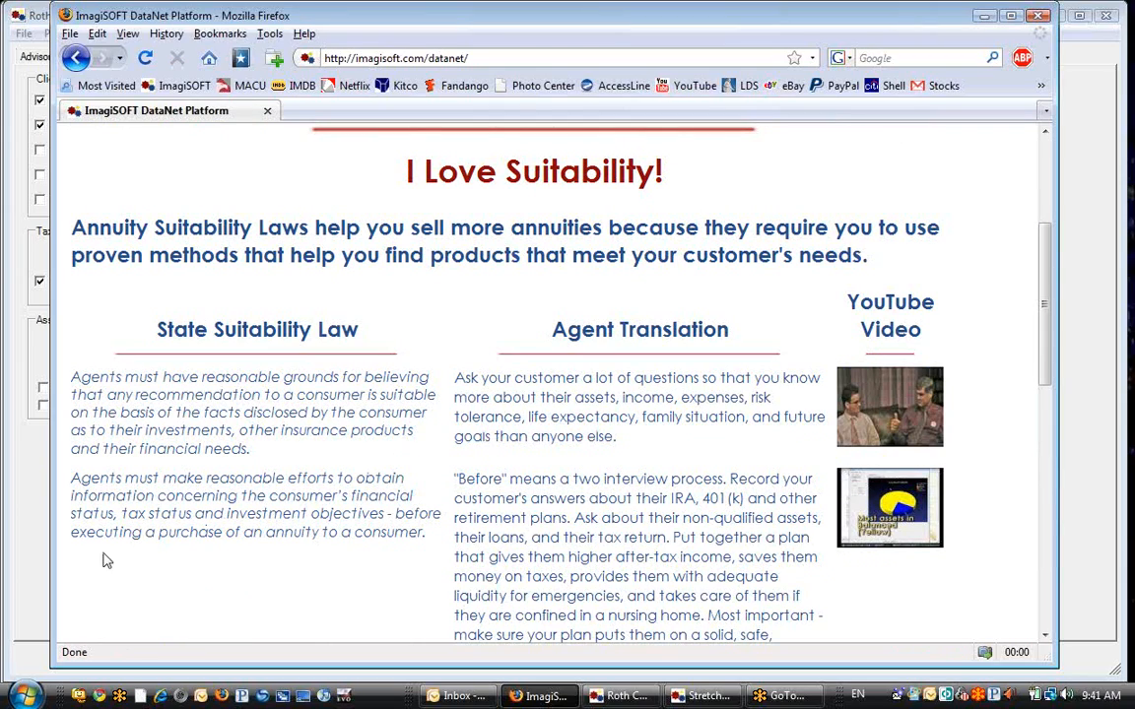
click(24, 507)
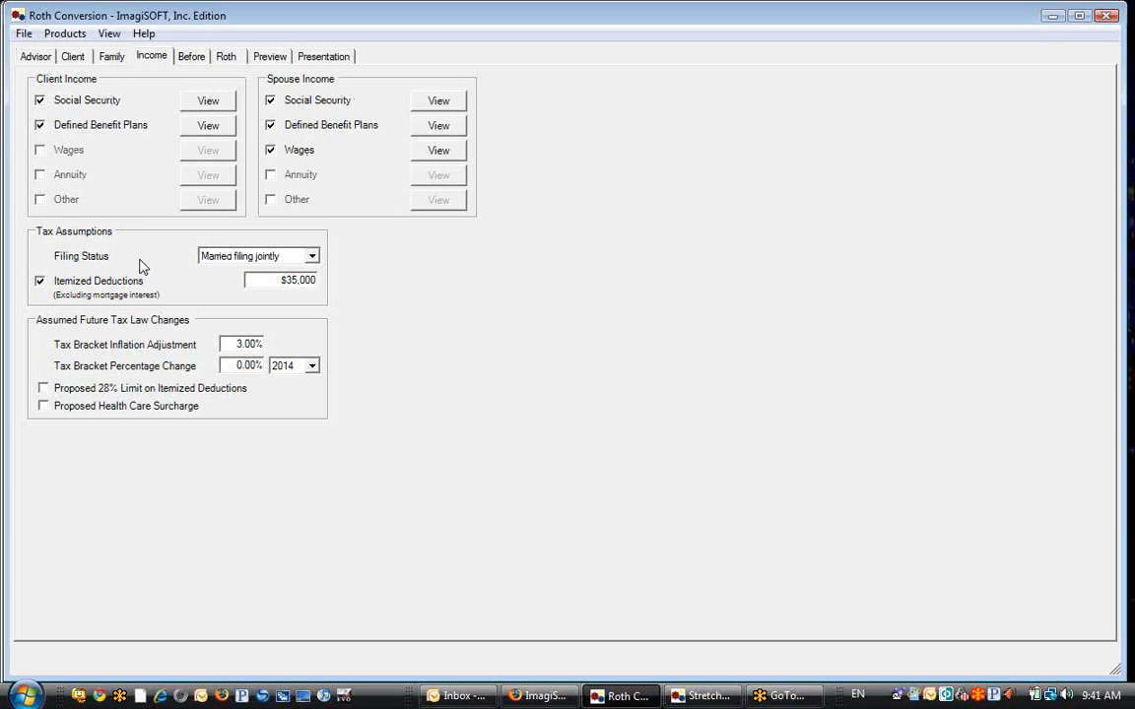
click(181, 57)
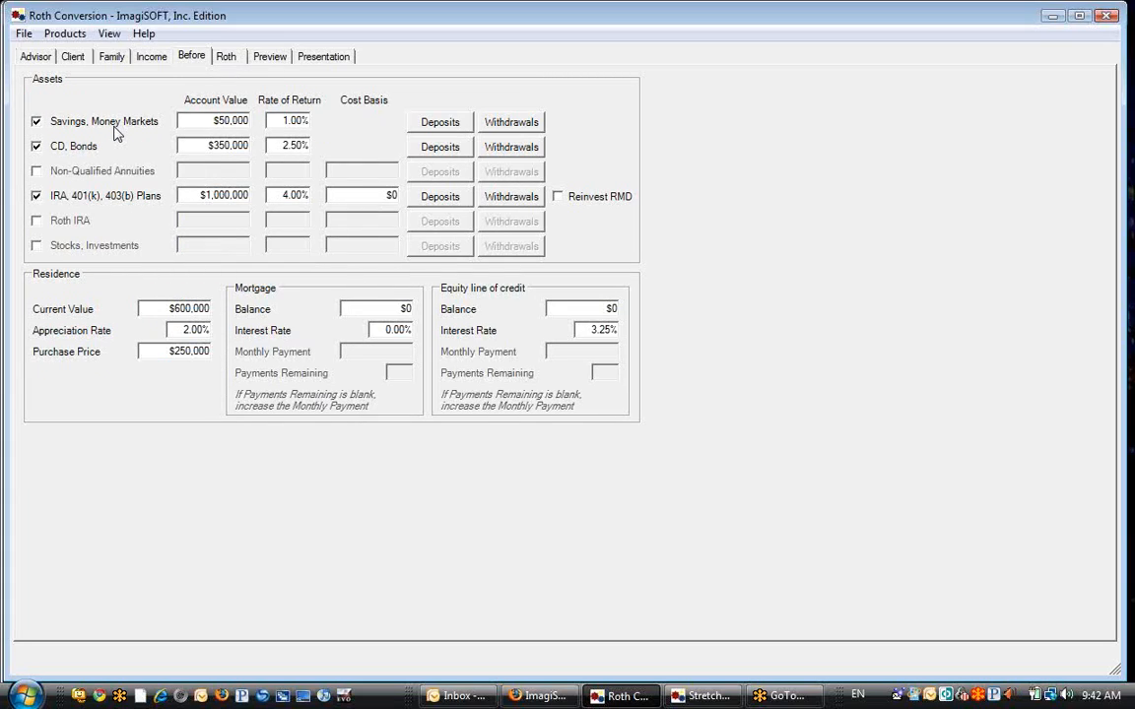
Set the client's Social Security income to $24,000 with a 3% annual increase from age 65 to 99
click(153, 57)
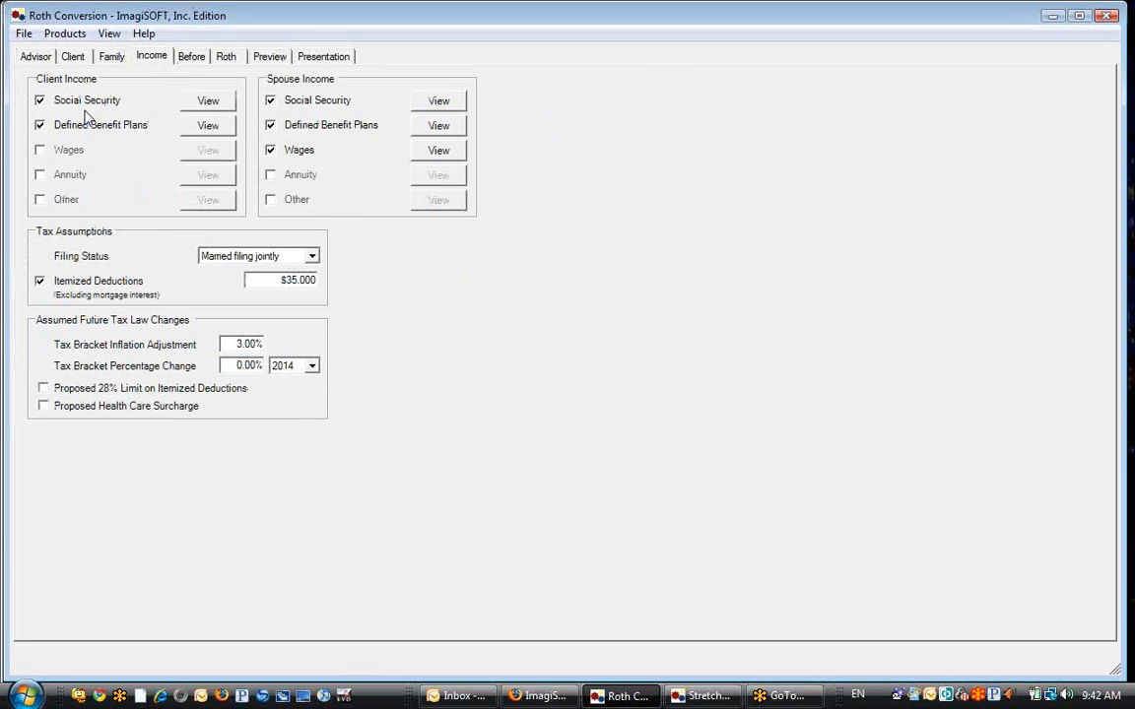
click(209, 102)
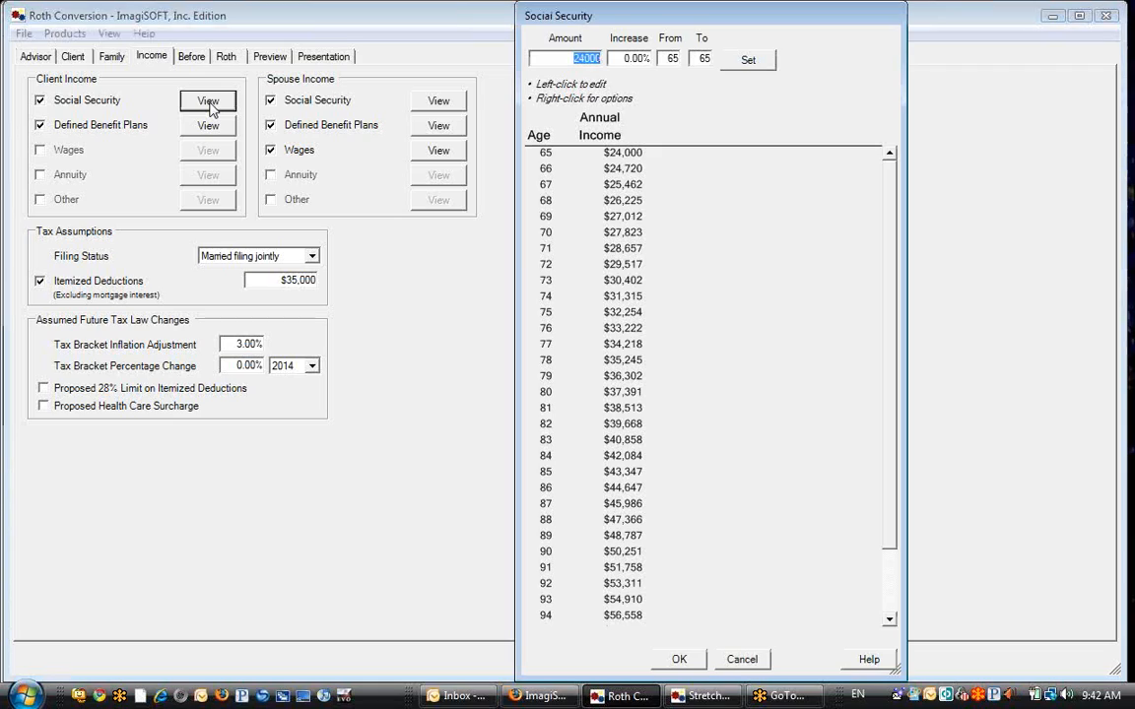
text(24000)
key(Tab)
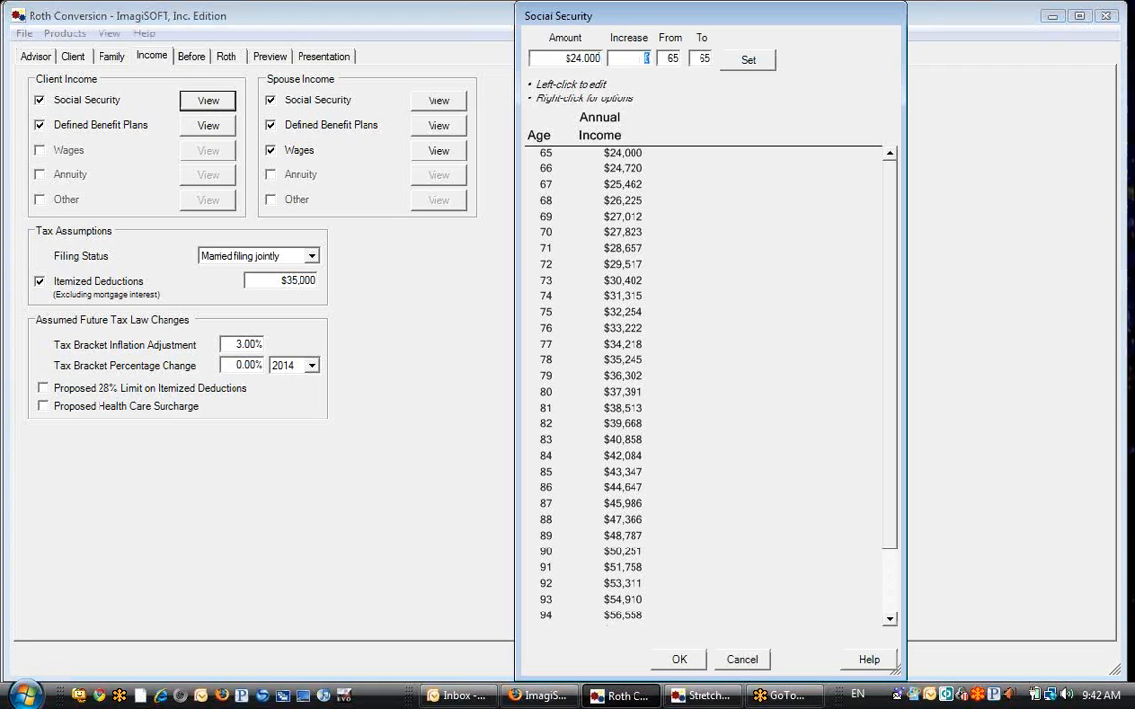
key(Tab)
key(Tab)
text(99)
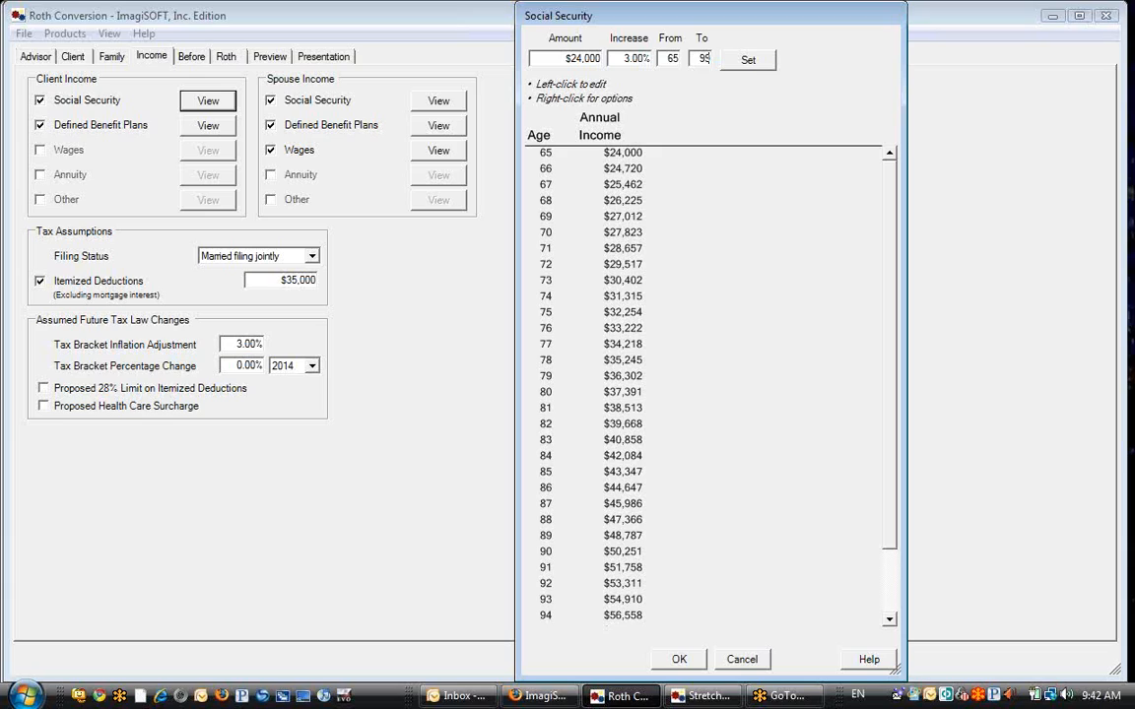
click(751, 61)
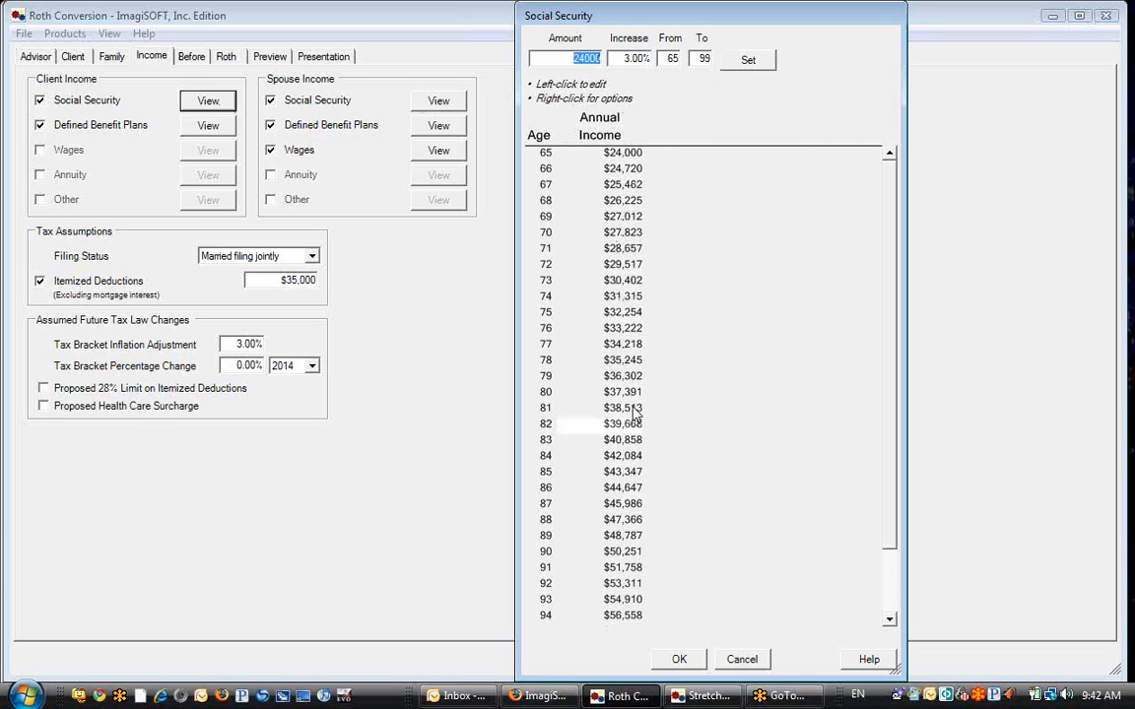
Override the client's Social Security income at age 70 with $28,000 and save the schedule
click(566, 233)
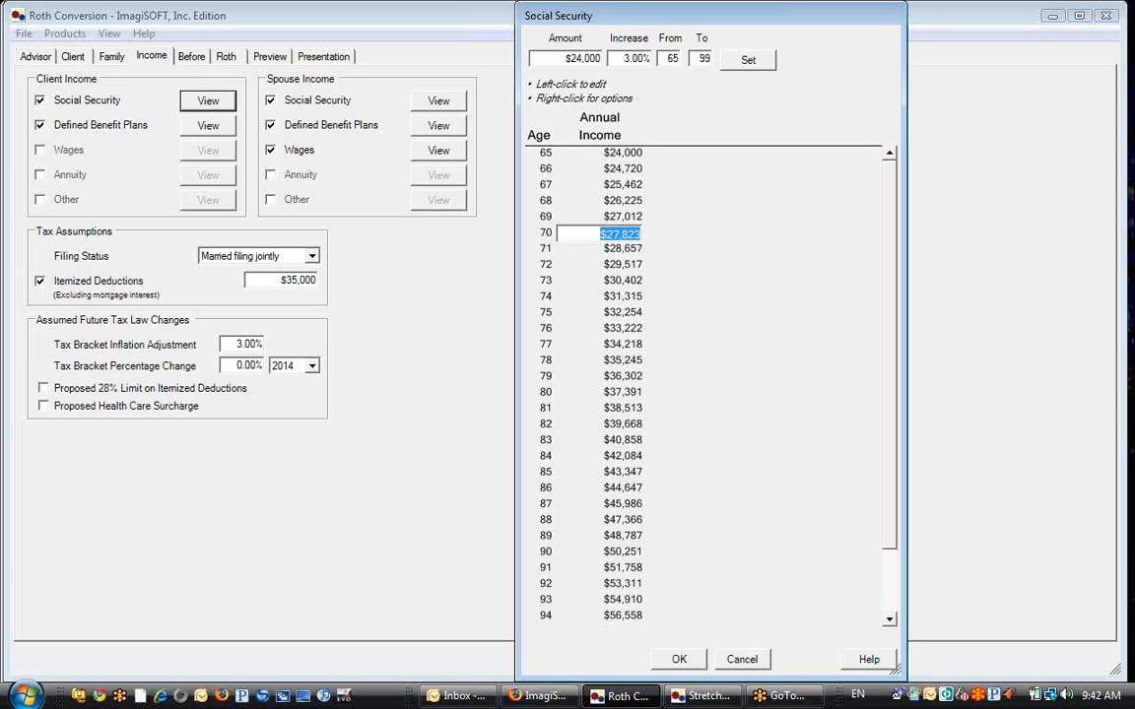
text(28,000)
key(Return)
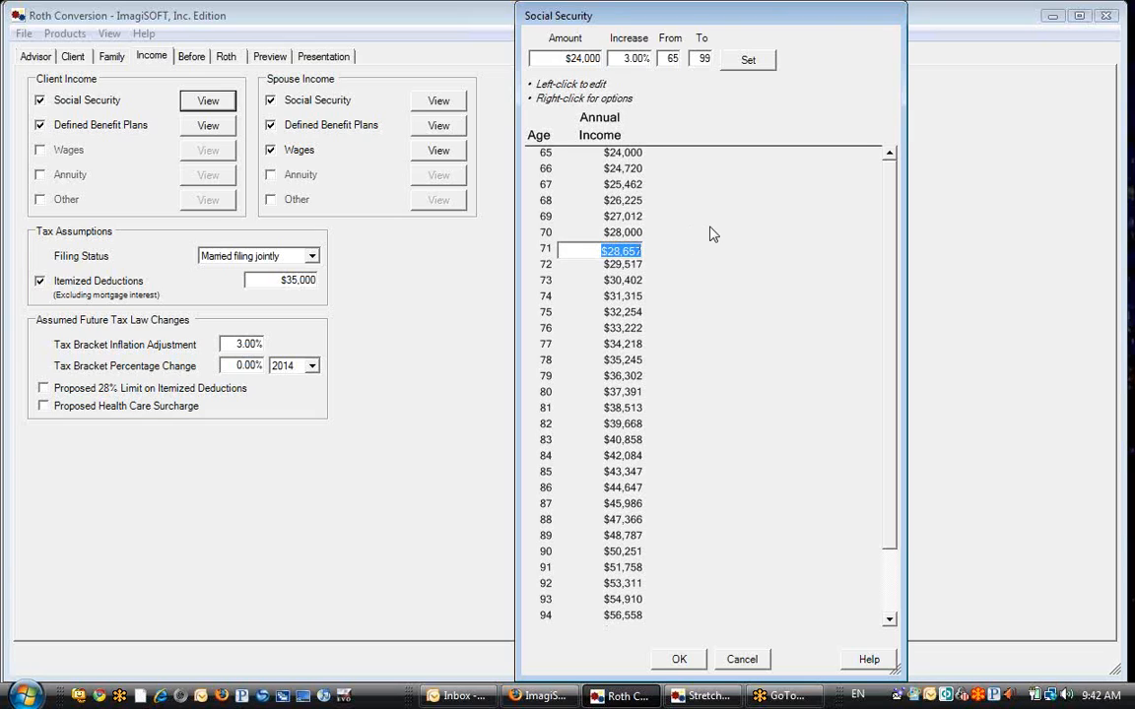
click(678, 659)
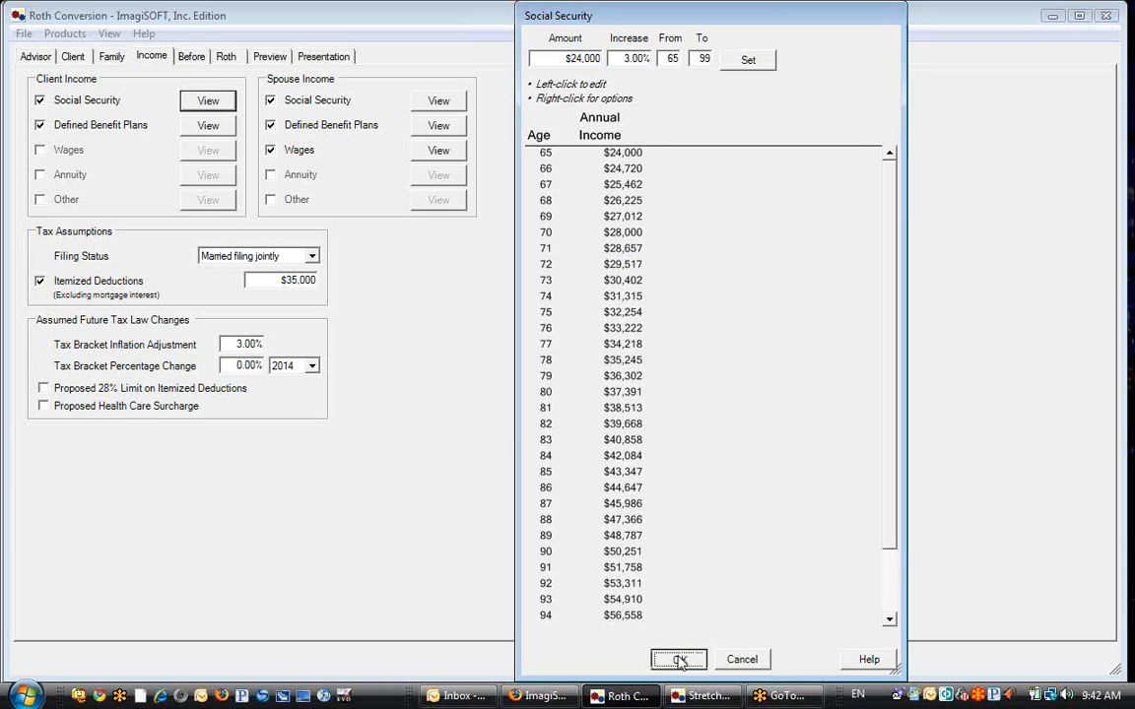
Apply $94,000 a year with a 0% increase from age 65 to 99 to the client's defined benefit plans and save
click(220, 127)
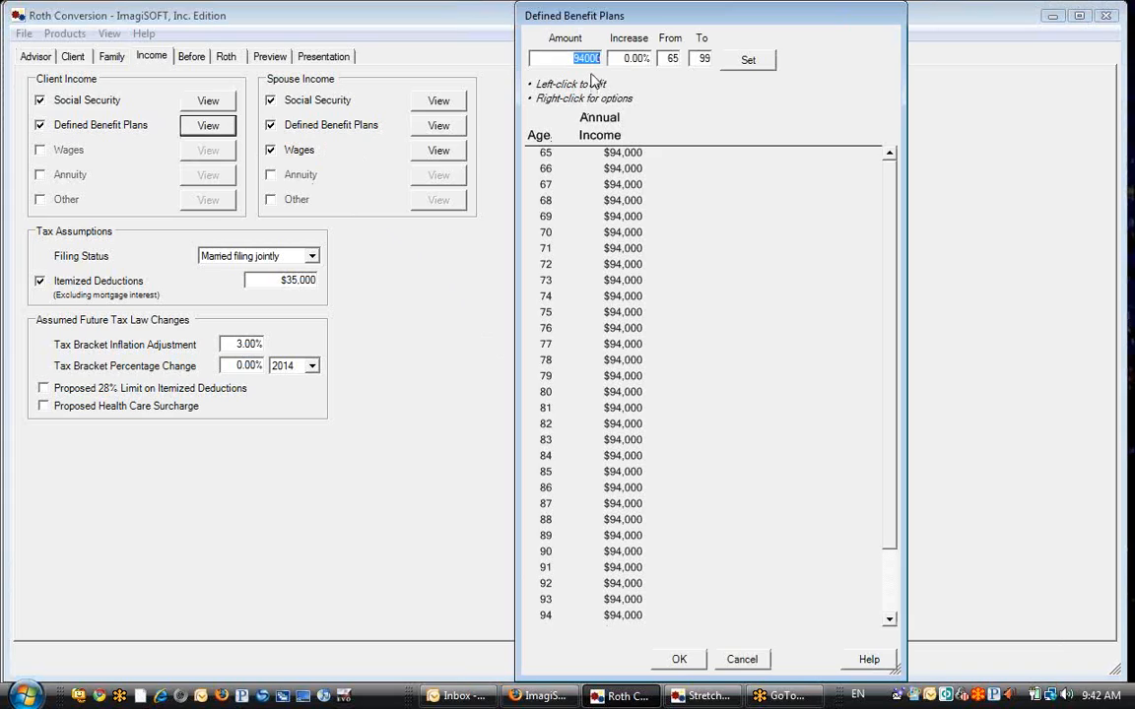
key(Tab)
key(Tab)
key(Tab)
click(754, 59)
click(678, 659)
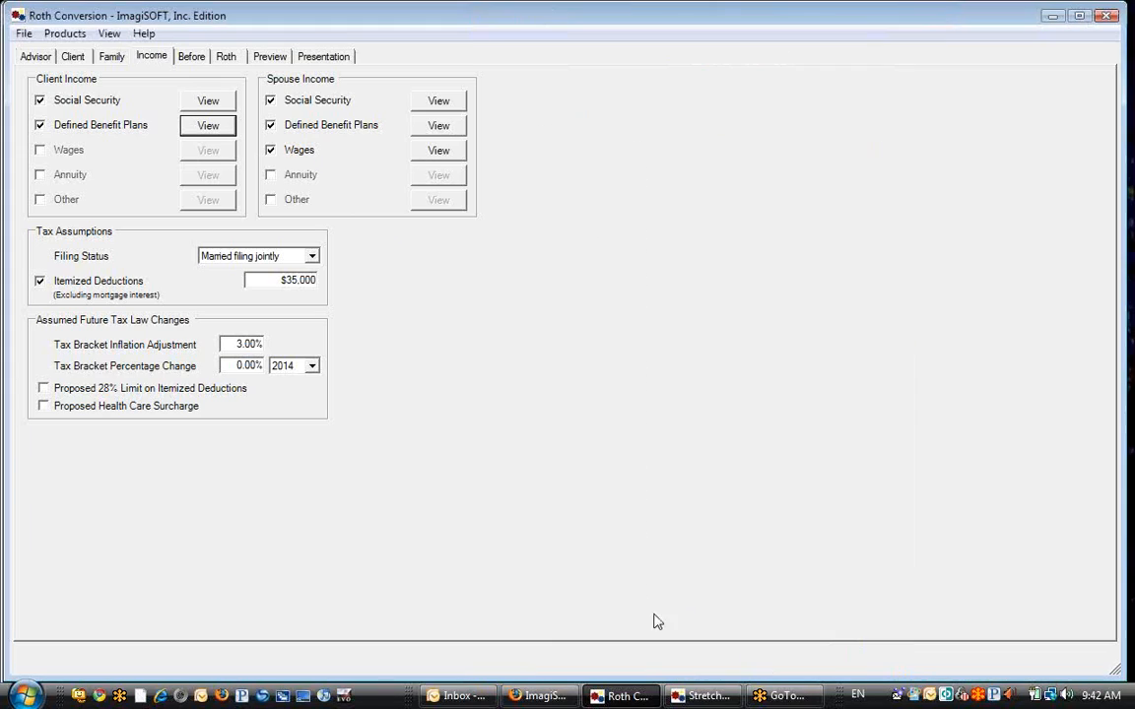
Review the spouse's wages, defined benefit and Social Security schedules, and check the client's age before returning to the income data
click(448, 151)
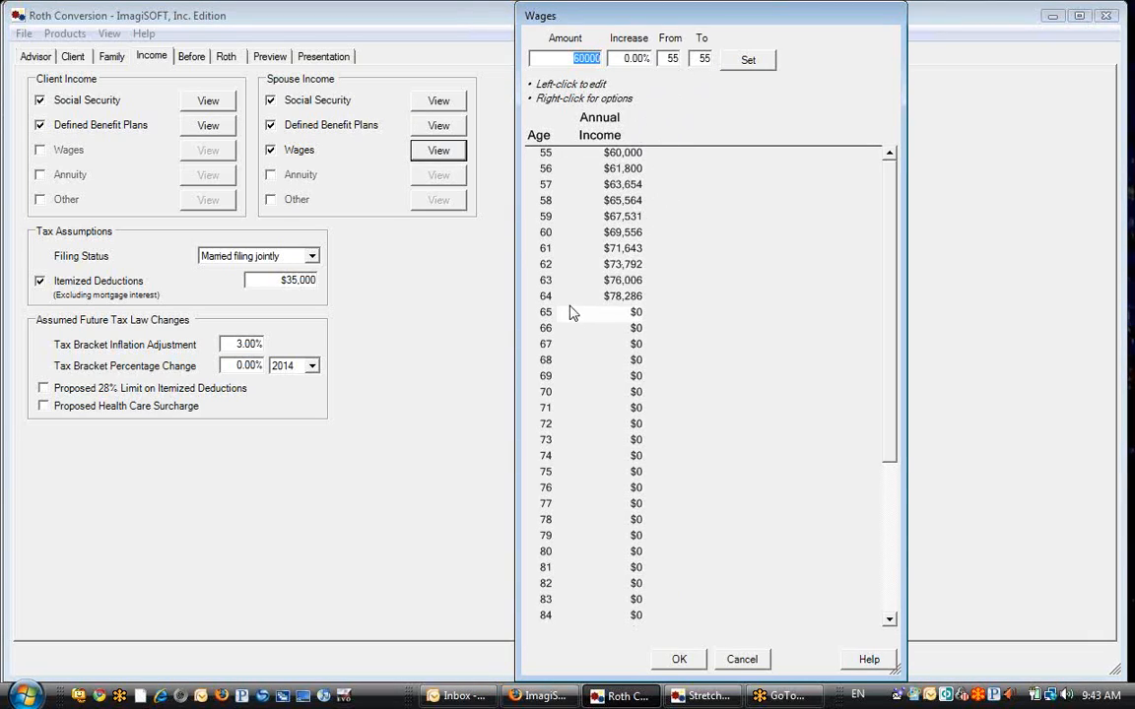
click(678, 659)
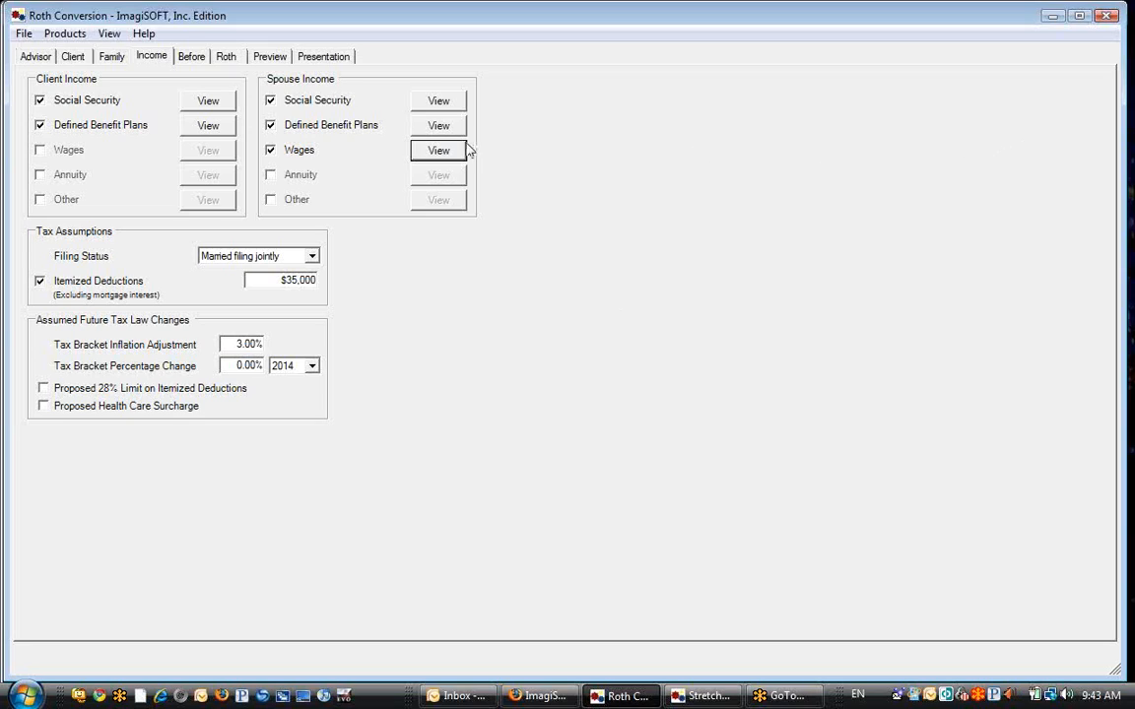
click(440, 126)
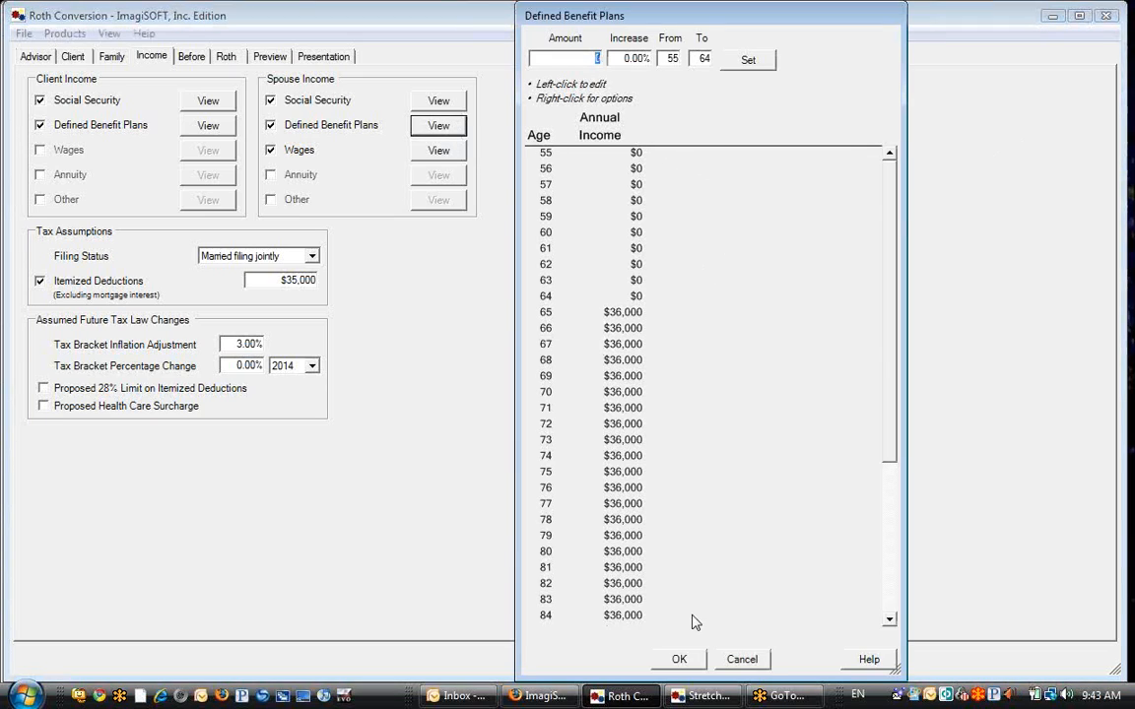
click(678, 658)
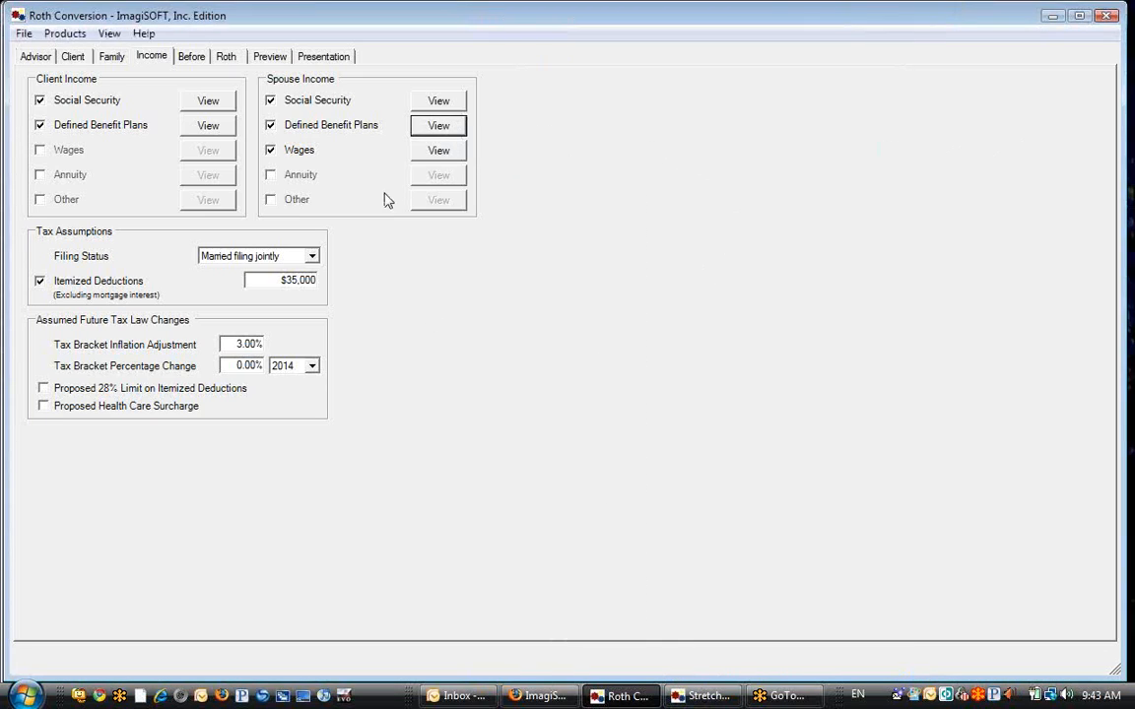
click(438, 100)
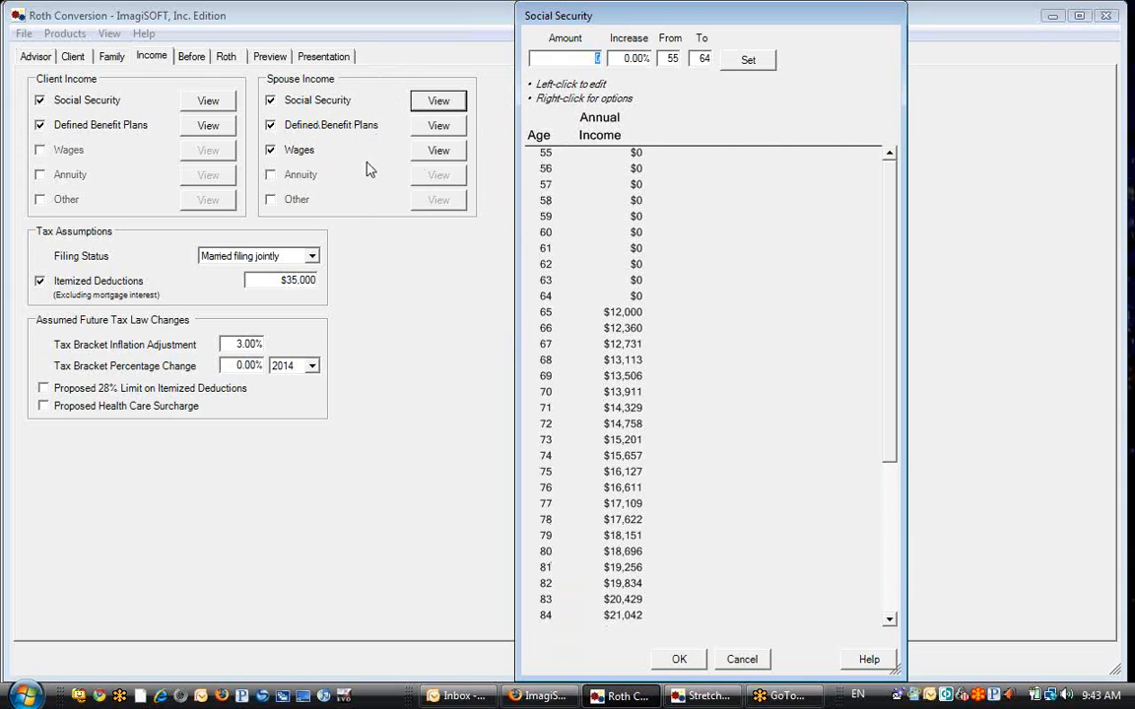
click(678, 658)
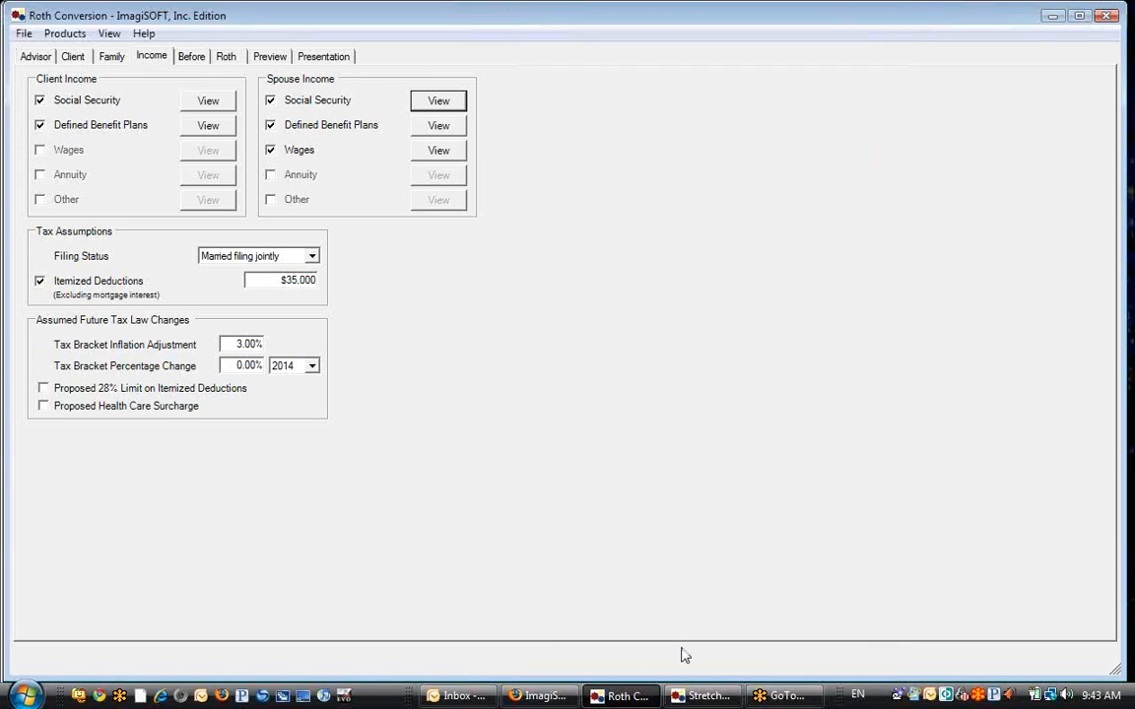
click(71, 61)
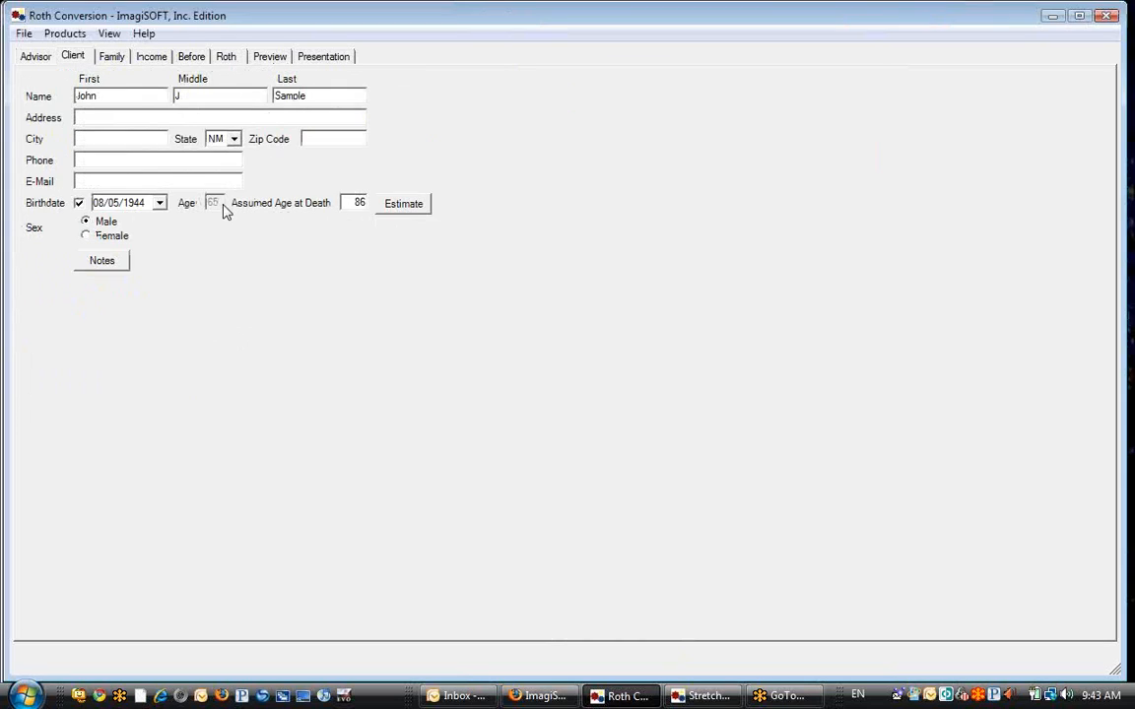
click(153, 57)
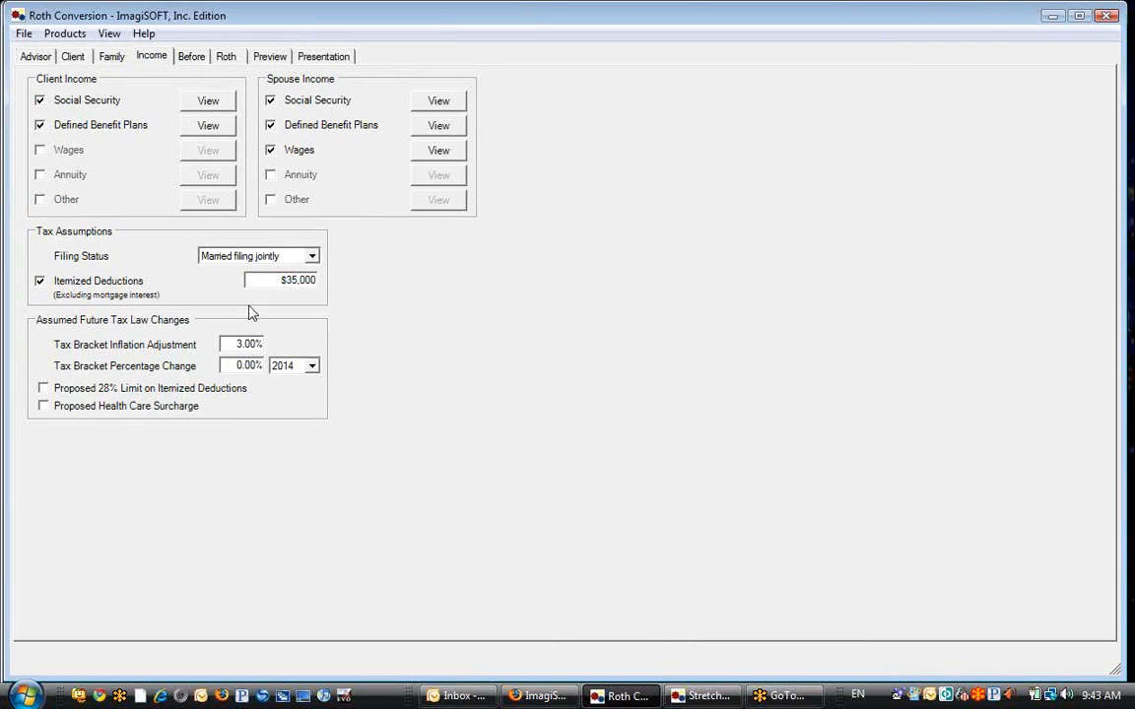
Review the pre-conversion assets and the annual deposit and withdrawal schedules for savings and money markets
click(192, 59)
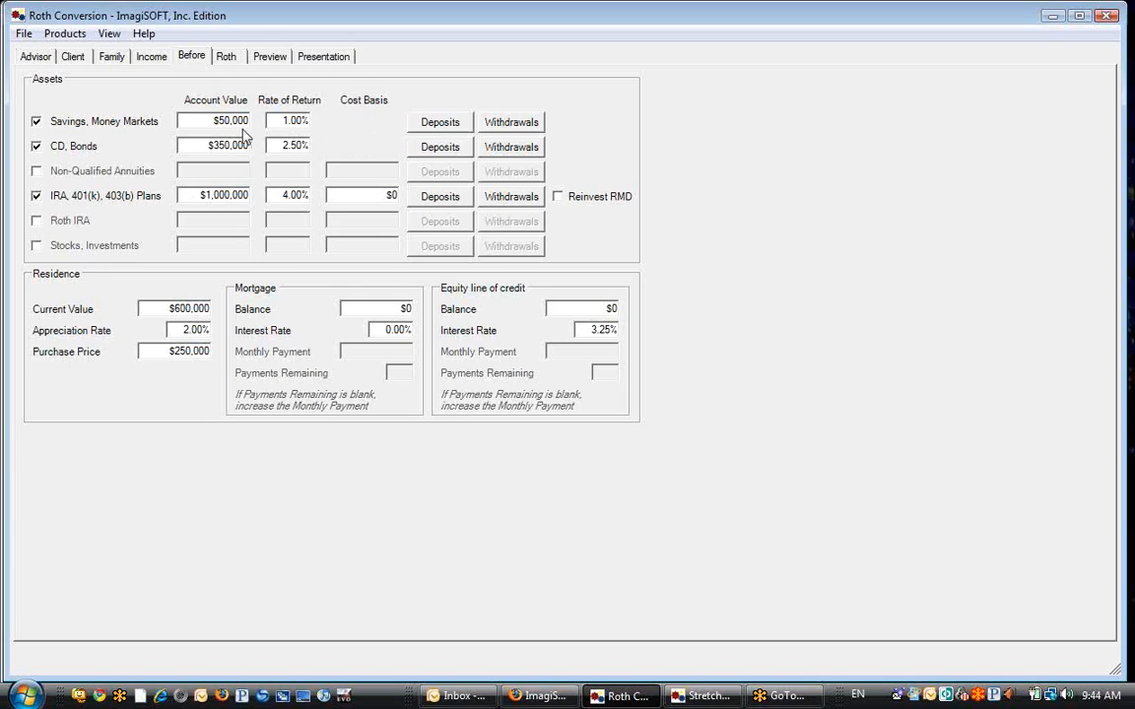
click(447, 125)
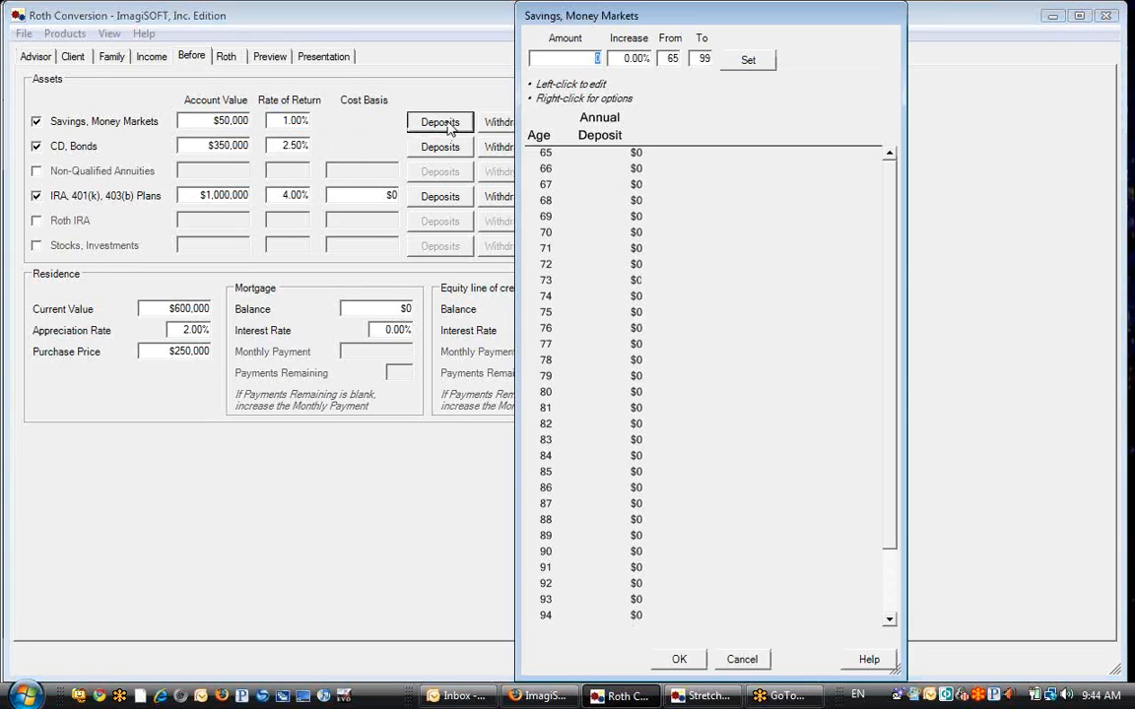
click(679, 660)
click(522, 125)
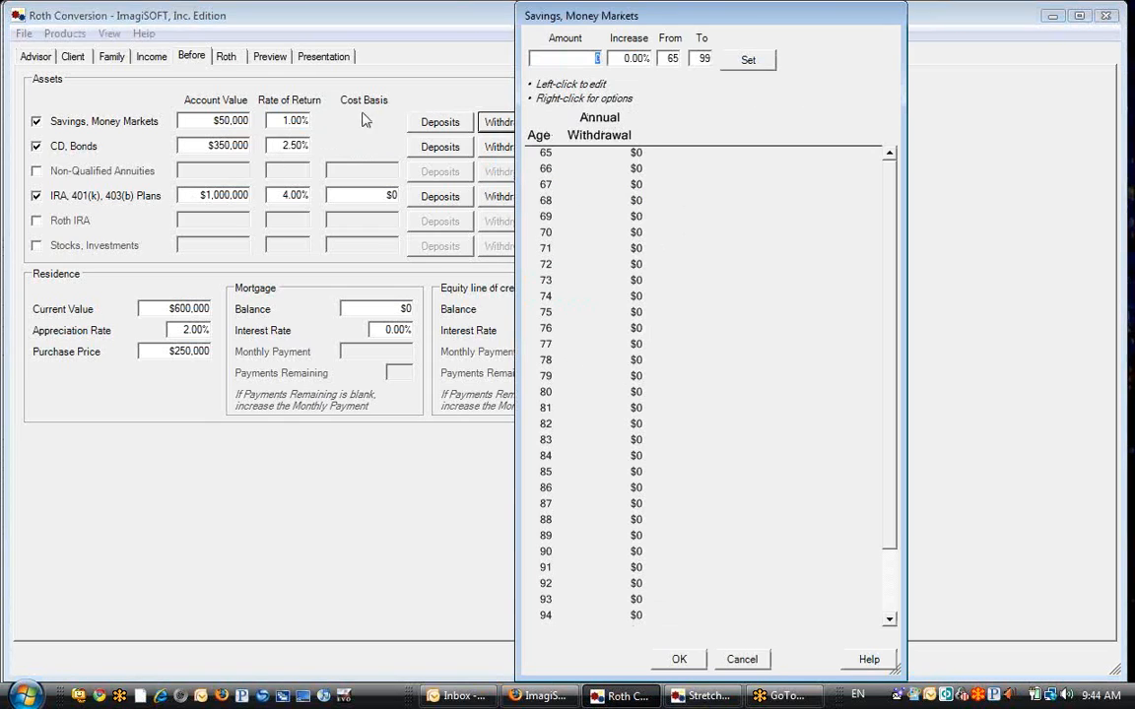
click(679, 660)
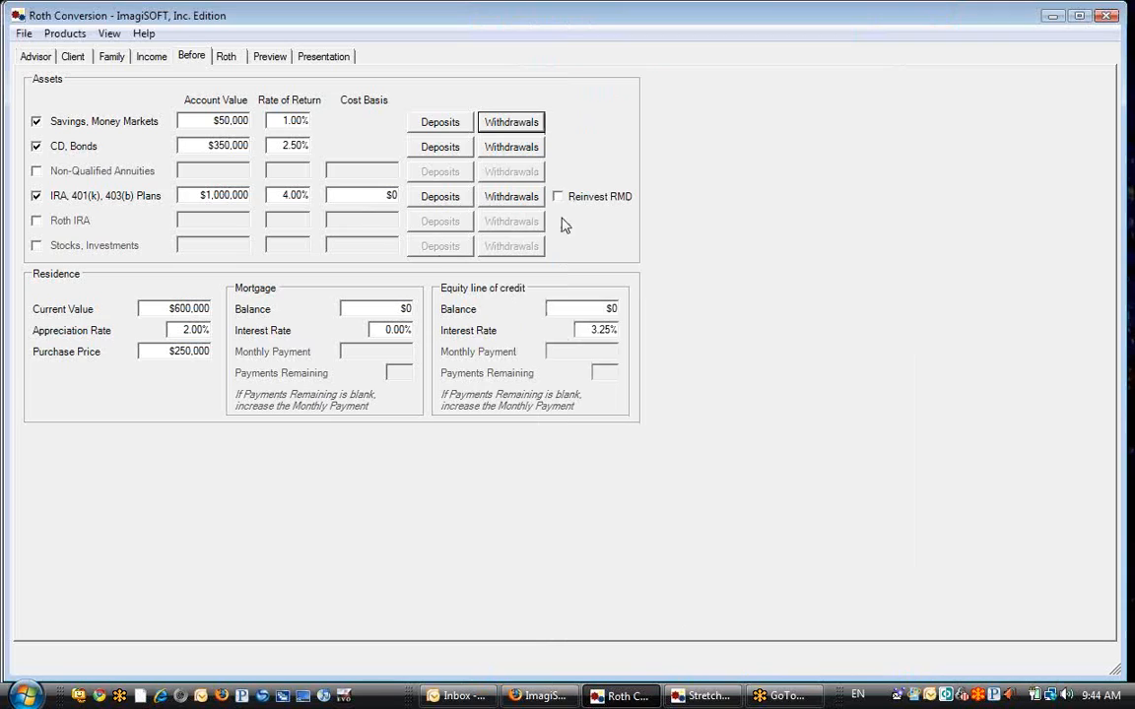
Try annual withdrawals of $50,000 from age 65 to 99 on the IRA, 401(k), 403(b) plans, and discard them
click(509, 205)
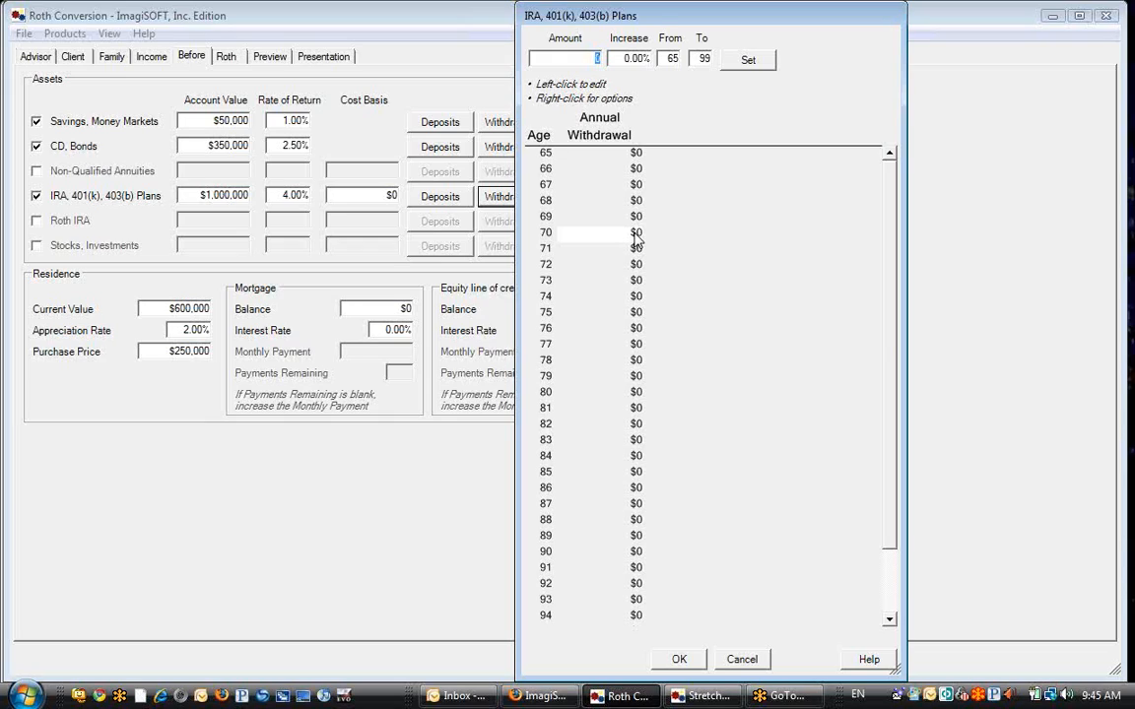
text(500000)
key(Tab)
key(Tab)
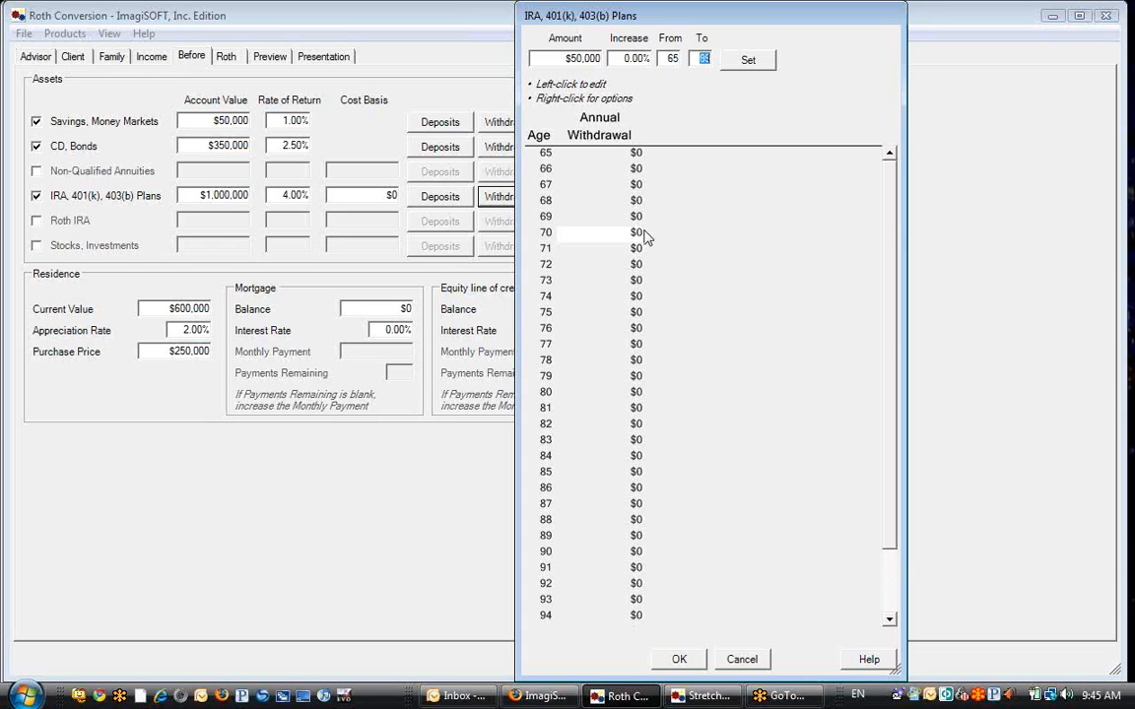
click(768, 58)
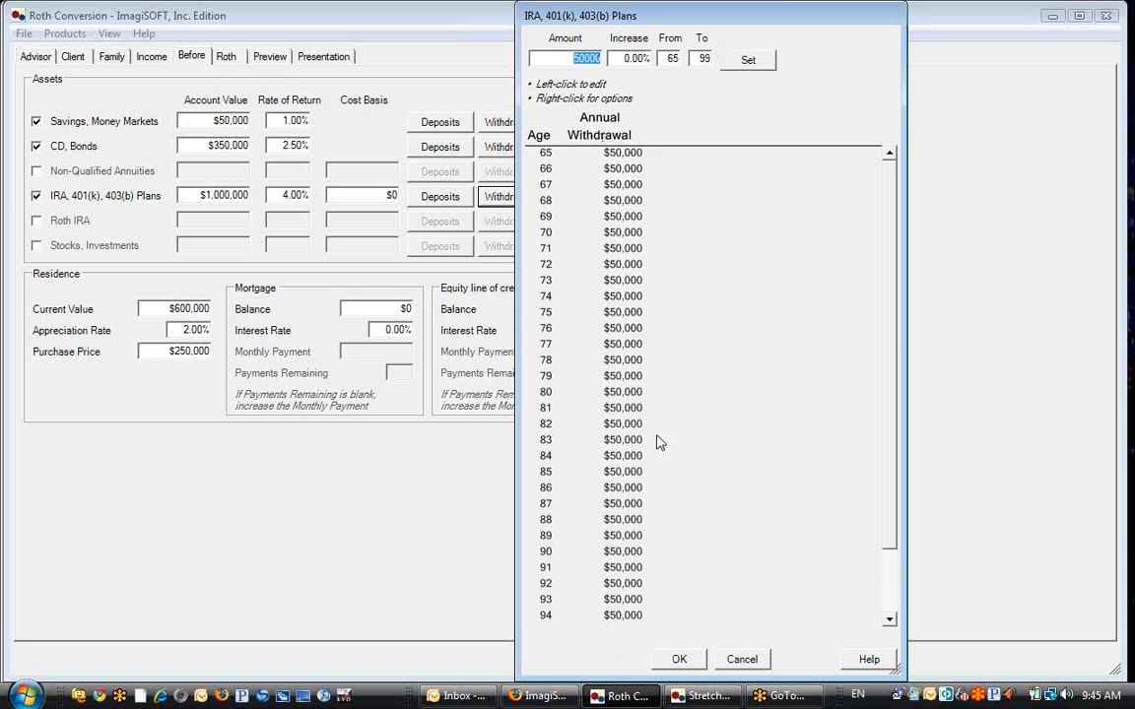
click(744, 660)
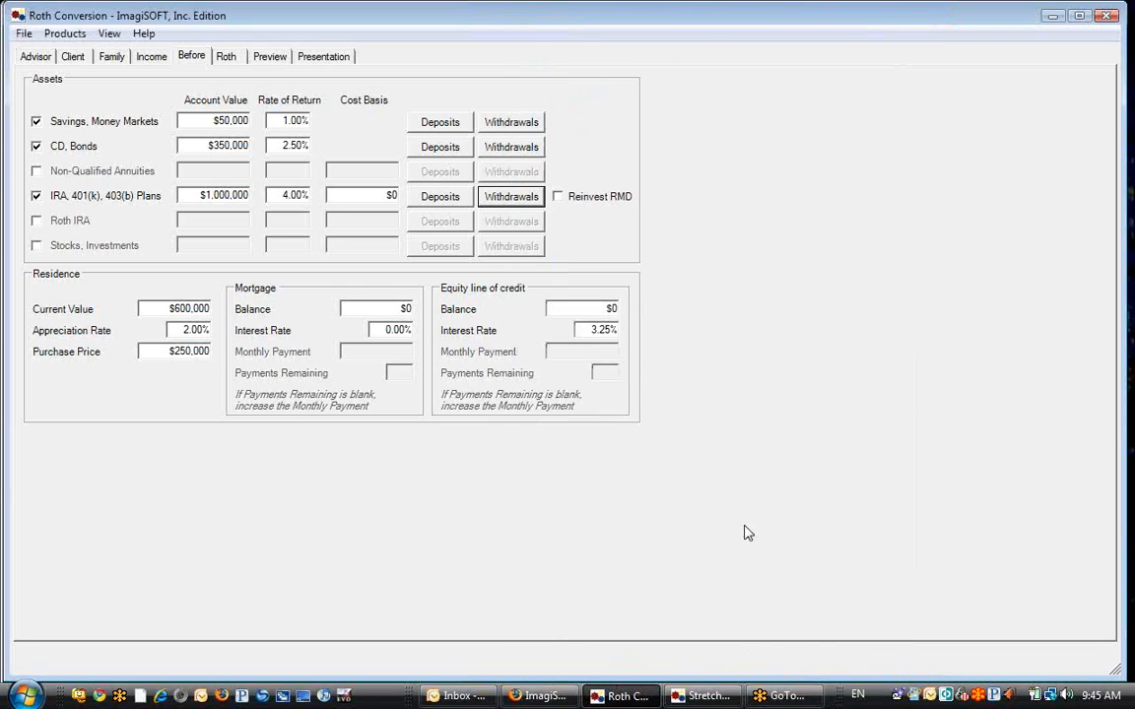
Review the IRA withdrawal schedule and compare the asset settings with the before and after conversion cash flow graphs
click(508, 196)
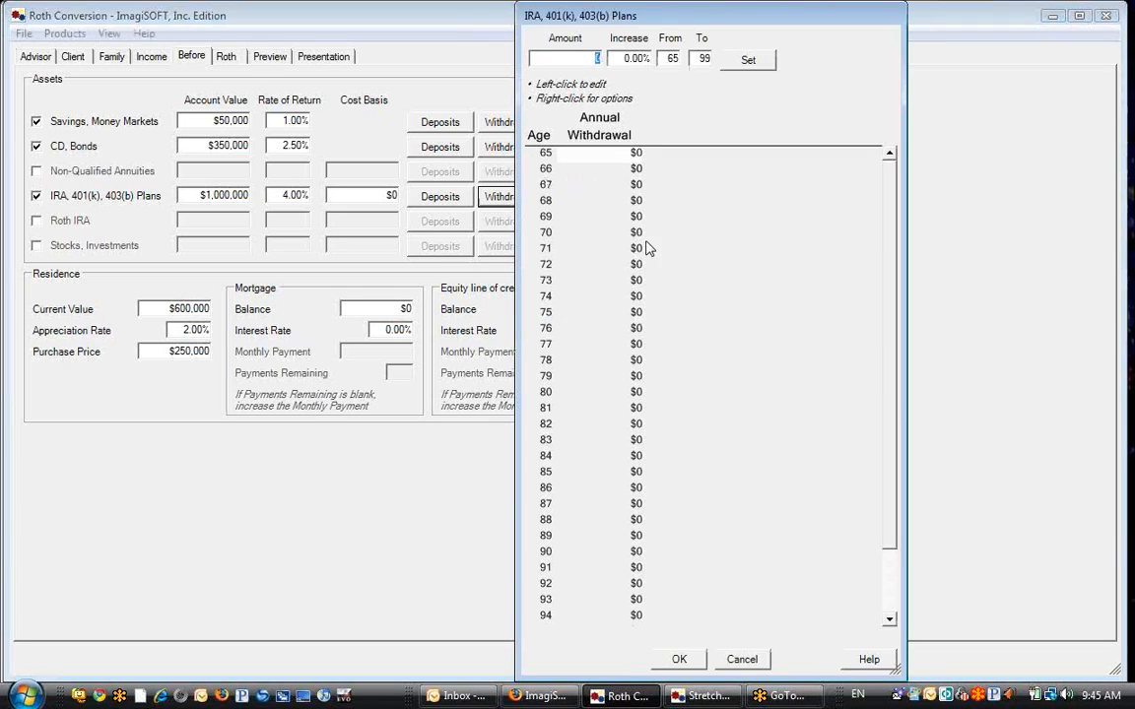
click(676, 659)
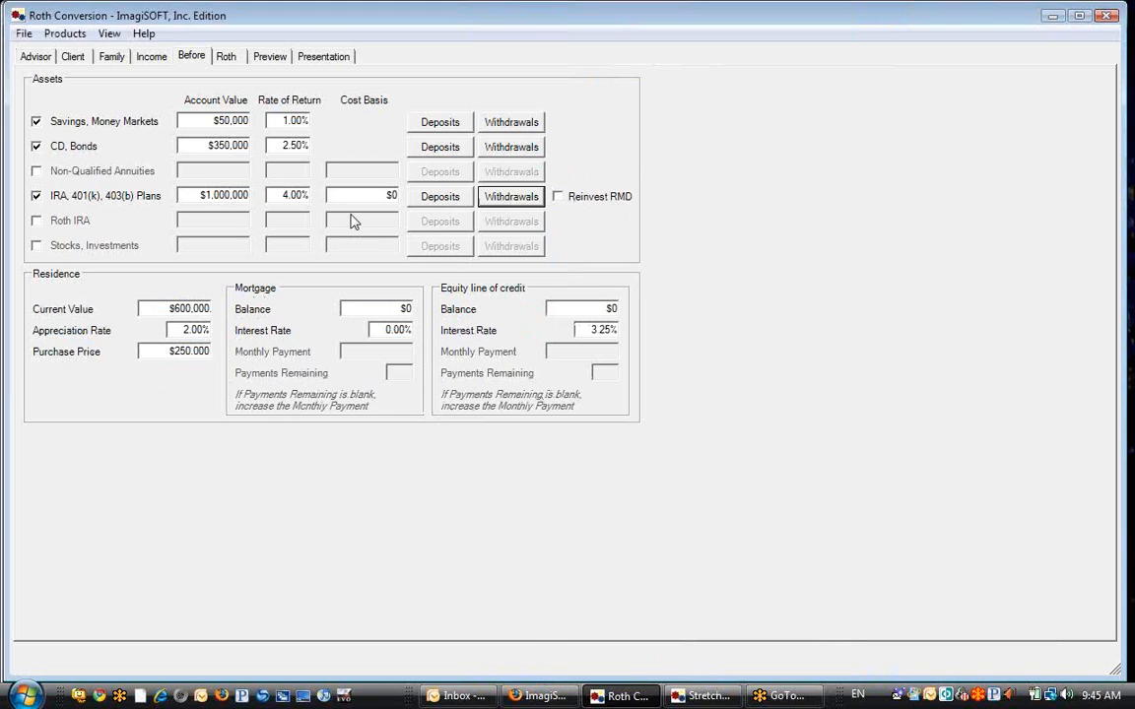
click(228, 60)
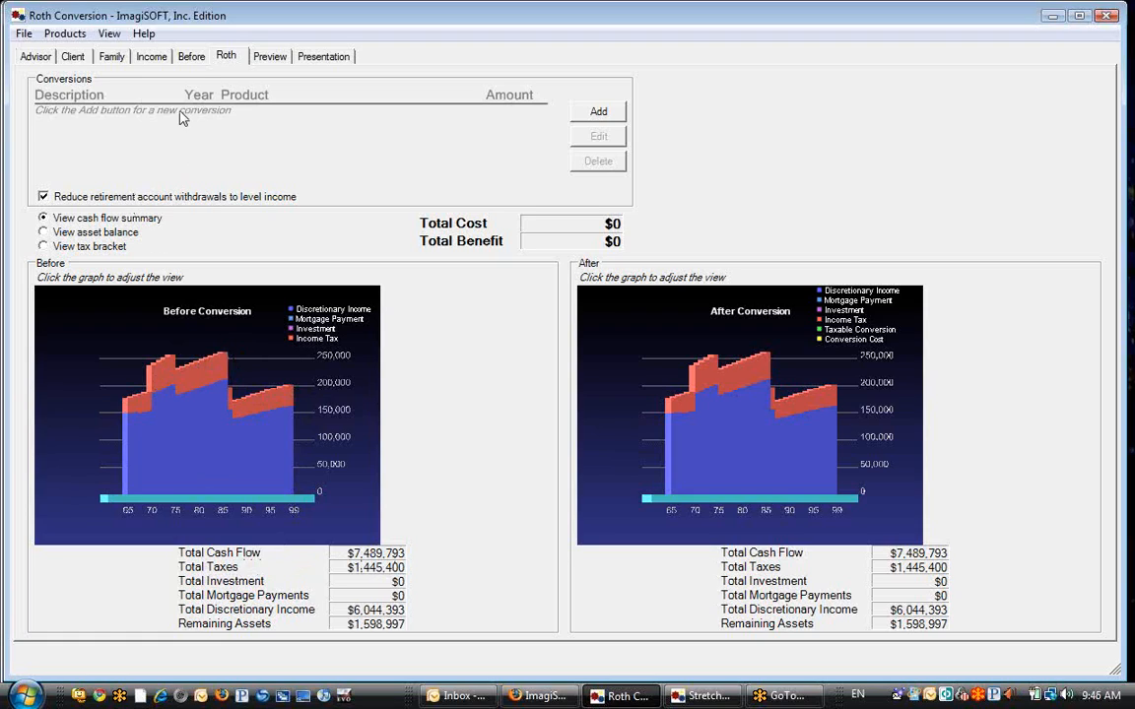
click(185, 56)
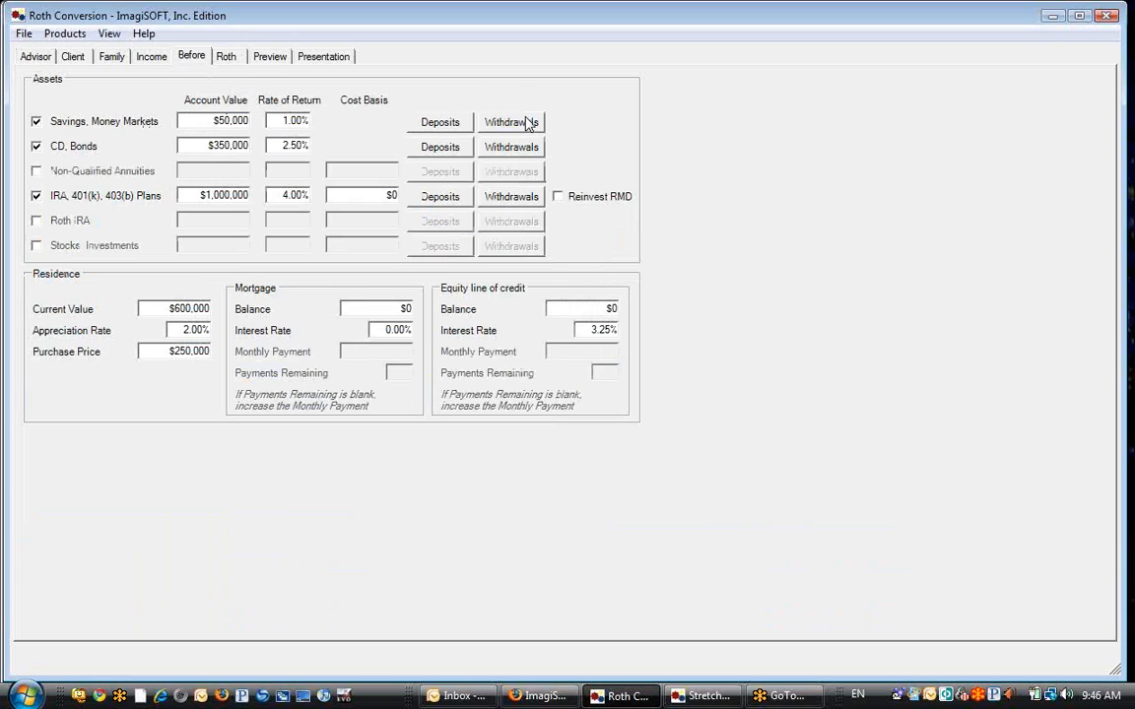
click(229, 59)
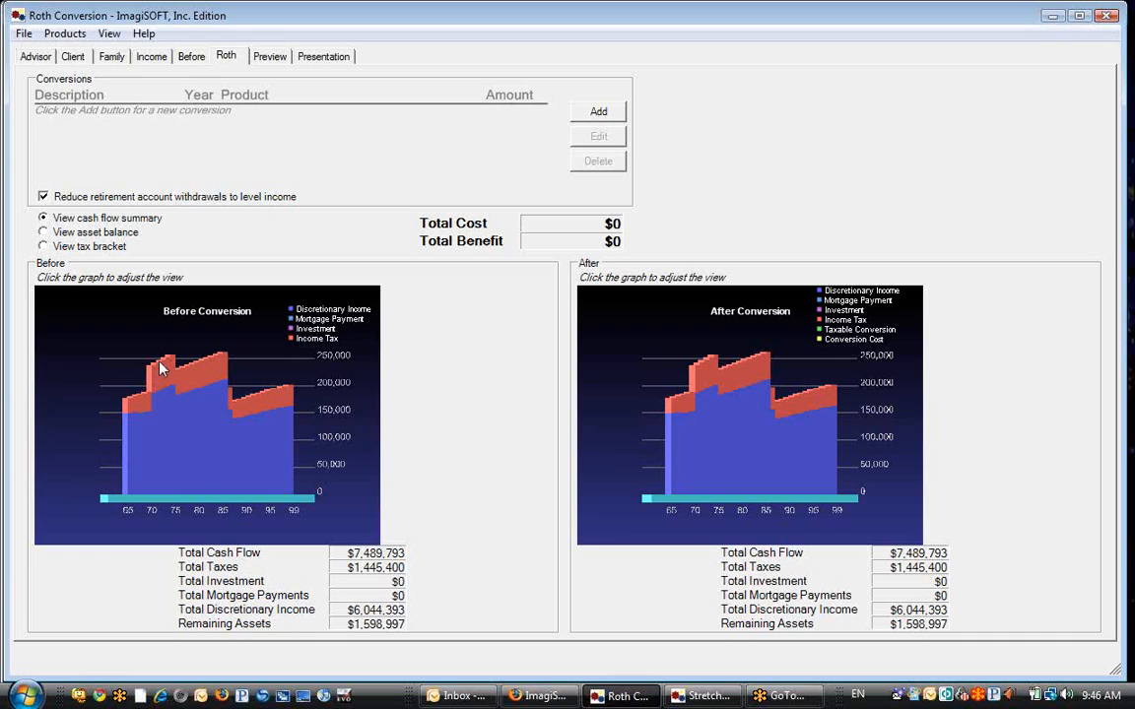
click(187, 58)
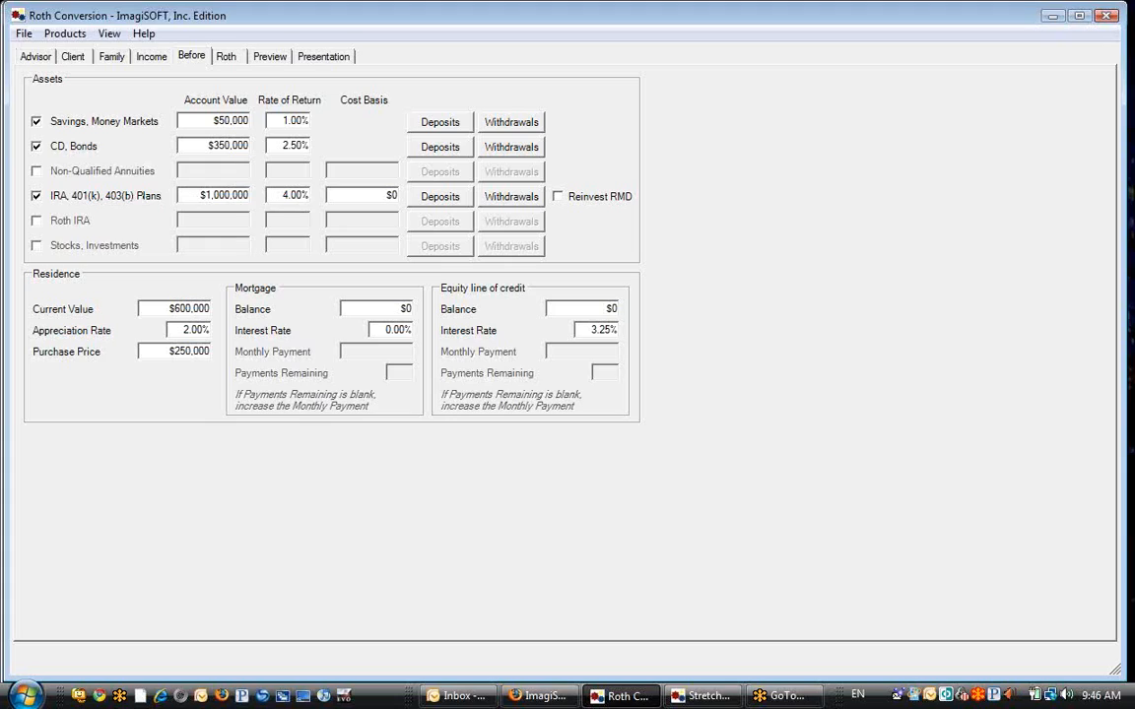
Compare the before and after conversion cash flow graphs with the client's defined benefit and Social Security income schedules
click(293, 195)
click(230, 56)
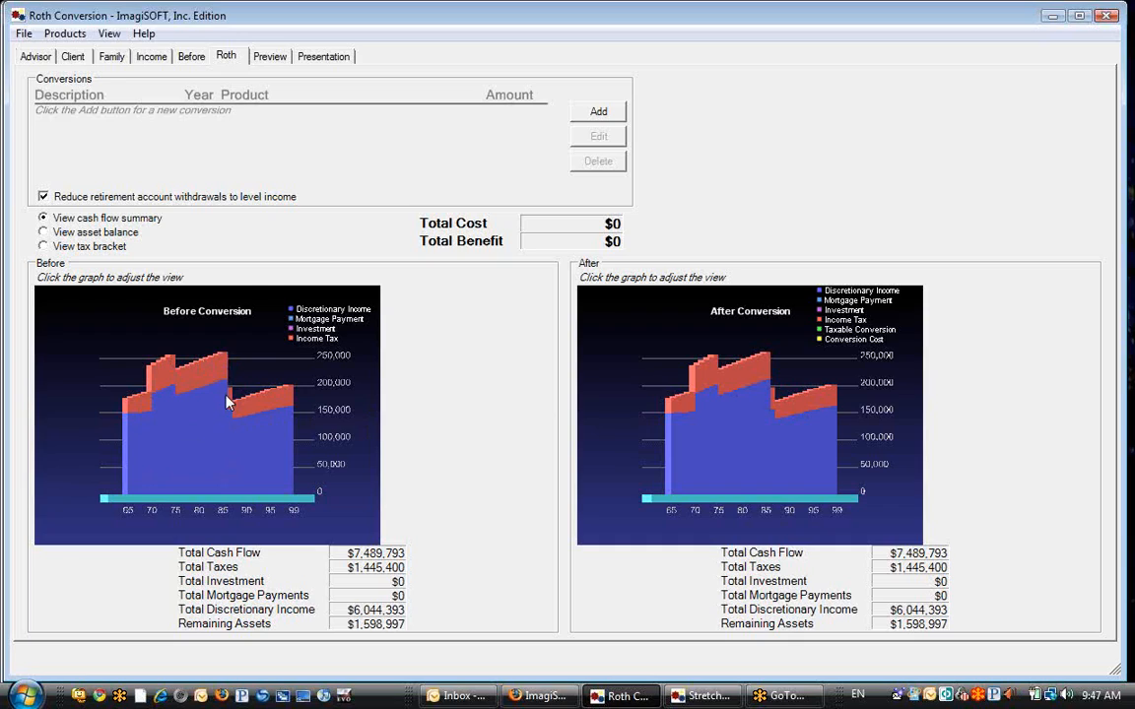
click(149, 59)
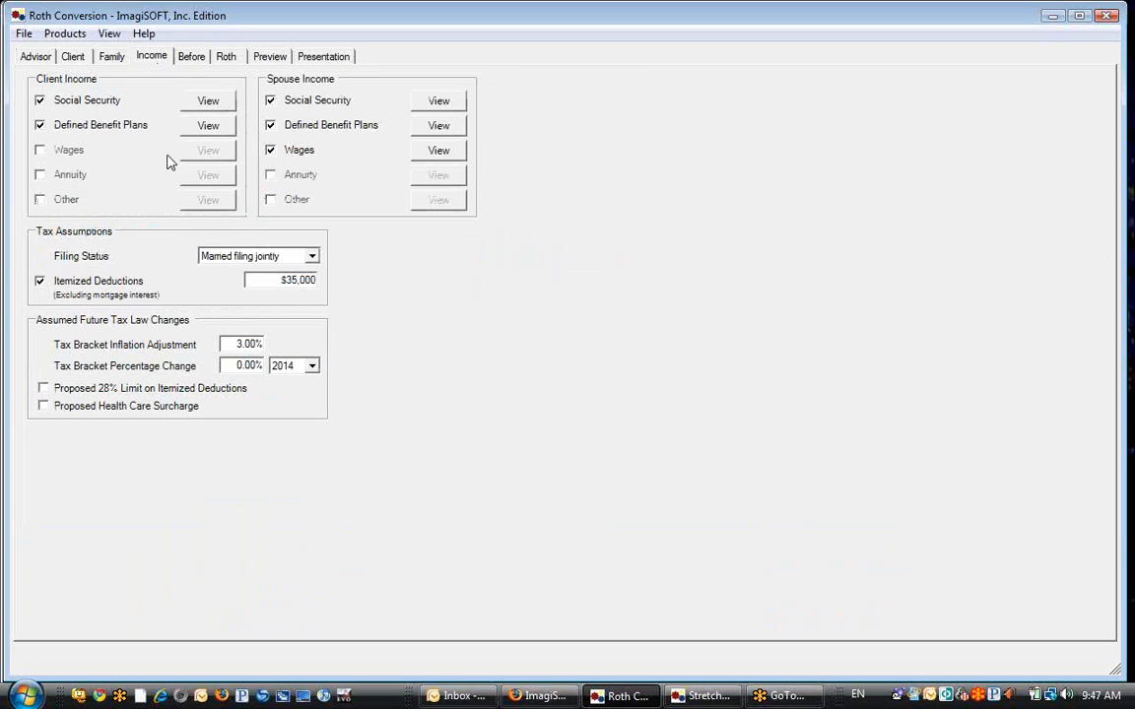
click(207, 126)
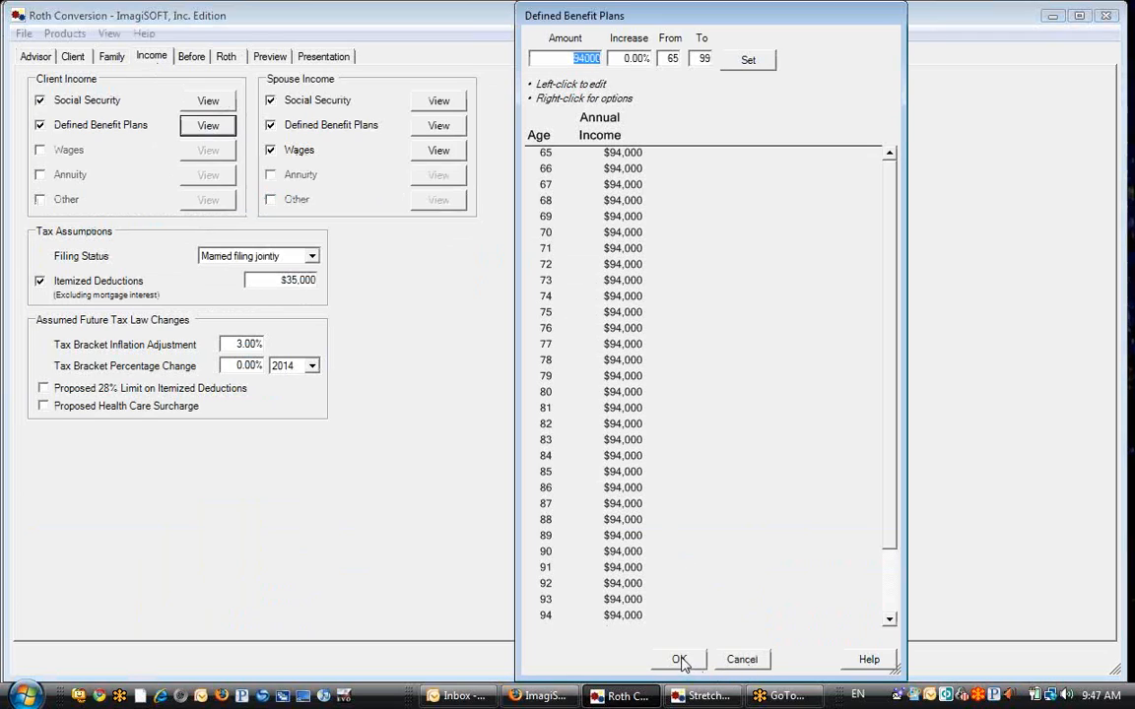
click(733, 662)
click(207, 101)
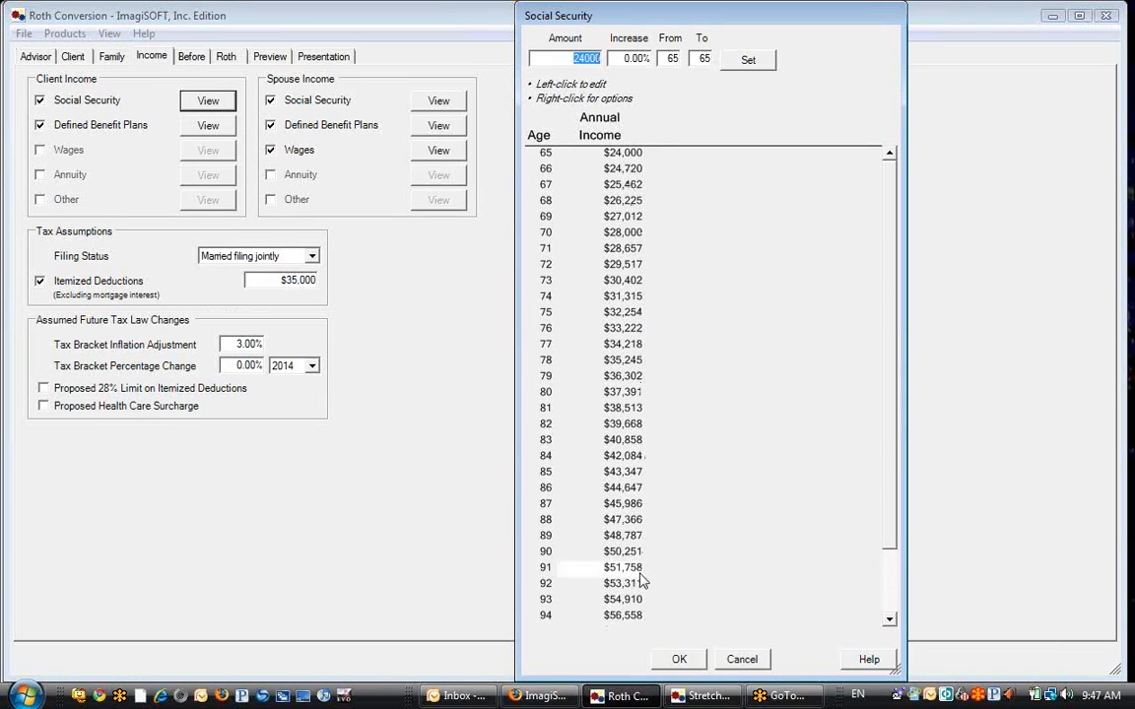
click(679, 659)
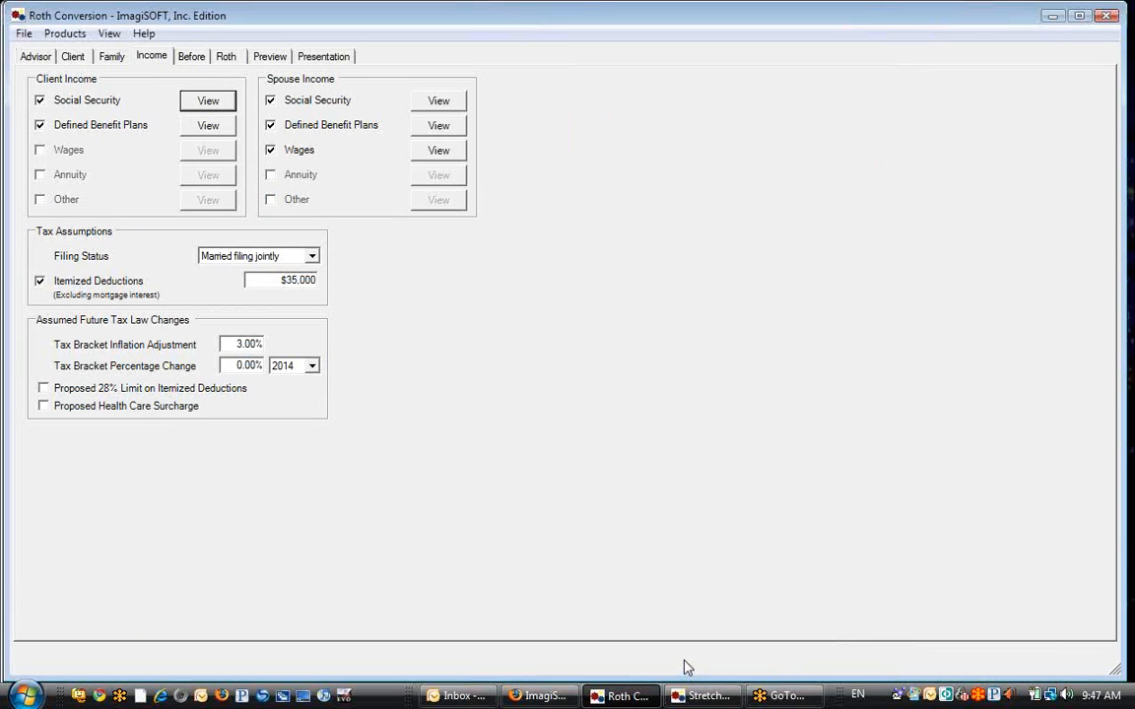
Examine the client's defined benefit income around age 86 and return to the before and after conversion graphs
click(205, 127)
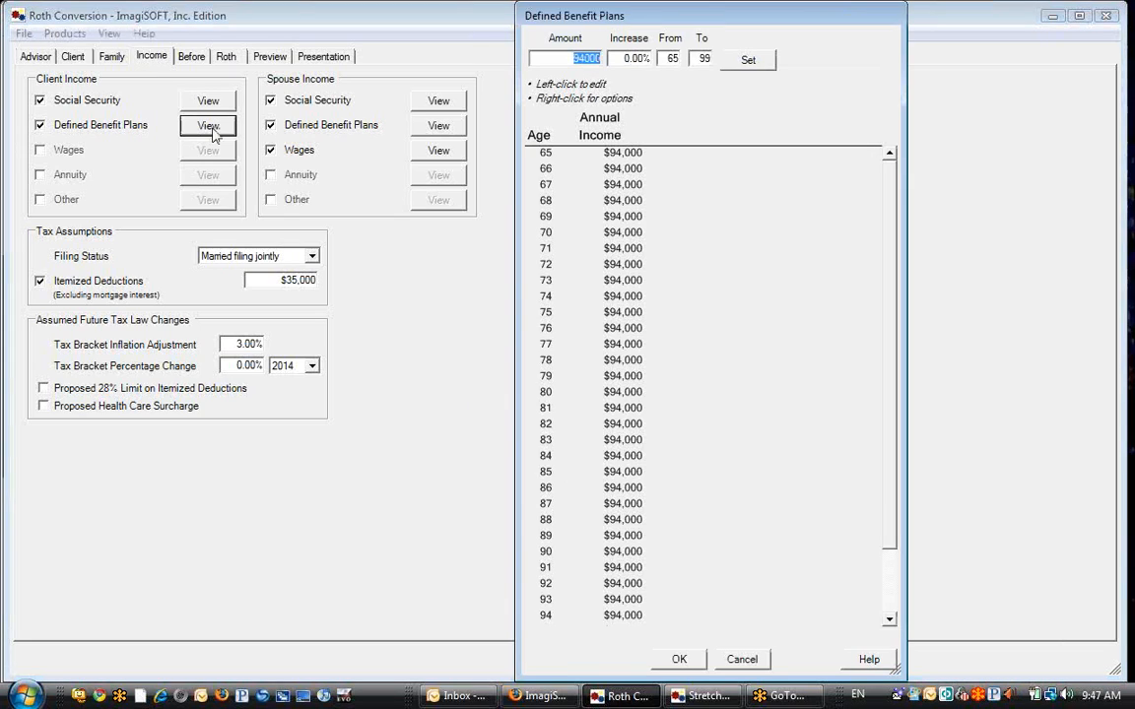
click(615, 488)
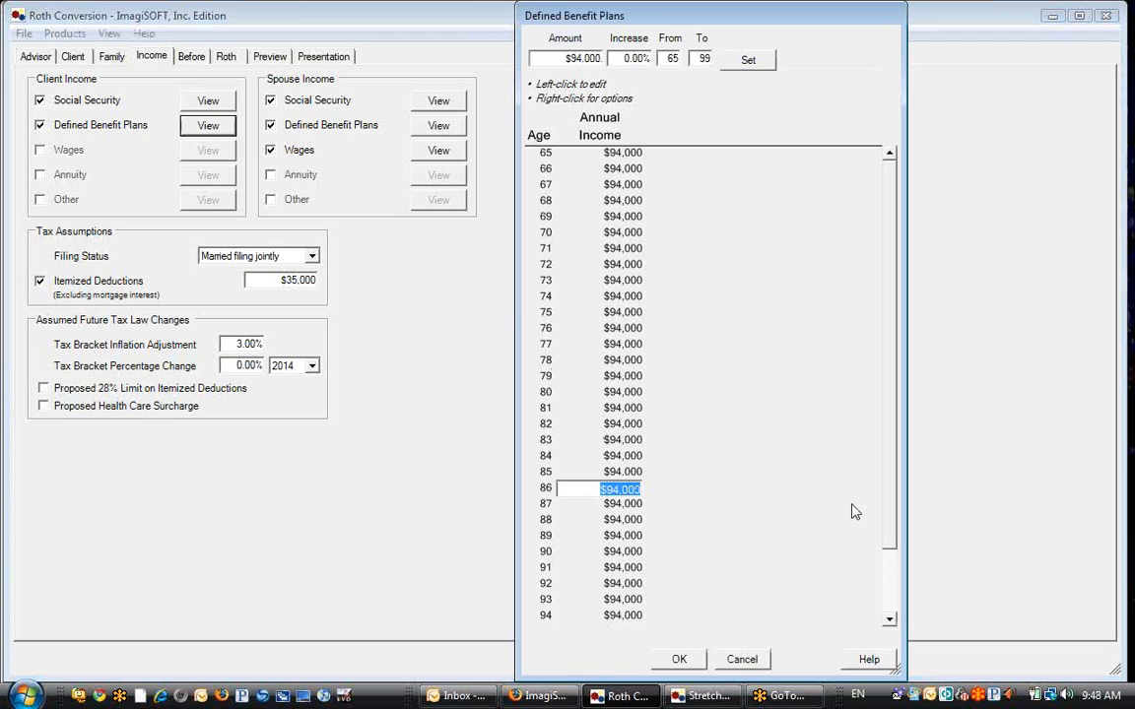
click(679, 660)
click(225, 59)
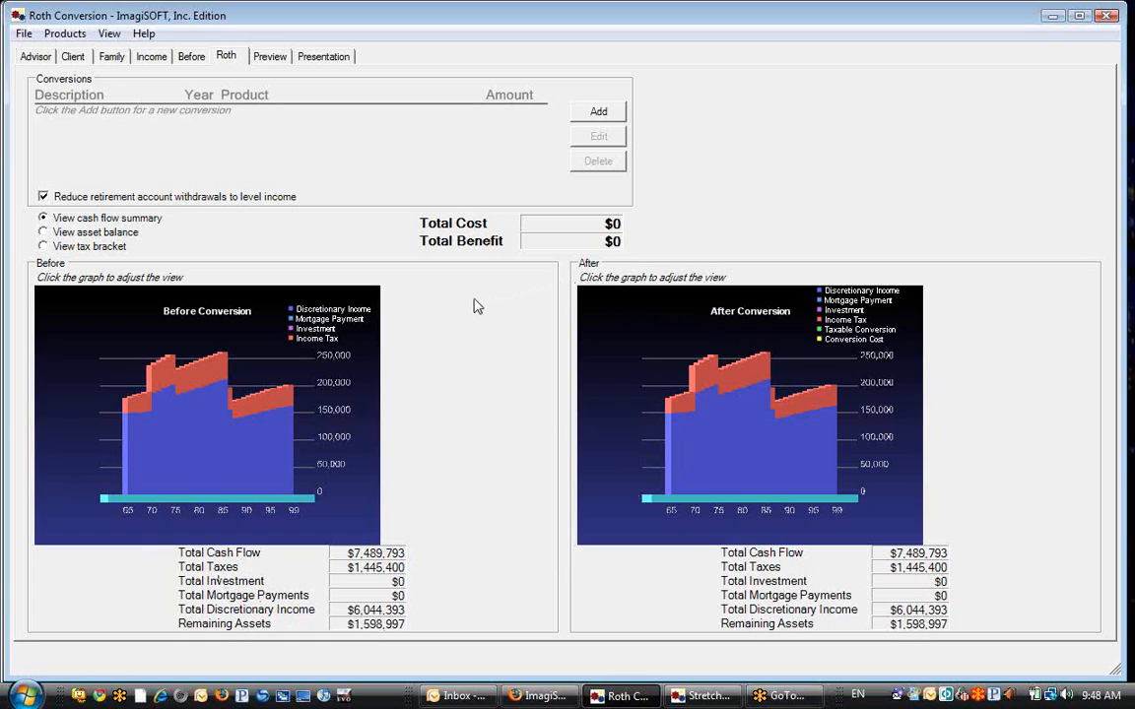
Switch to Firefox and open the Roth IRA conversion details page from the ImagiSOFT home page
click(542, 697)
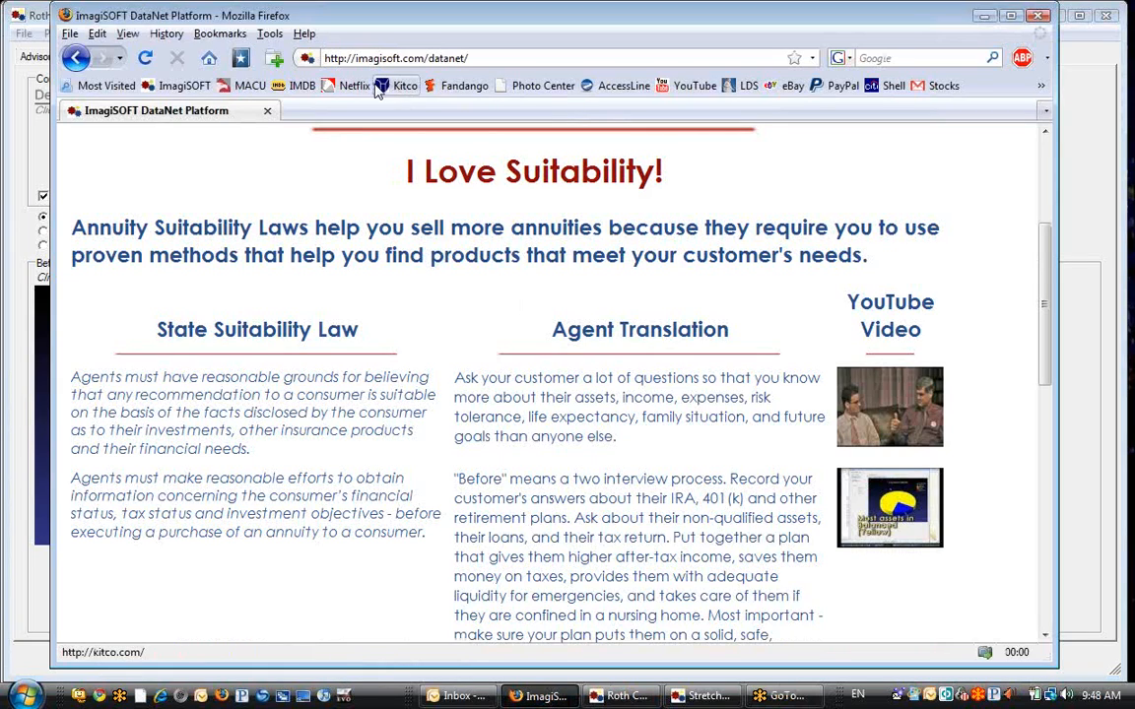
scroll(413, 280, up, 5)
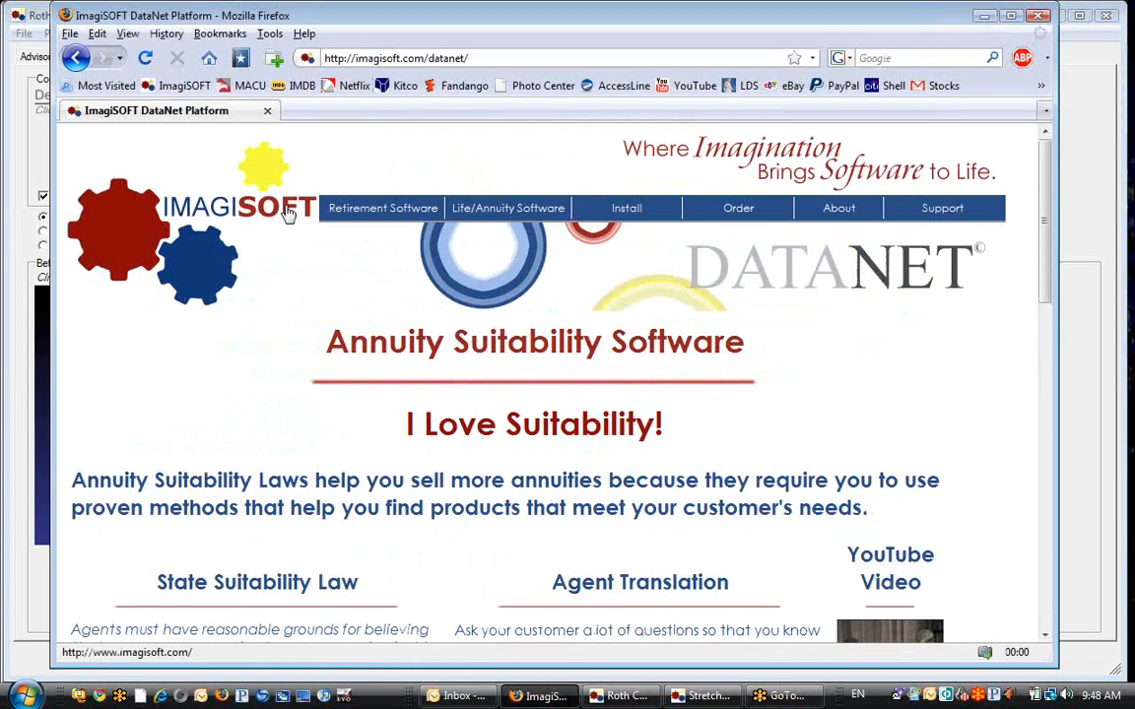
click(228, 221)
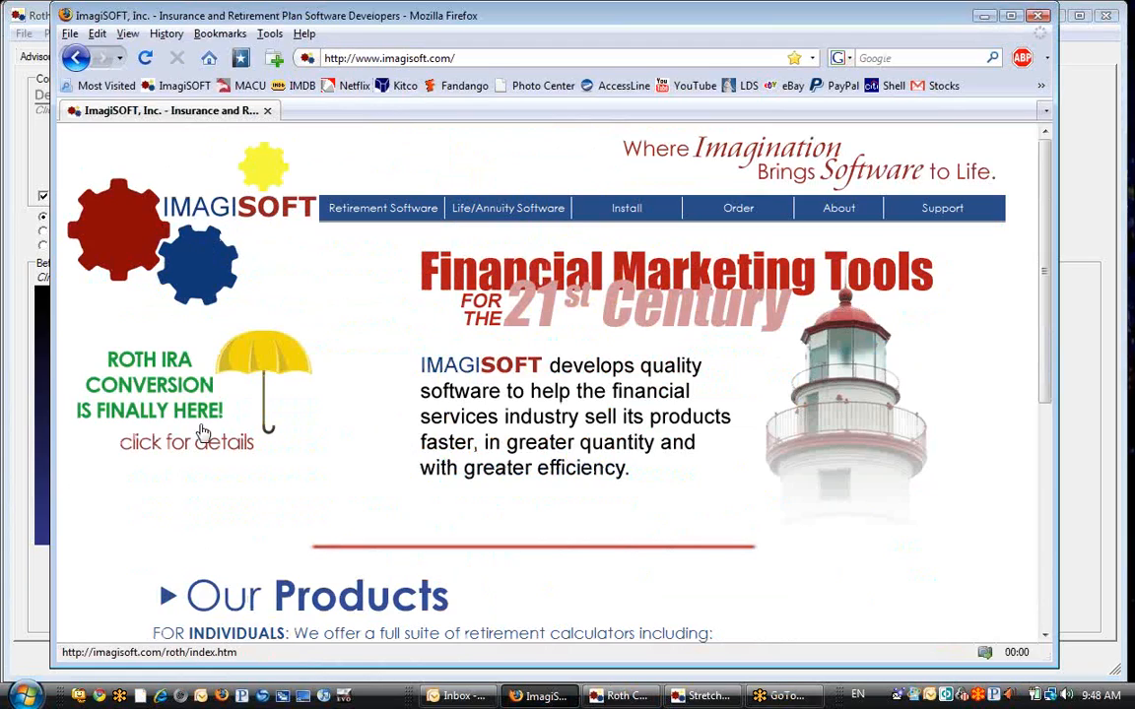
click(197, 446)
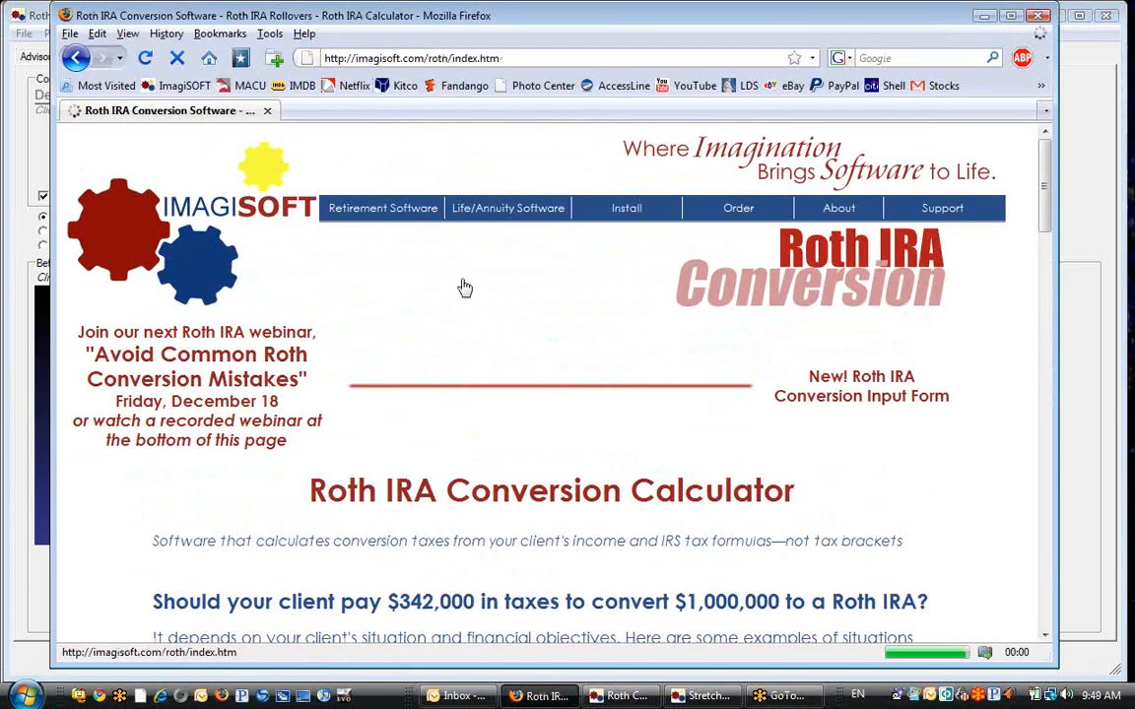
mouse_move(465, 219)
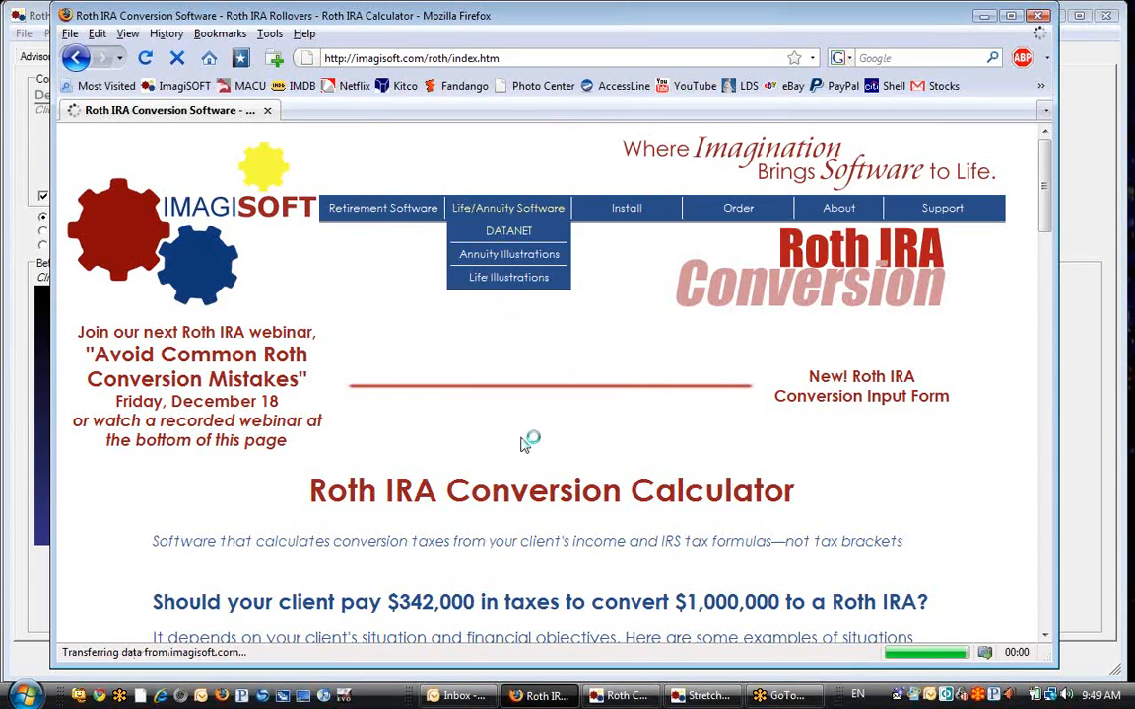
Open the example PDF of other software's conversion results, review its results and input values, and highlight the Roth tax liability
scroll(527, 469, down, 6)
scroll(520, 426, down, 5)
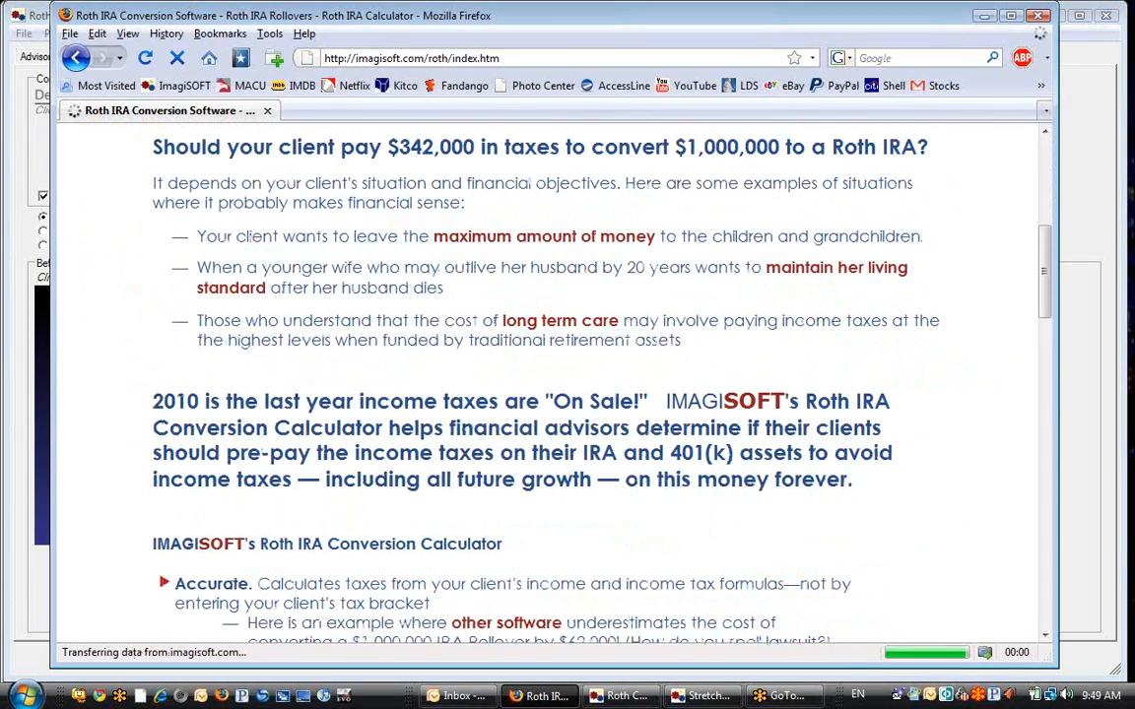
click(520, 426)
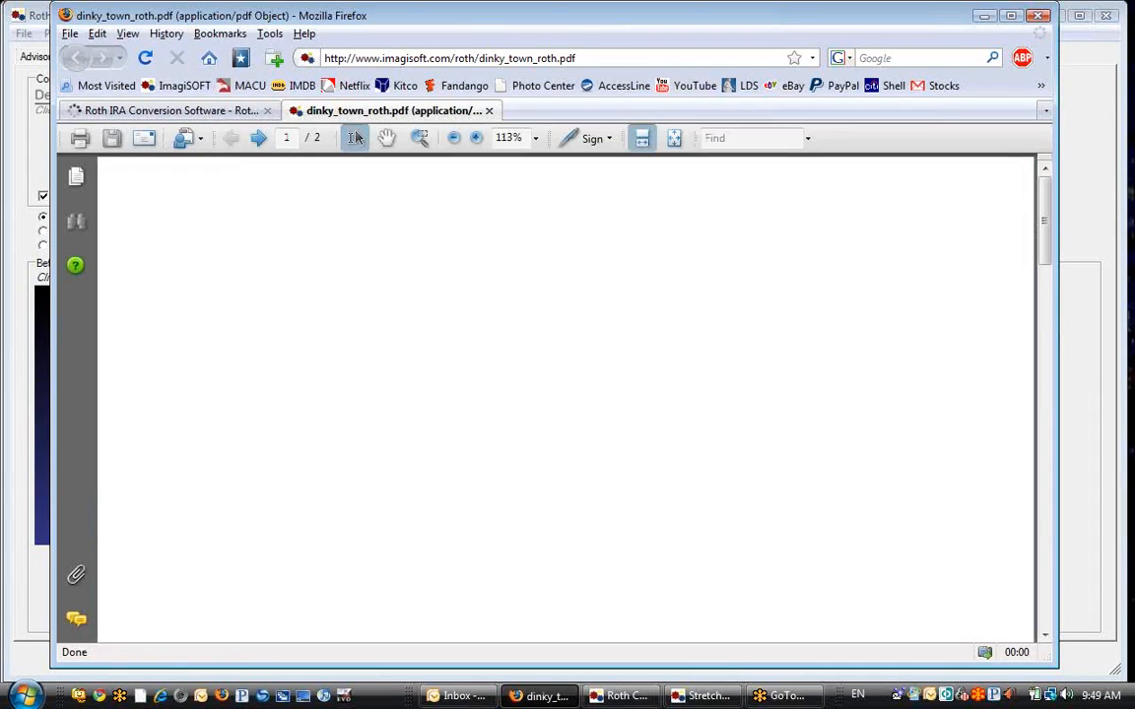
scroll(515, 430, down, 3)
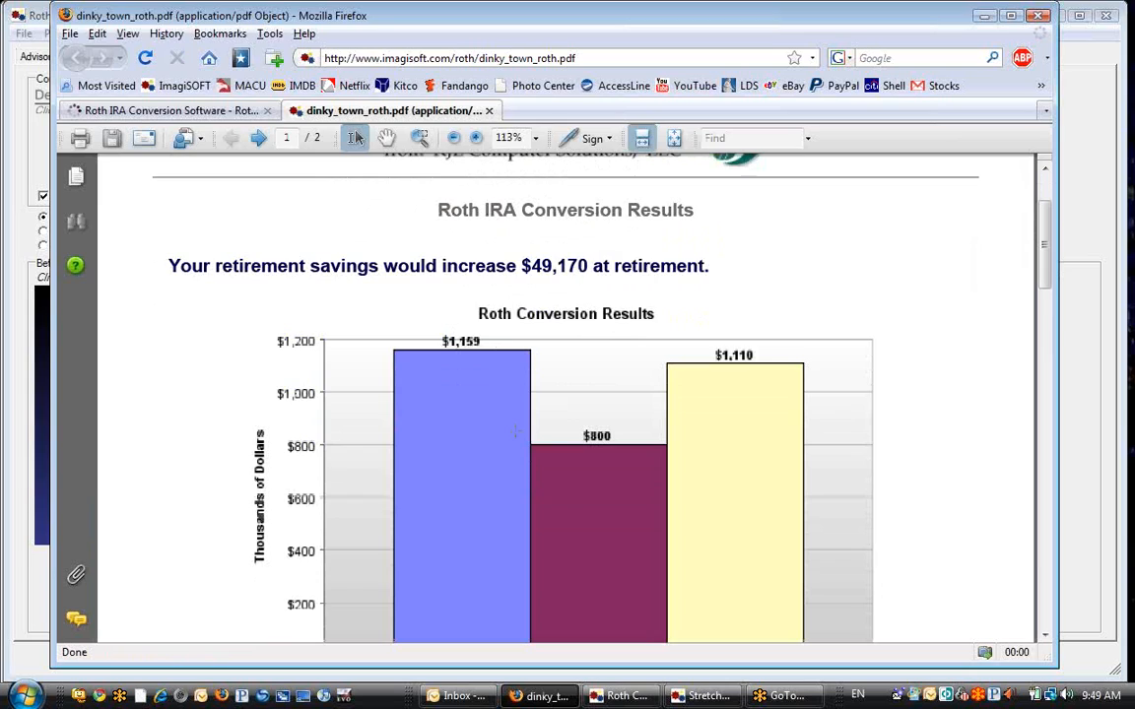
scroll(515, 430, down, 12)
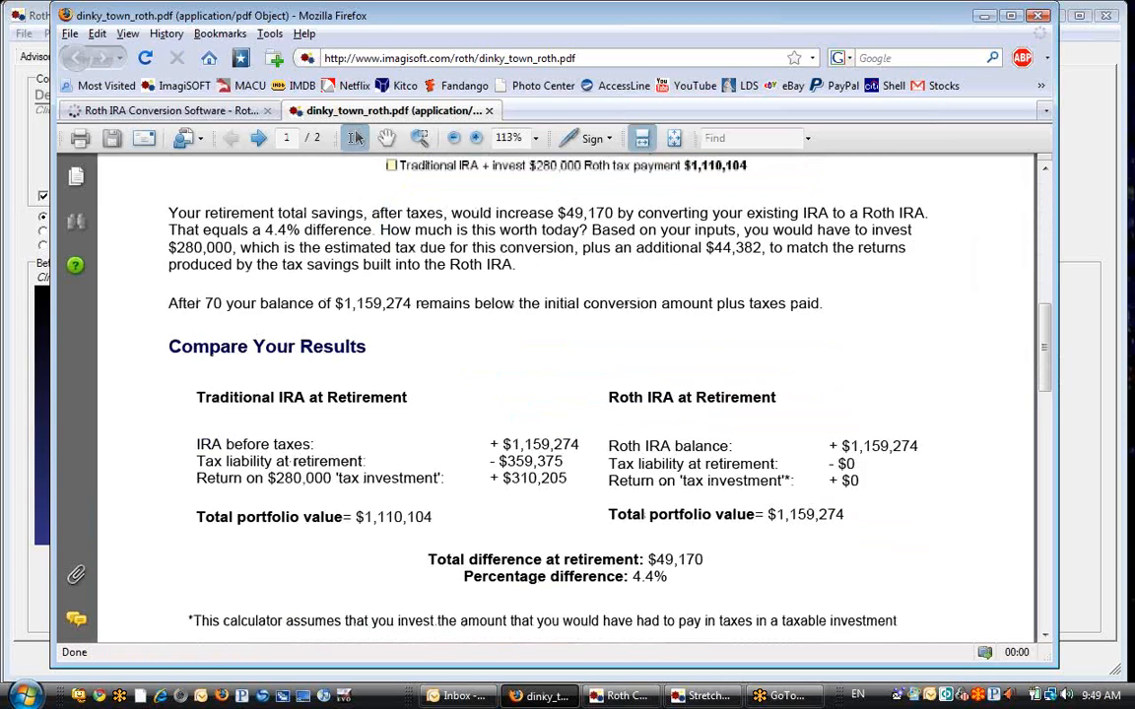
scroll(515, 430, down, 11)
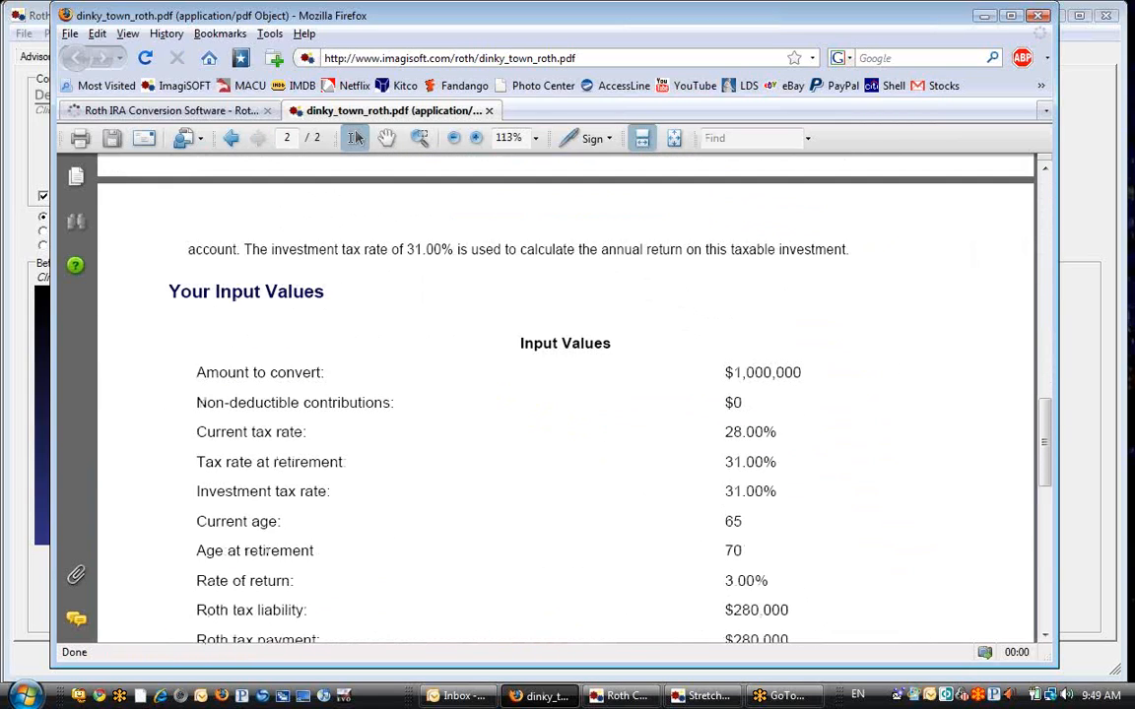
scroll(266, 552, down, 2)
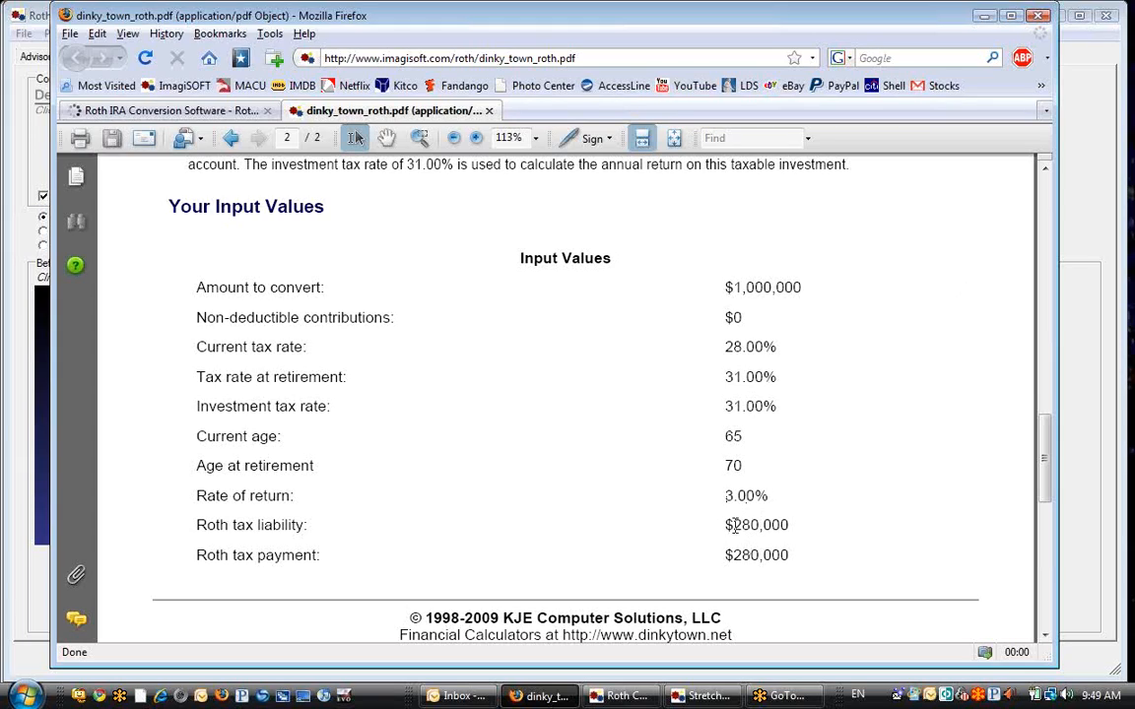
drag(719, 525, 798, 525)
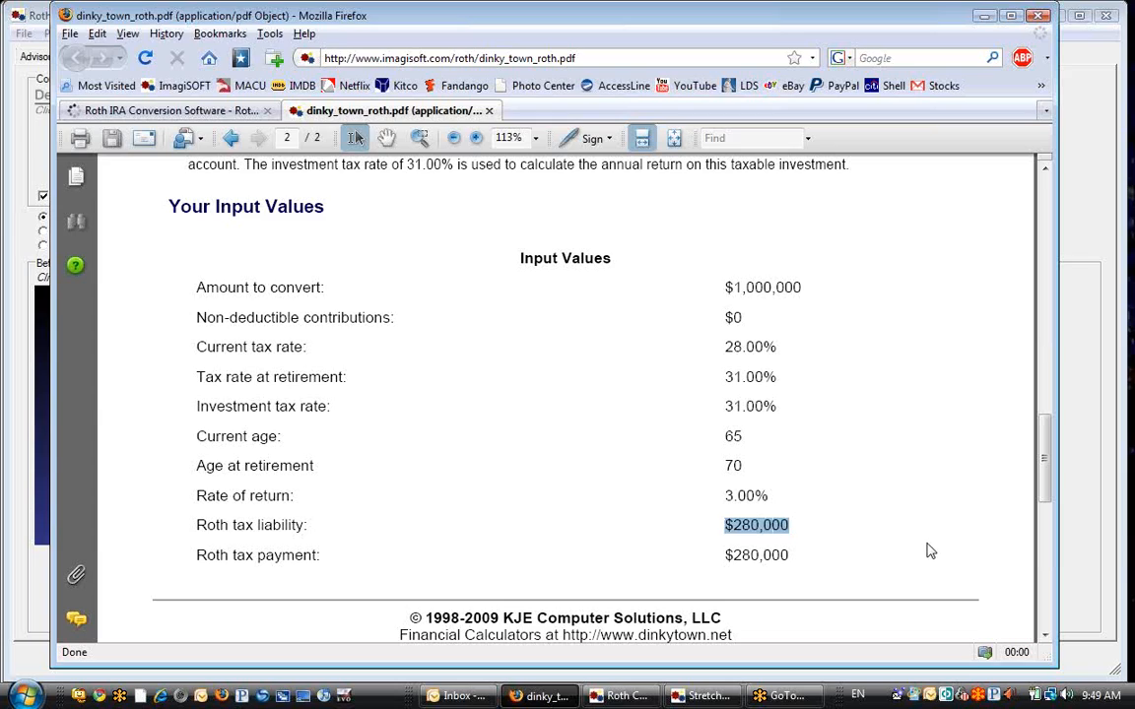
Switch back to the Roth Conversion software and start a conversion described as "Kid's Inheritance" for $1,000,000 in 2010
click(21, 551)
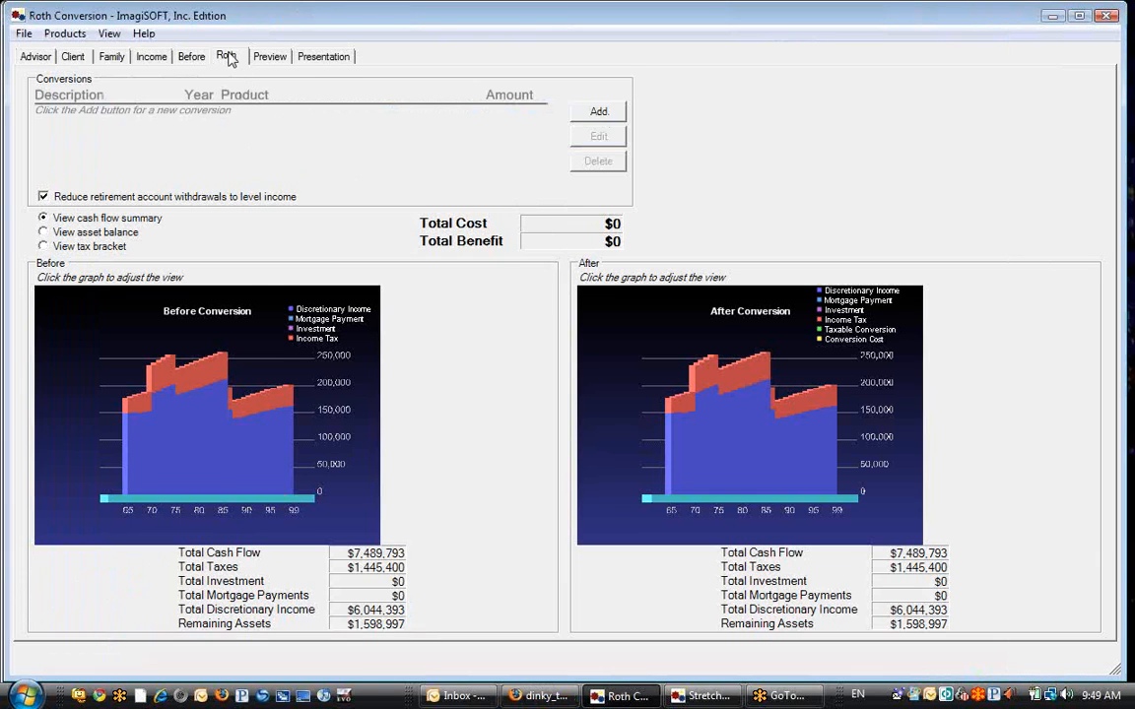
click(597, 114)
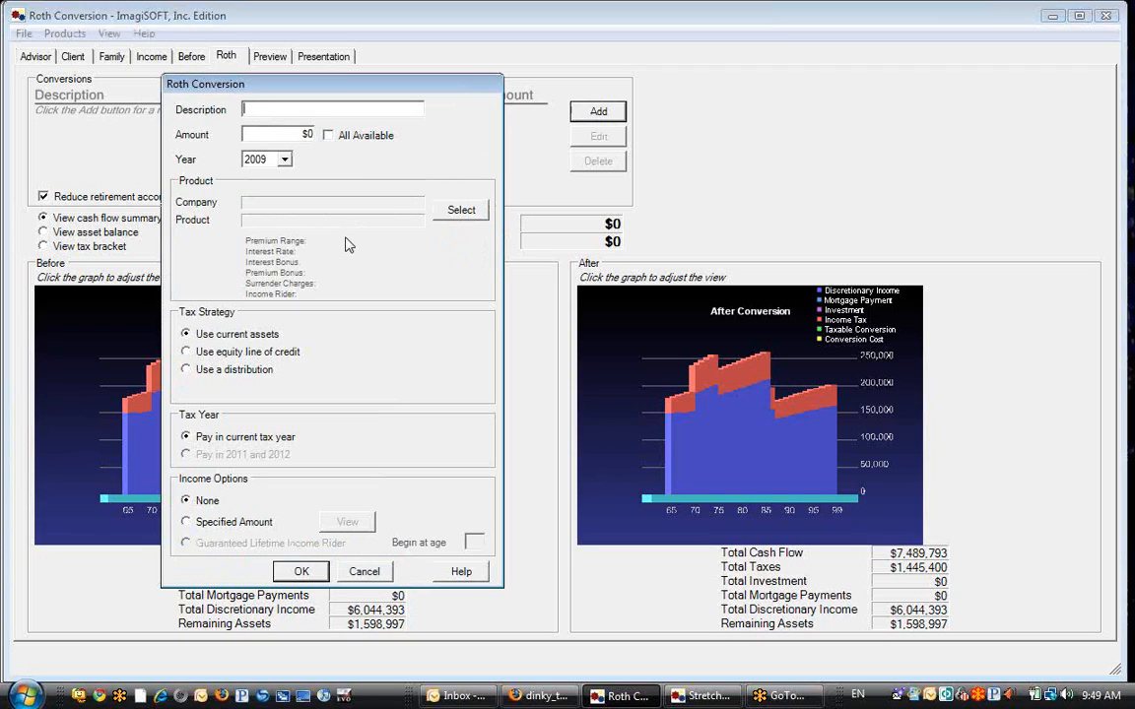
text(Kid's Inheritance)
key(Tab)
text(1,000,00)
text(0000)
key(Tab)
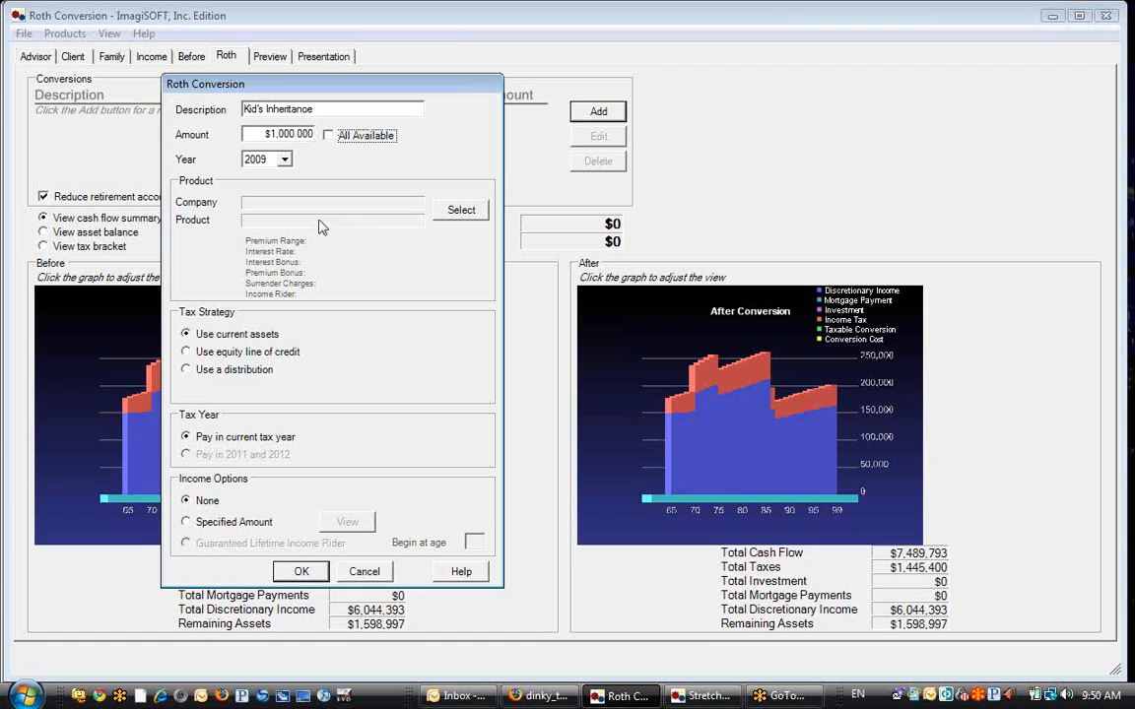
click(284, 160)
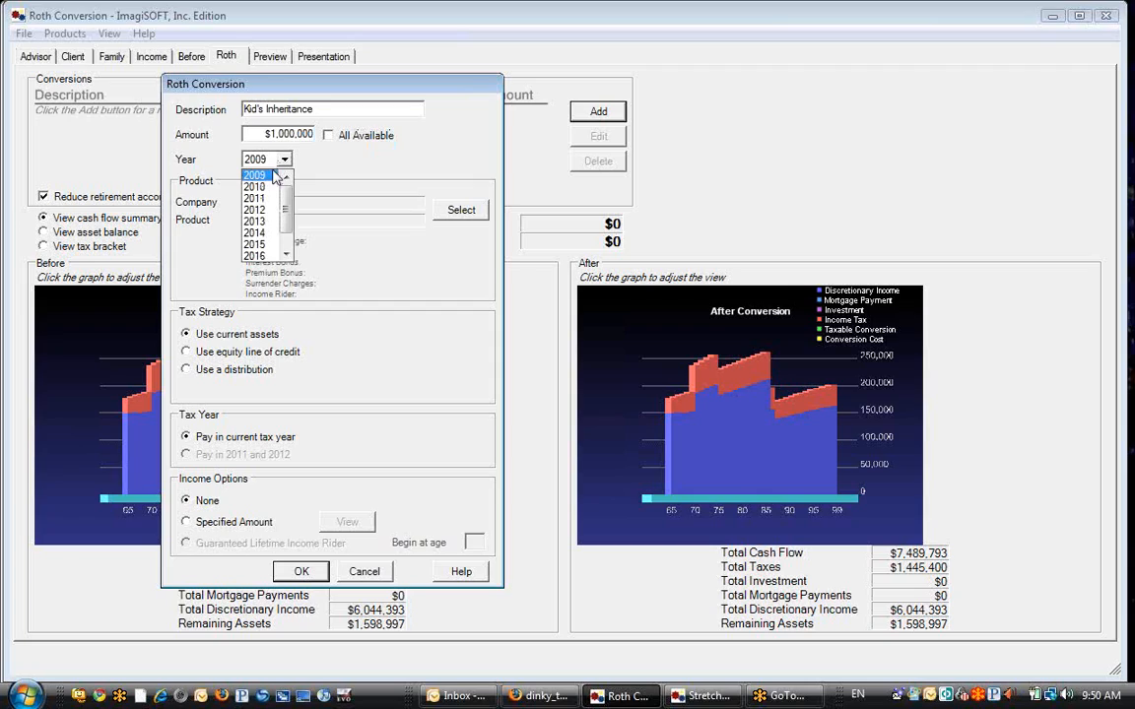
click(258, 186)
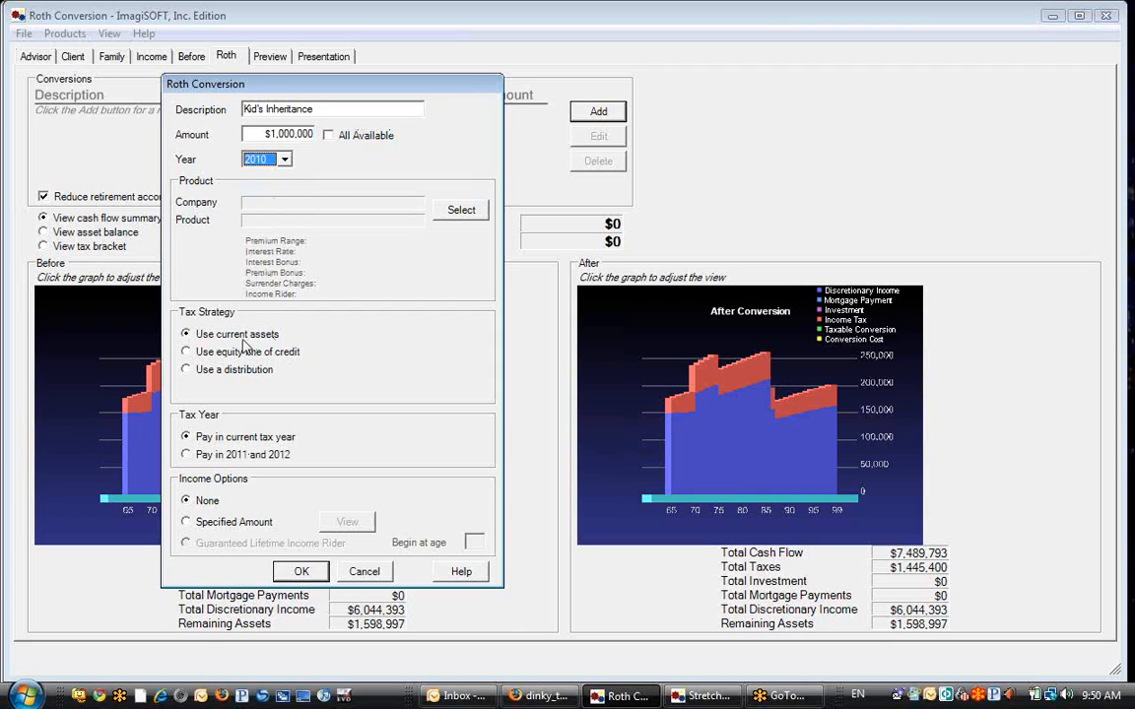
Review the product list and choose Hypothetical Fund 4% as the conversion's product
click(463, 211)
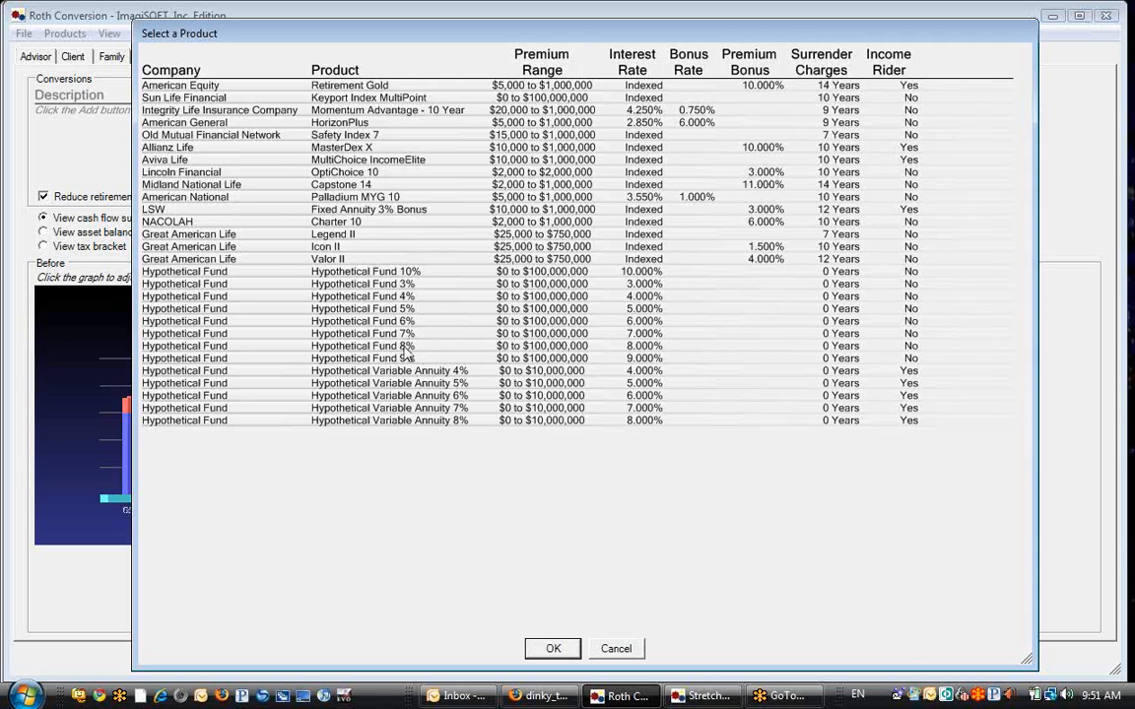
click(405, 347)
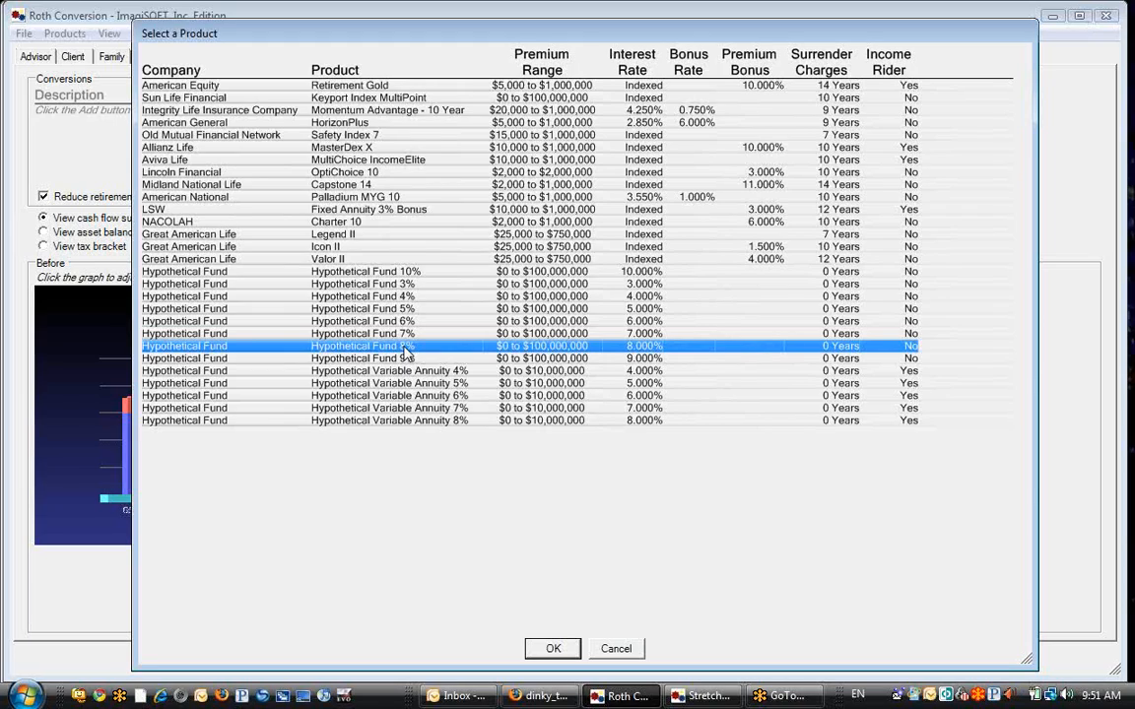
click(381, 297)
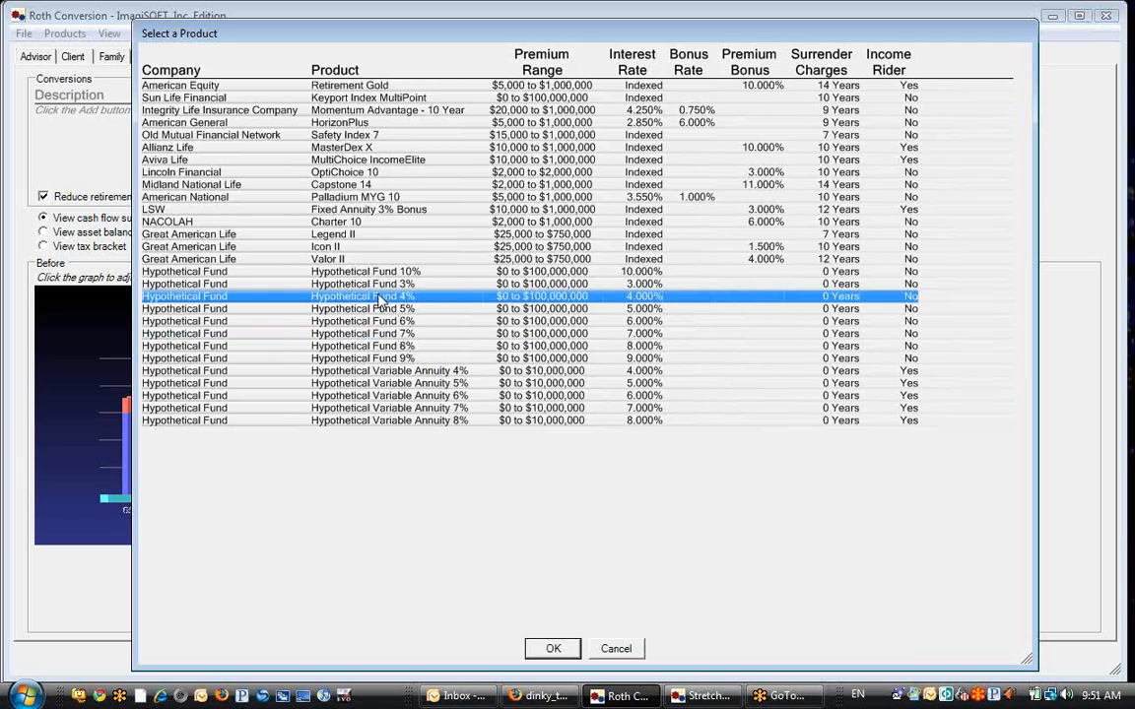
click(551, 649)
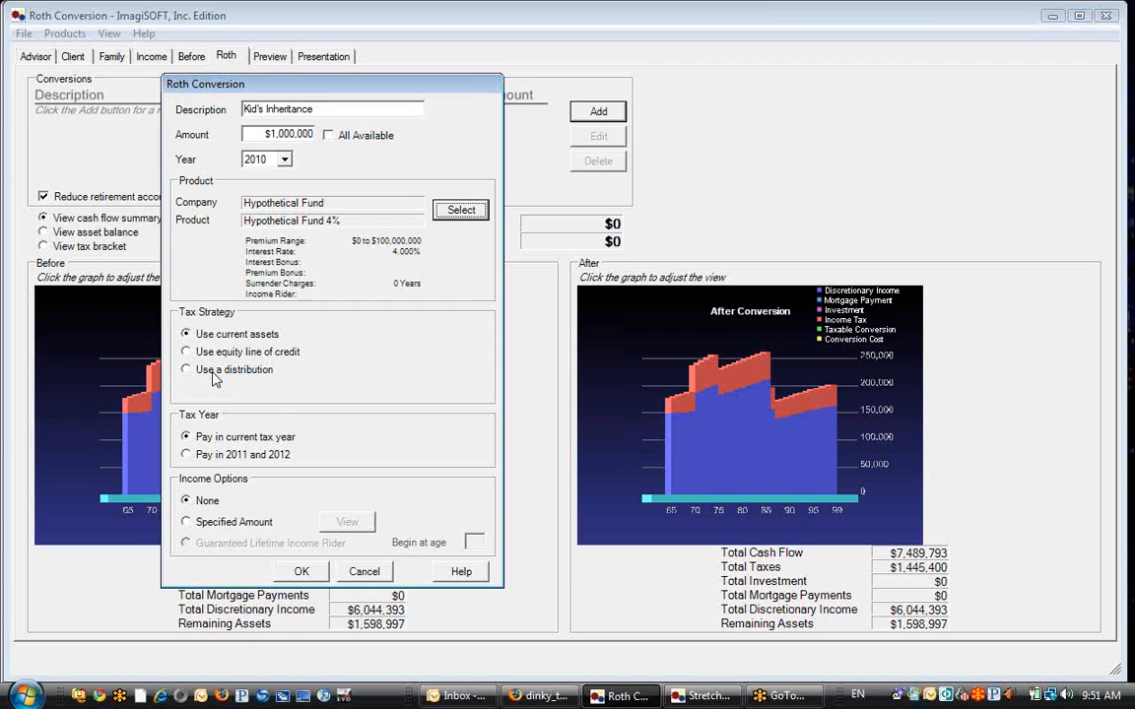
Try the distribution and equity line tax strategies, settle on using current assets, and set the tax payment to 2011 and 2012
click(214, 377)
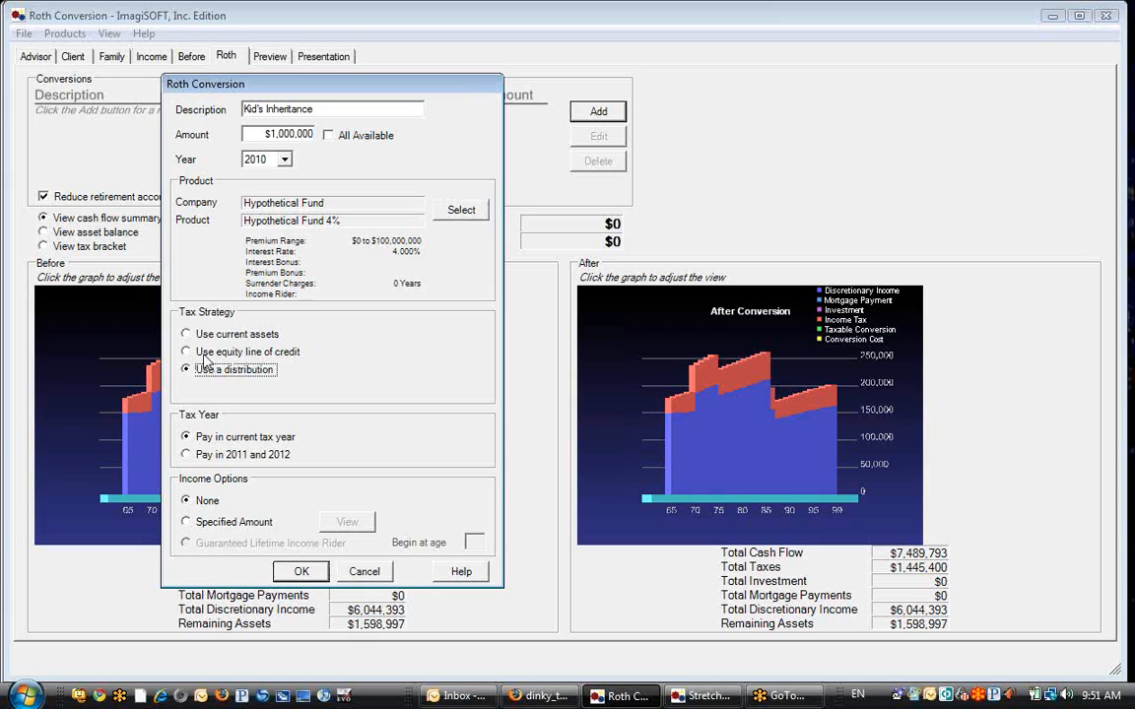
click(205, 353)
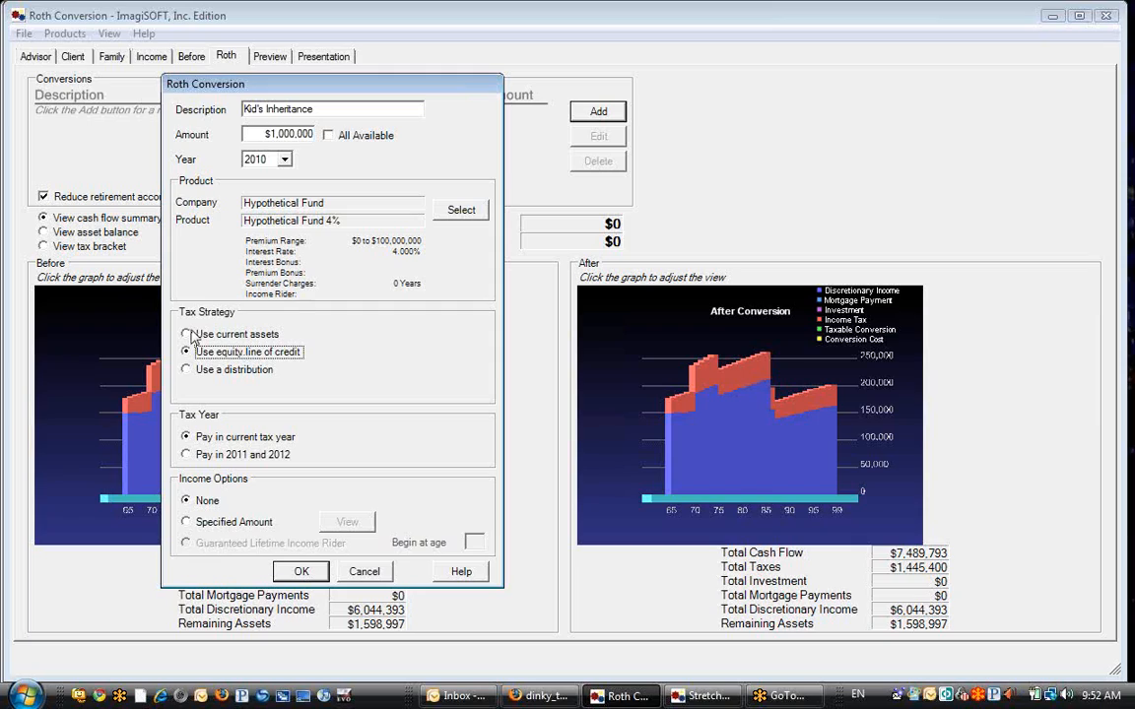
click(228, 335)
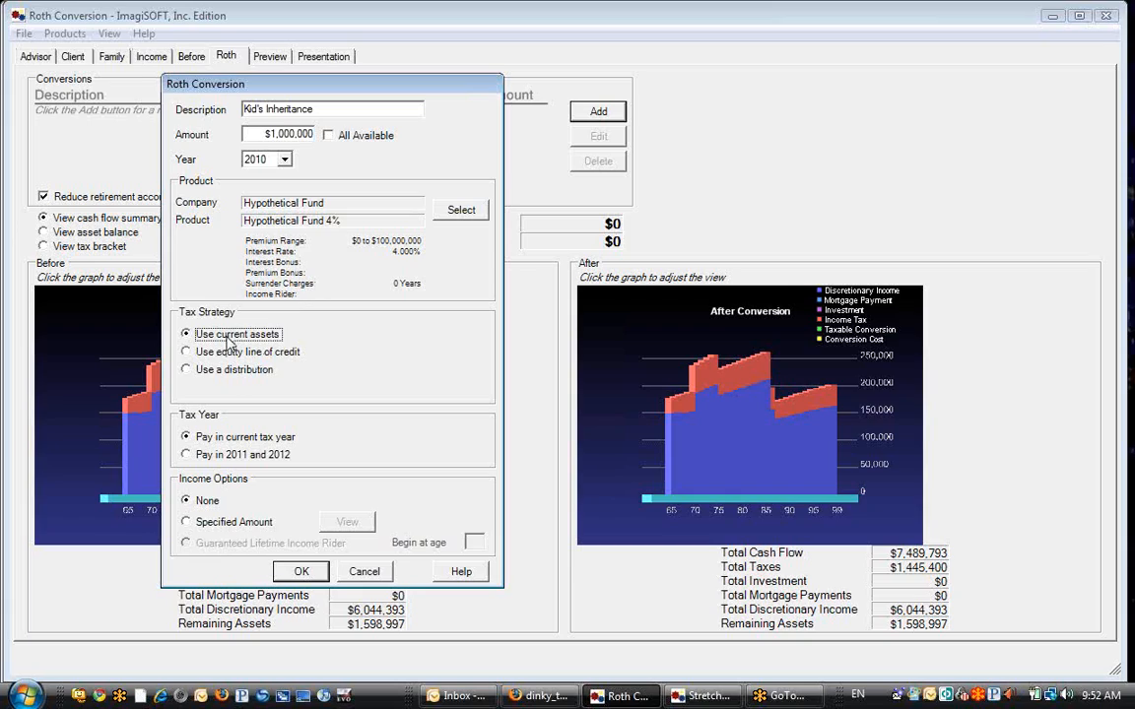
click(221, 454)
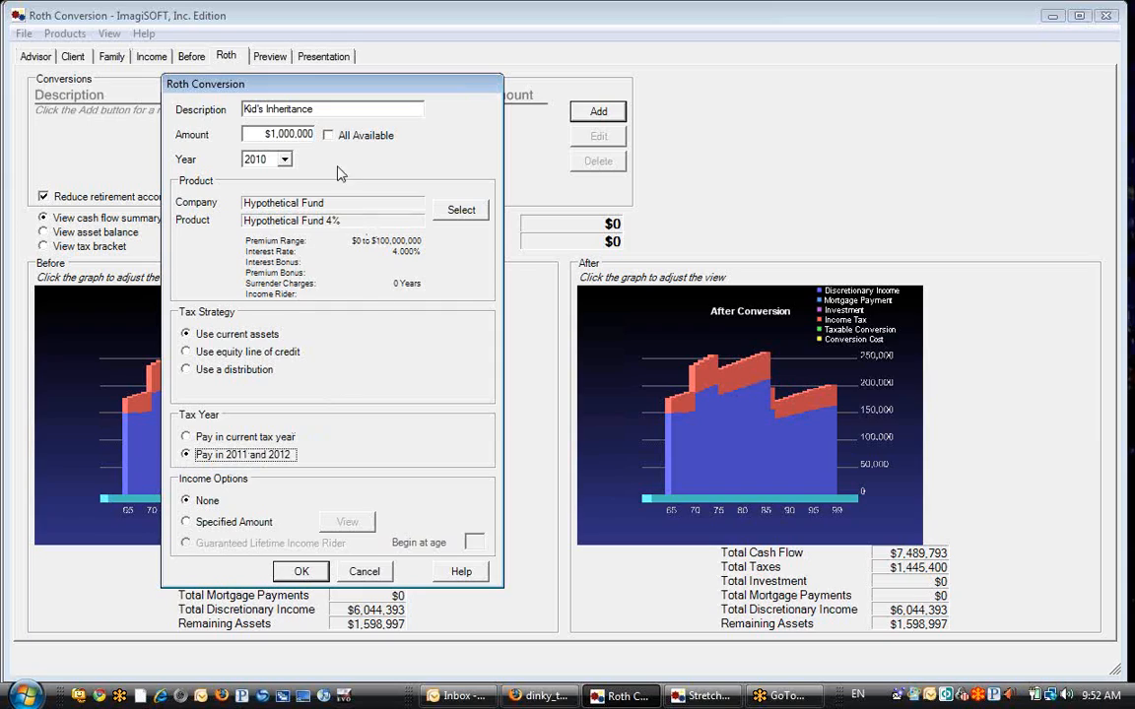
Try the specified amount income option, view its annual withdrawal schedule, cancel it, and set the income option back to None
click(314, 134)
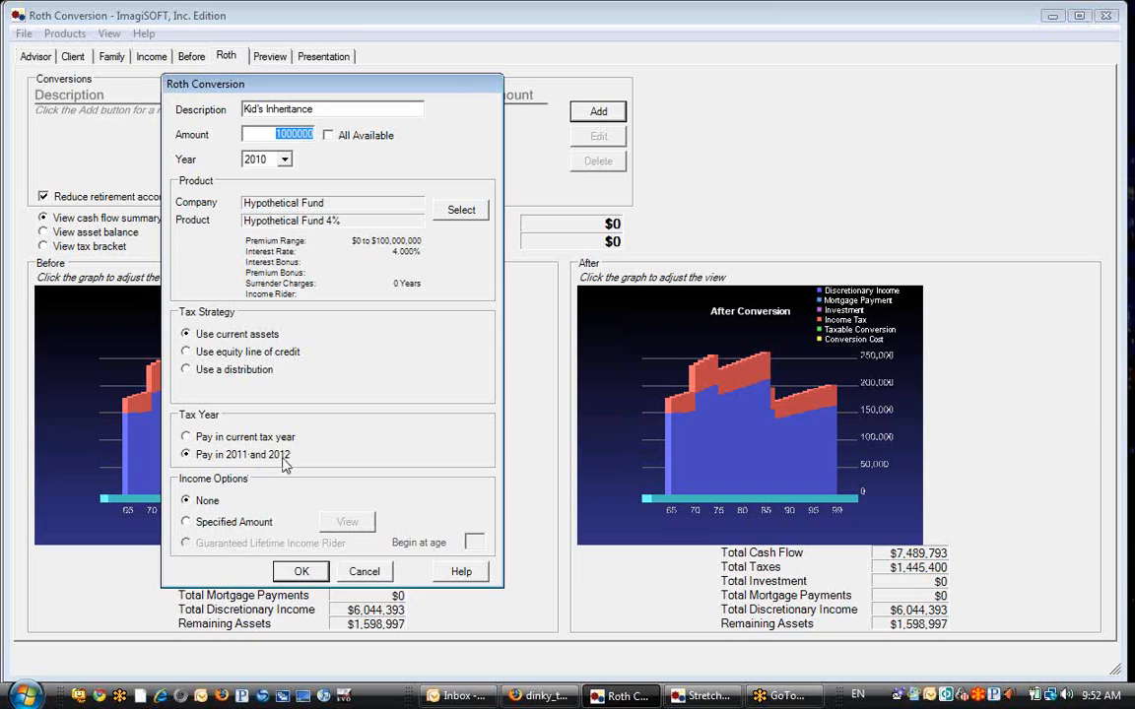
click(188, 523)
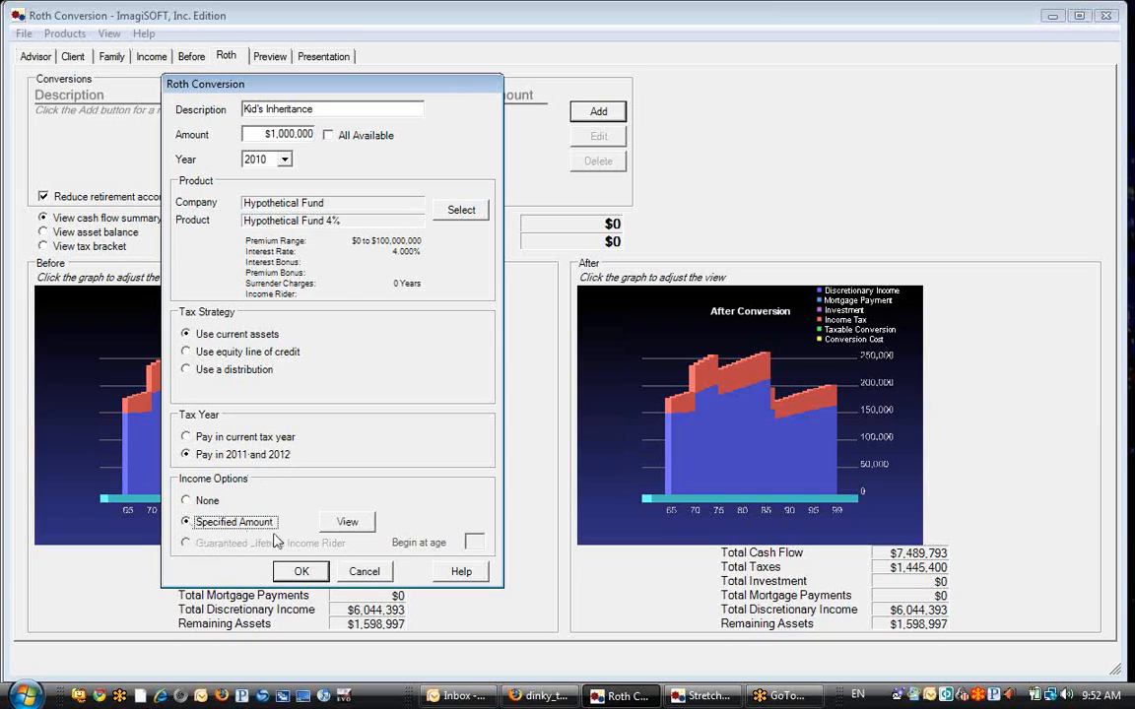
click(349, 524)
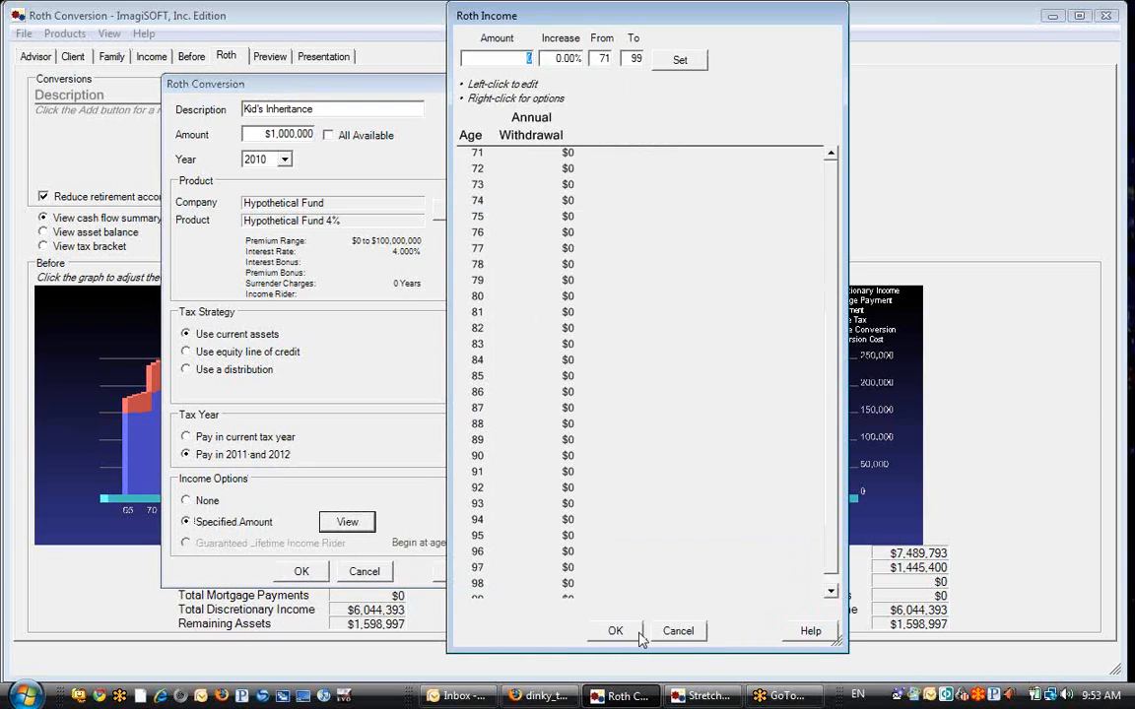
click(680, 631)
click(193, 500)
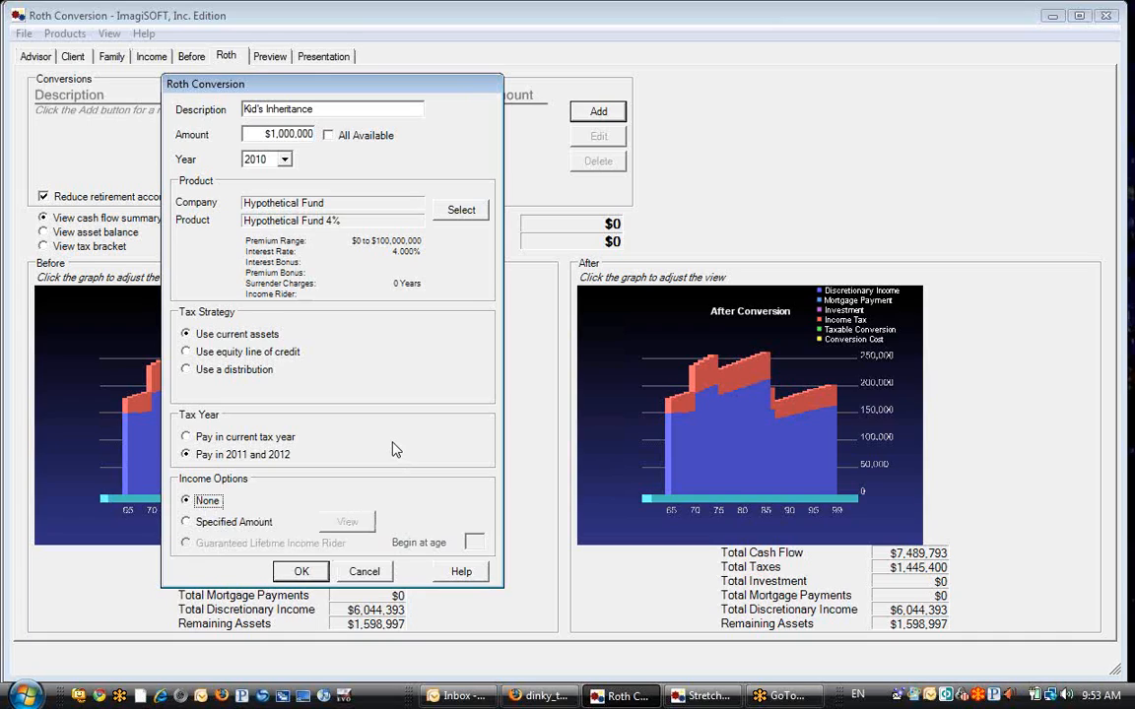
Save the Kid's Inheritance conversion and compare its total cost with the Roth tax liability in the example PDF
click(535, 701)
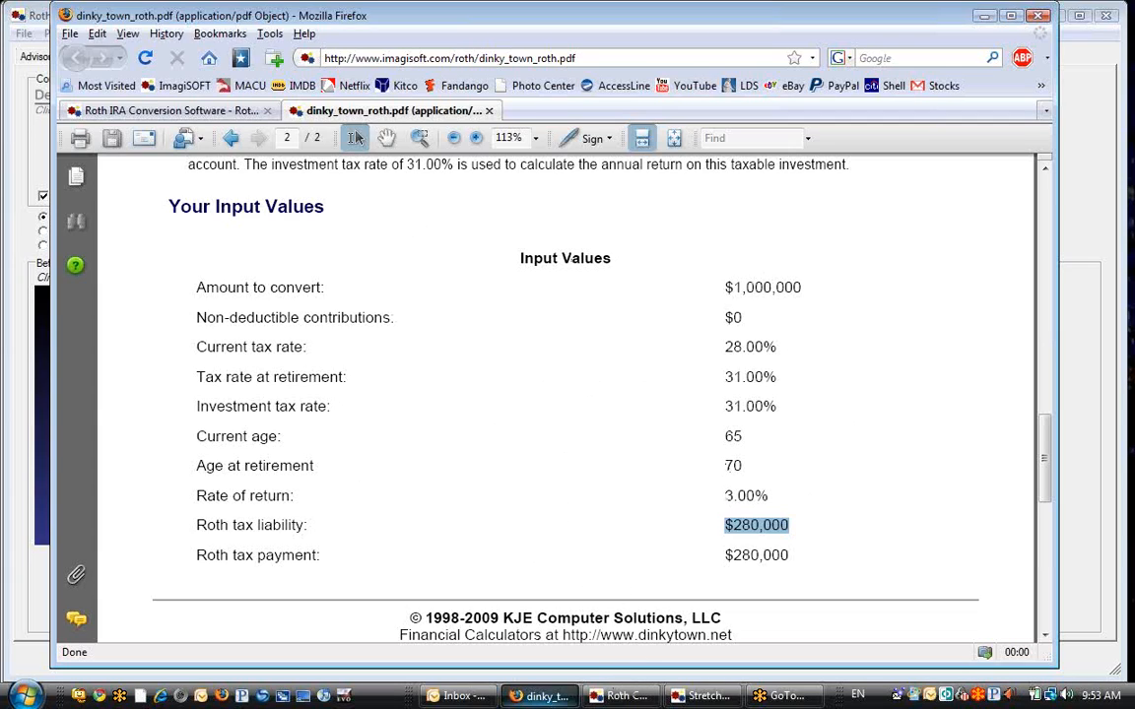
click(621, 696)
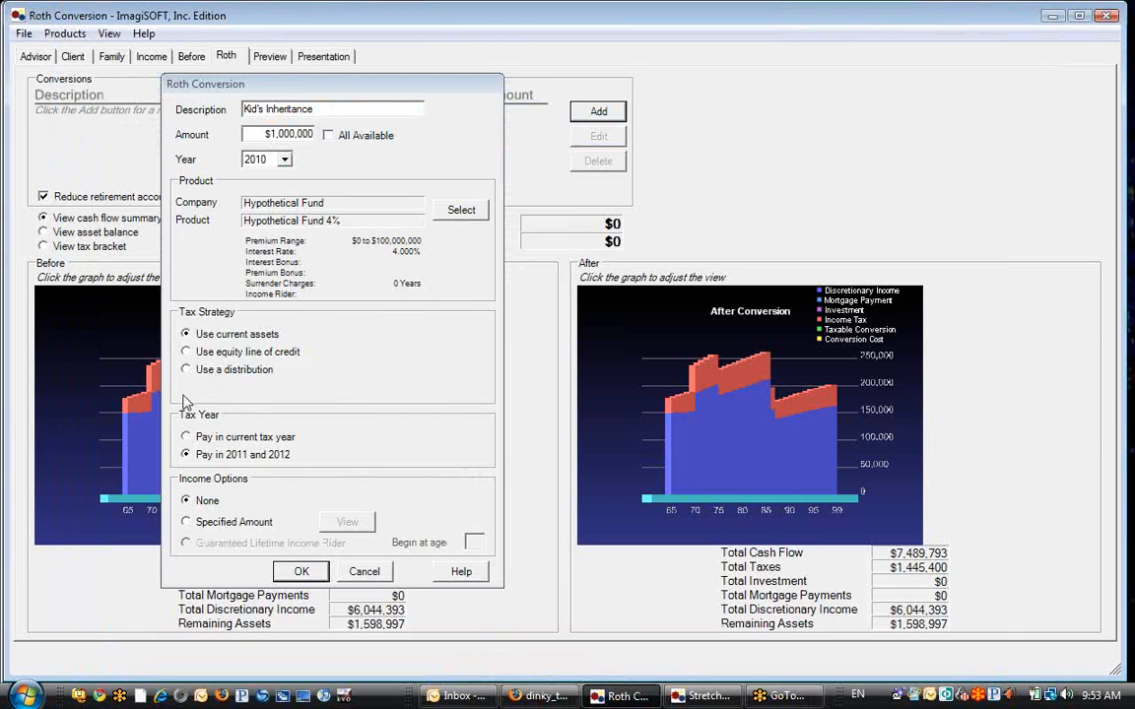
click(302, 571)
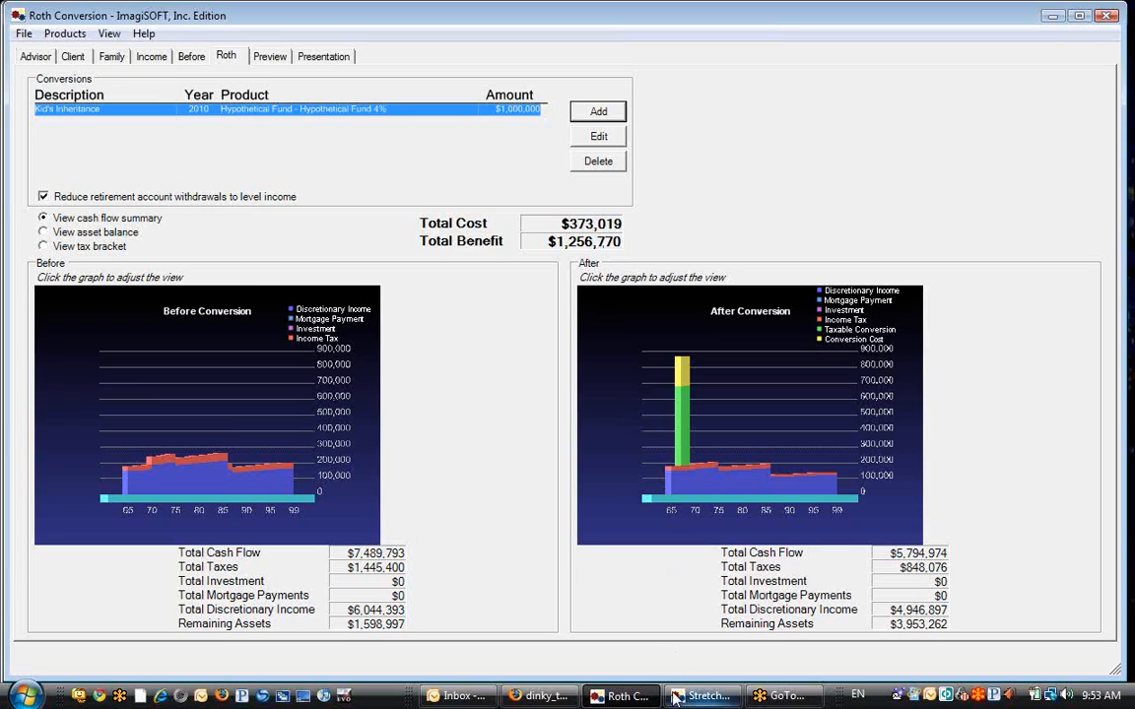
click(555, 697)
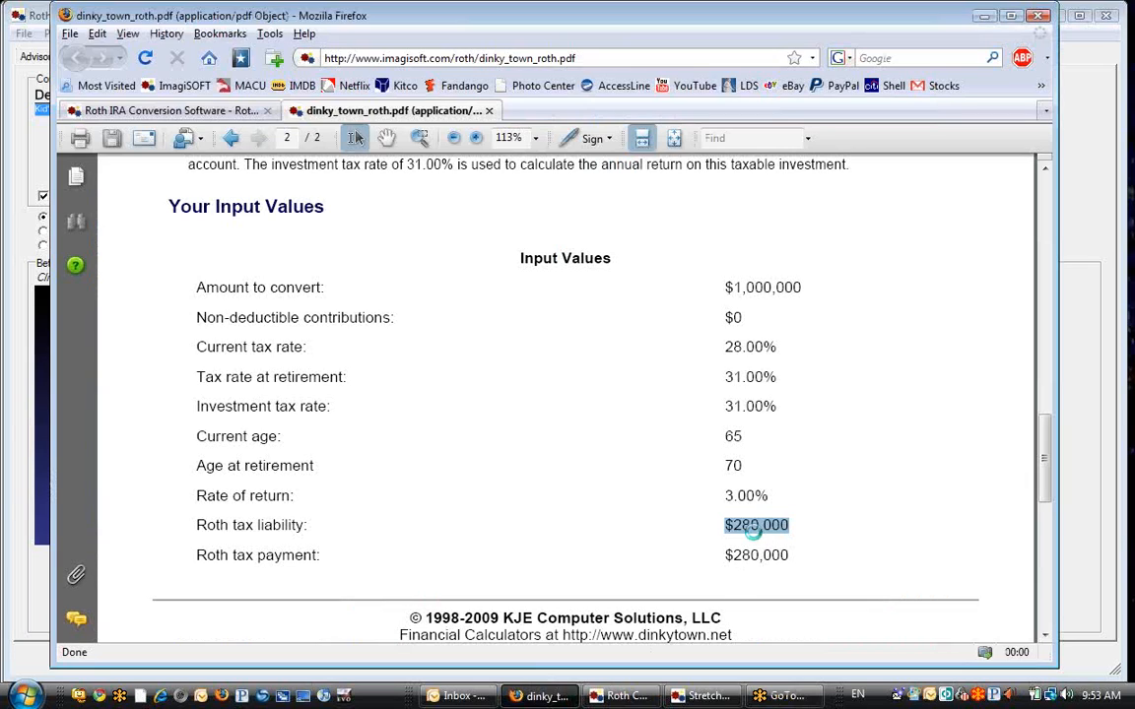
click(983, 18)
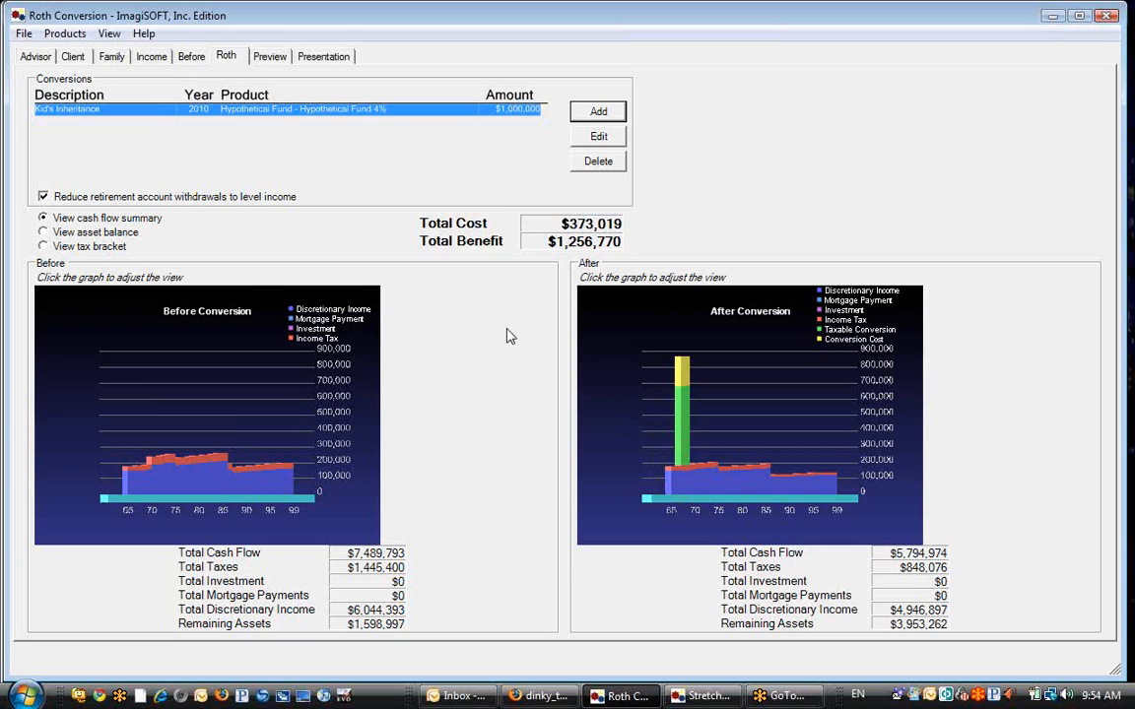
View the tax brackets before and after conversion and compare the years 2010, 2011 and 2013
click(44, 246)
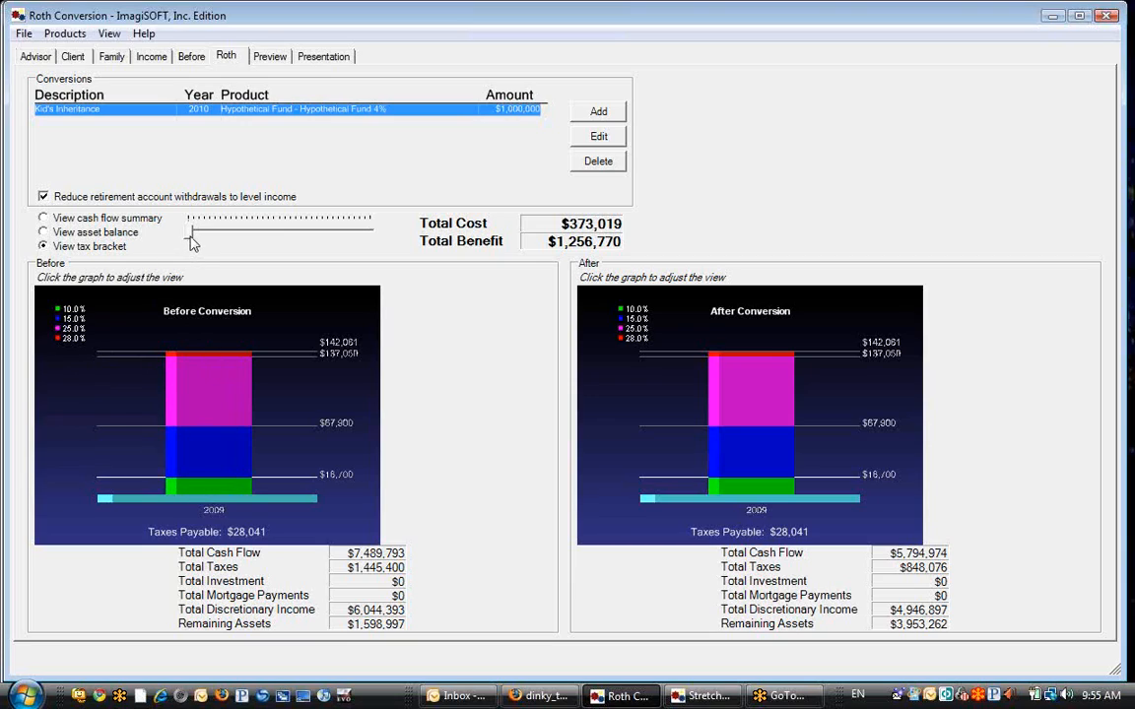
drag(190, 232, 195, 229)
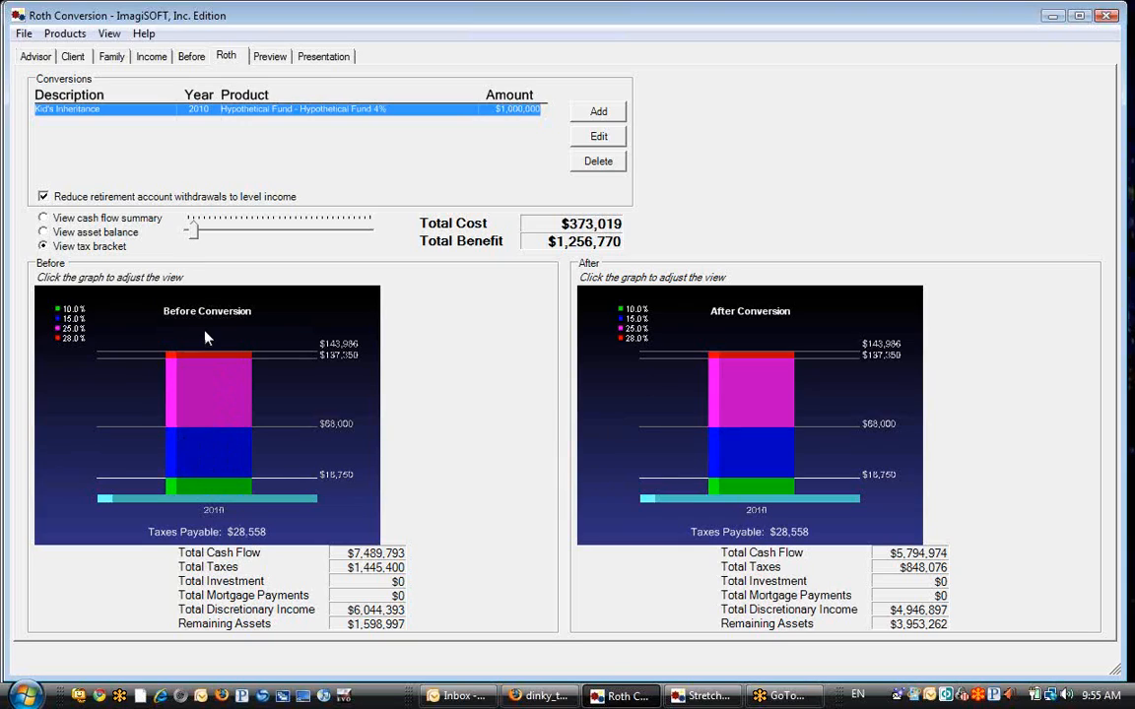
drag(194, 236, 200, 242)
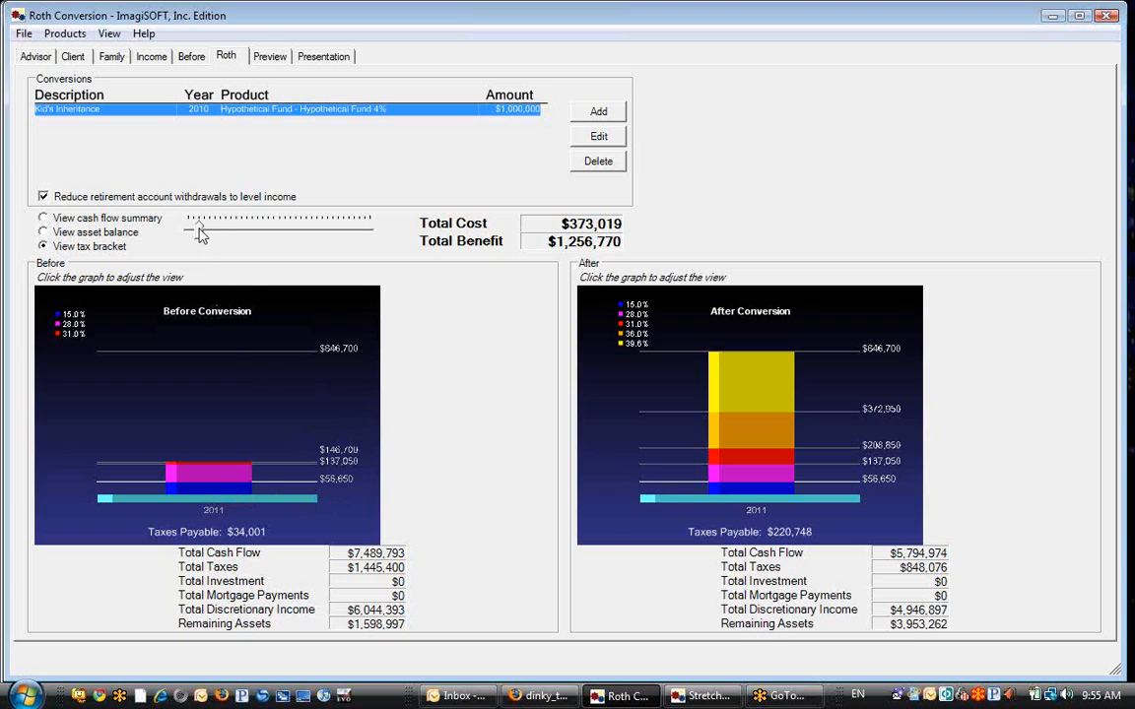
drag(197, 233, 192, 231)
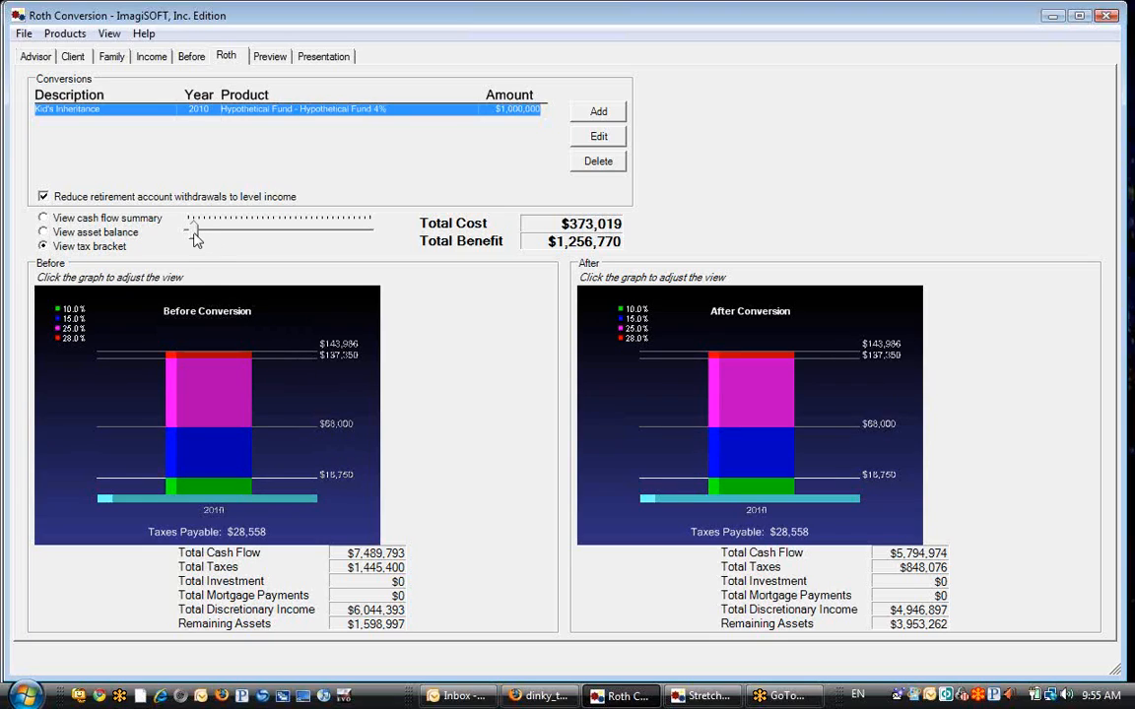
drag(193, 233, 198, 231)
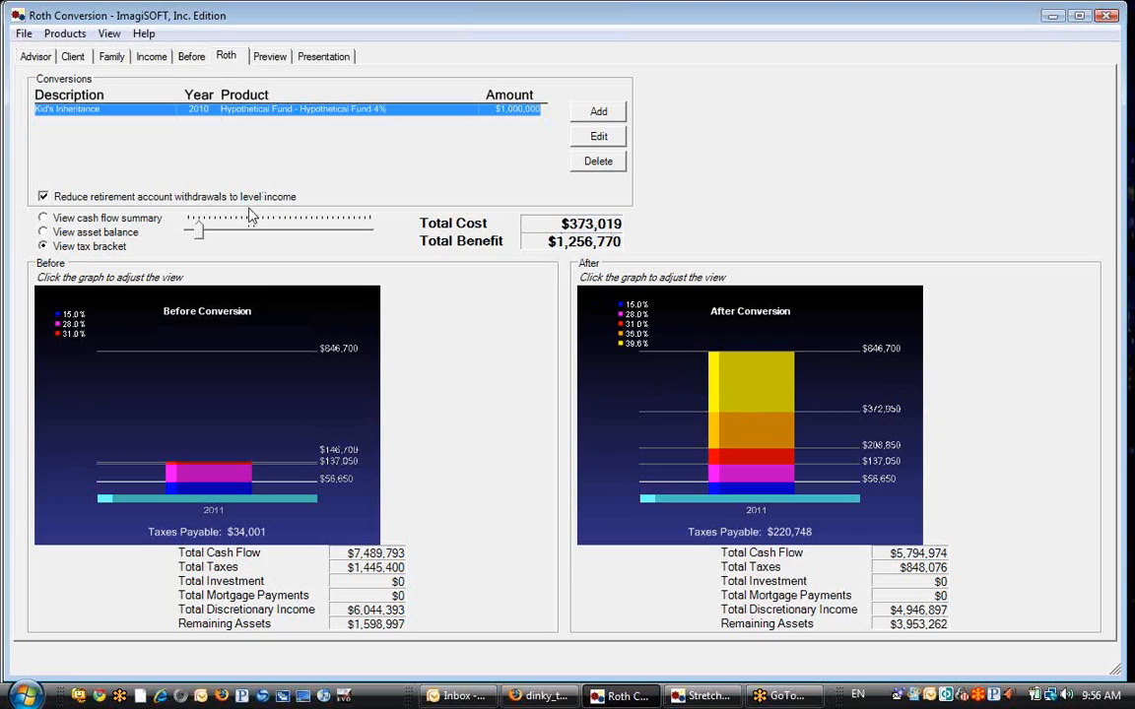
drag(198, 229, 210, 230)
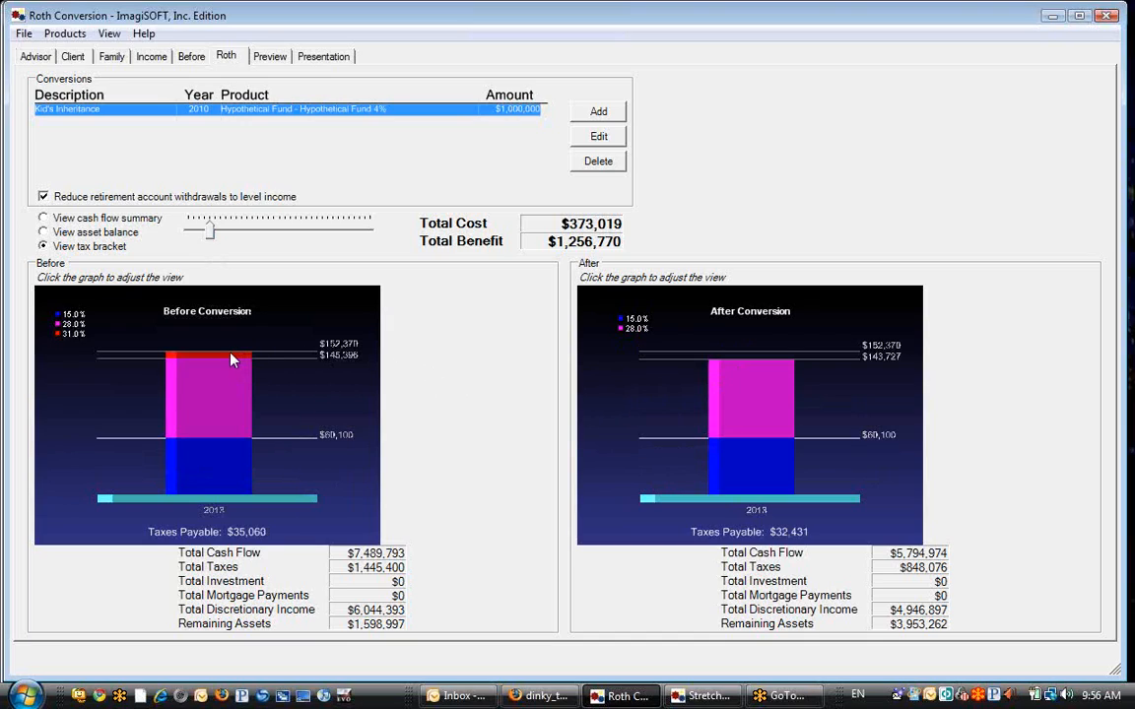
Check the savings and CD account values among the pre-conversion assets, and return to the Roth comparison
click(190, 60)
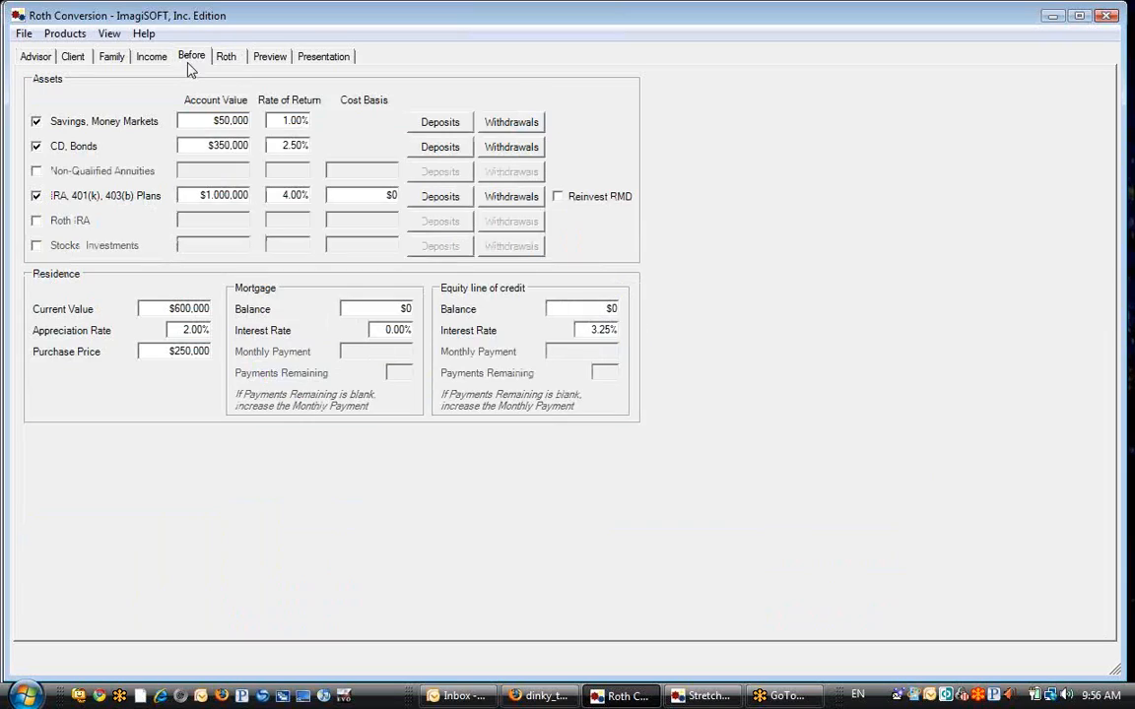
click(208, 120)
click(192, 144)
click(226, 56)
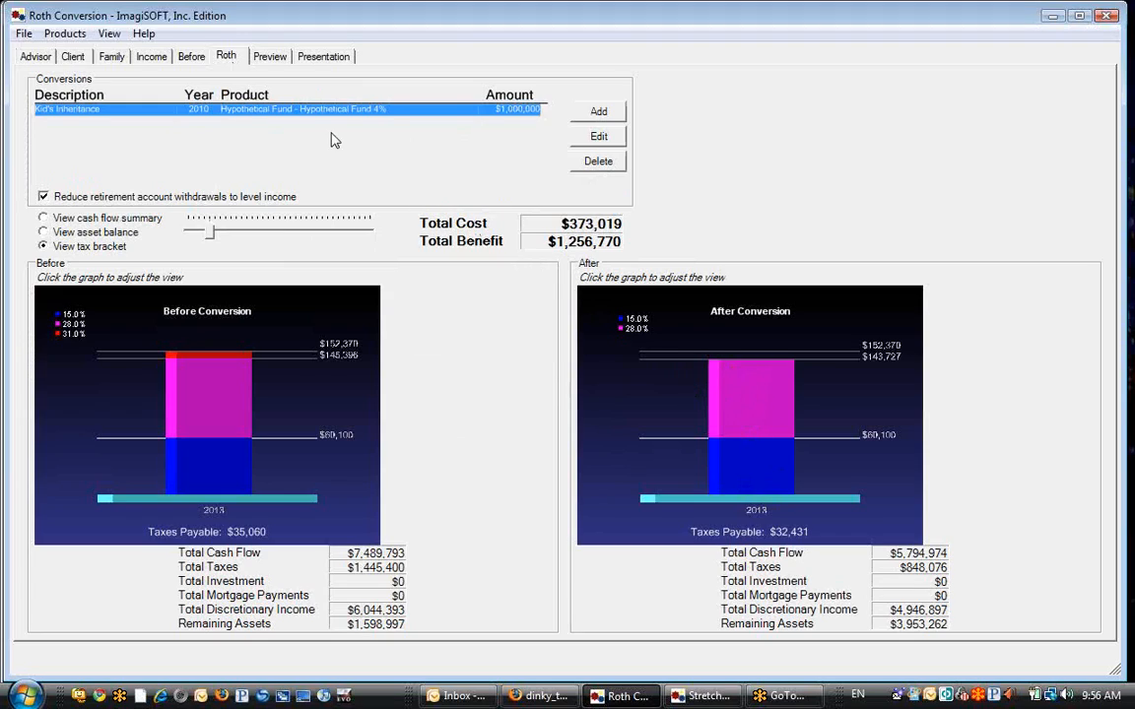
Edit the Kid's Inheritance conversion to pay the tax in the current tax year, checking the example PDF's tax liability before saving
click(598, 138)
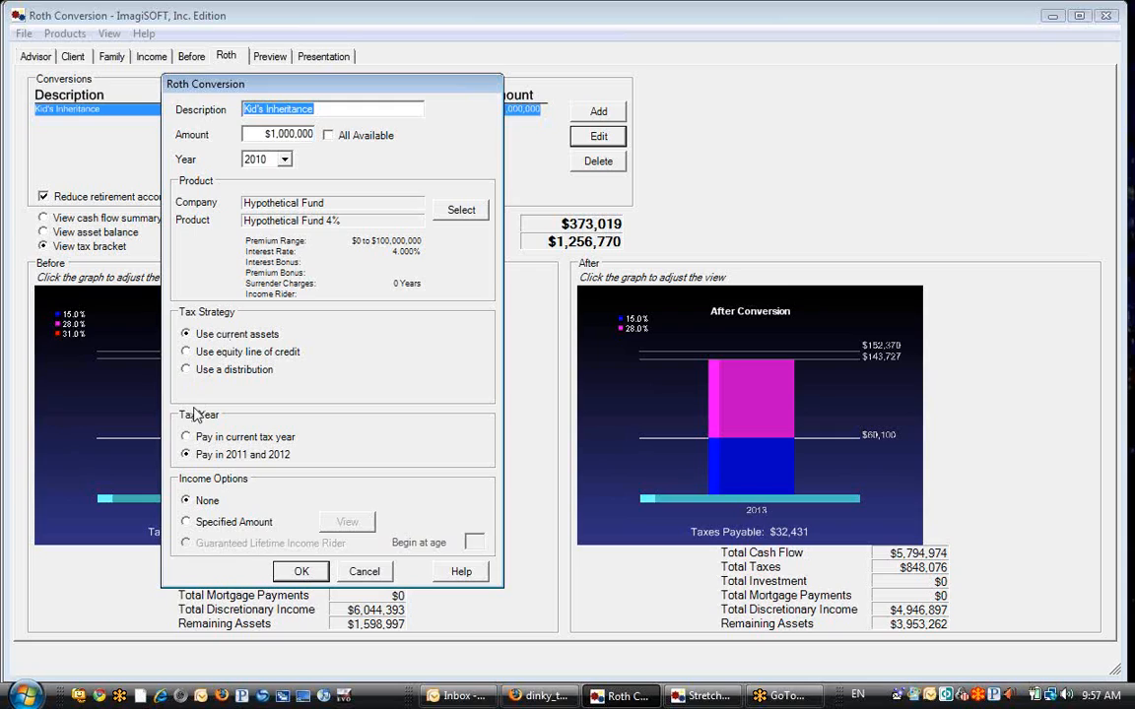
click(195, 438)
click(194, 439)
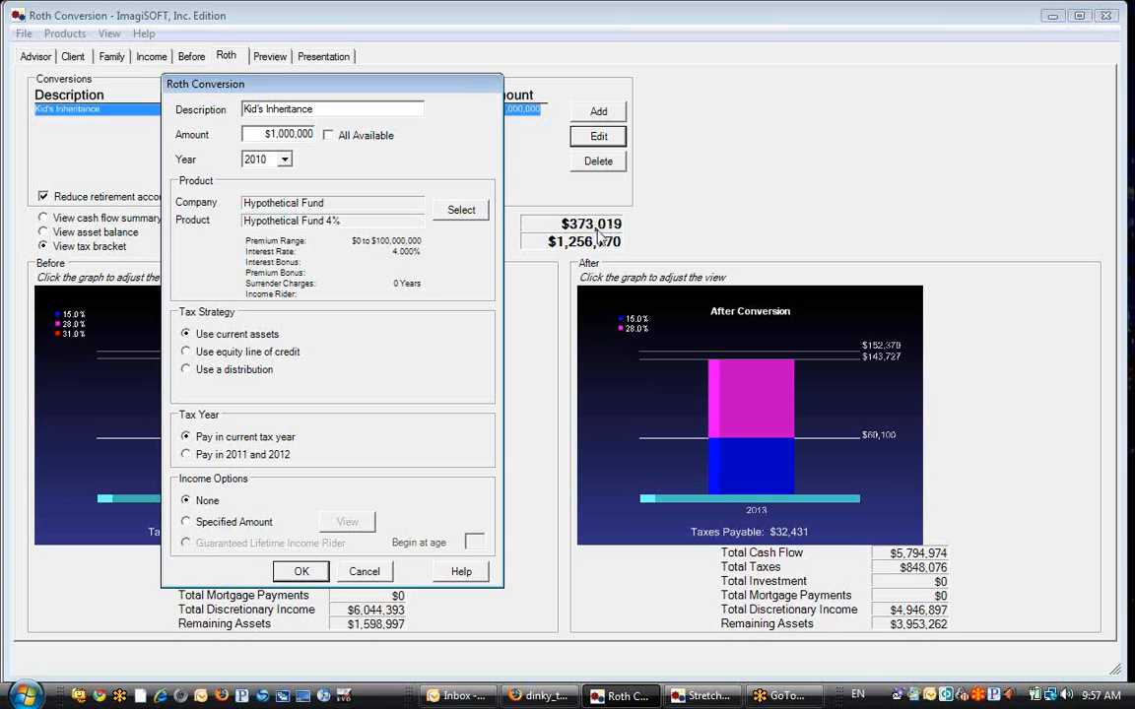
click(545, 698)
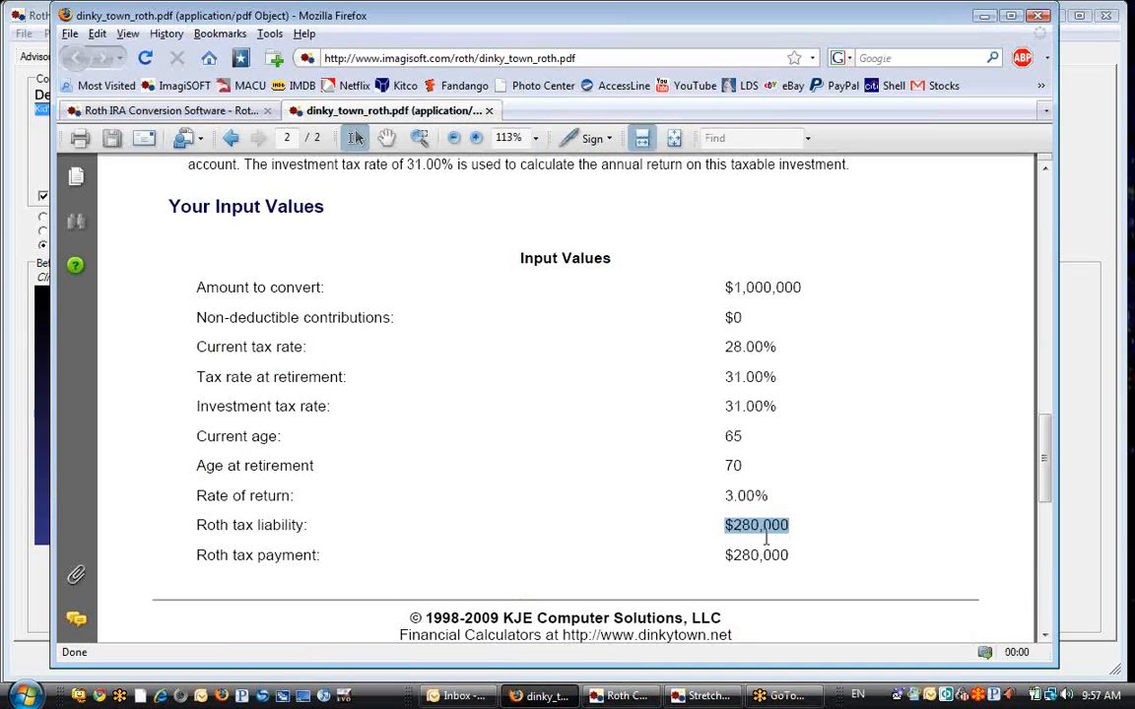
click(983, 15)
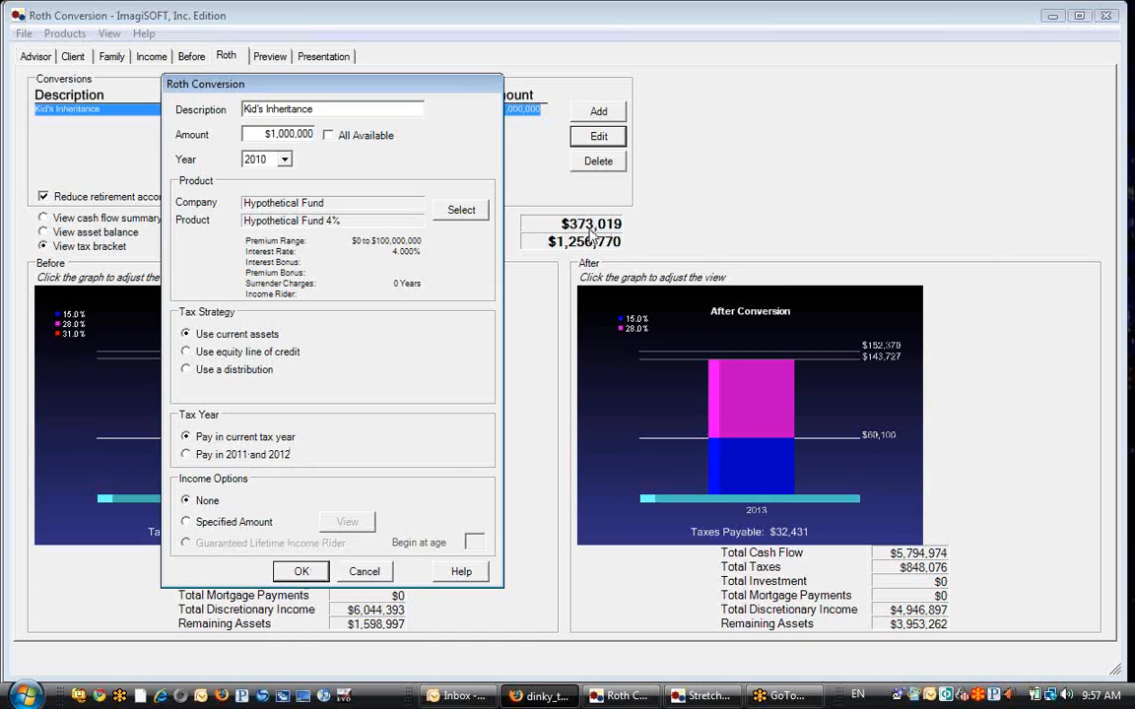
click(299, 570)
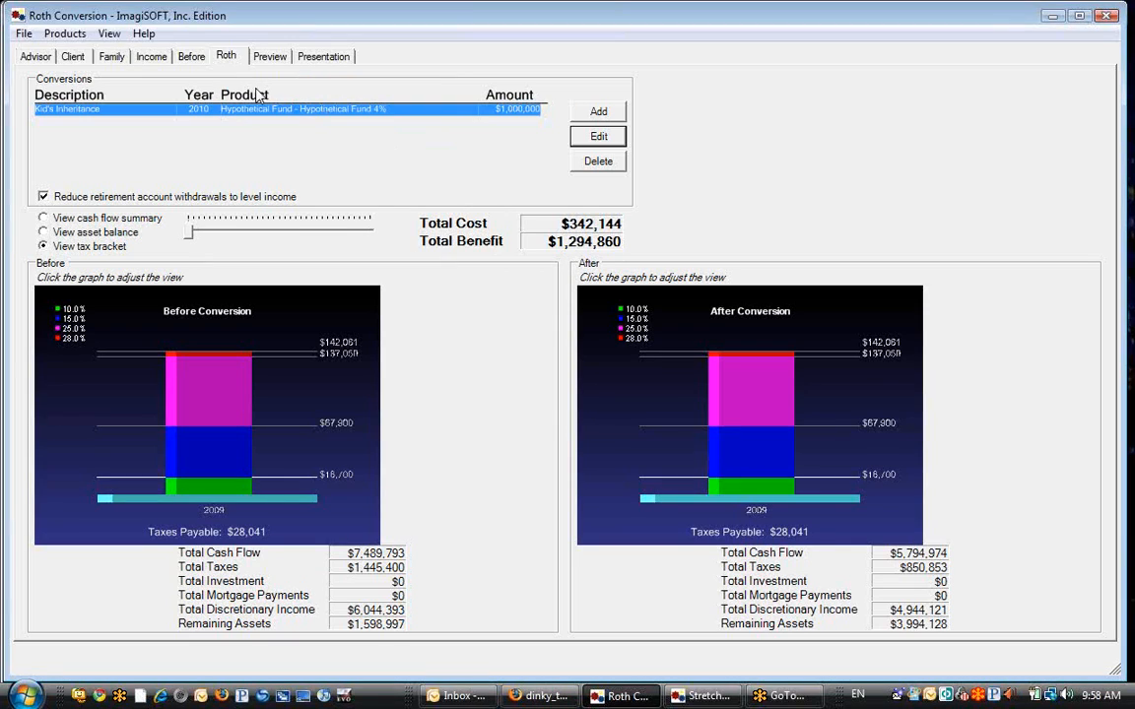
Review the pre-conversion assets again and change the before and after graphs to the cash flow summary and finally the asset balance
click(189, 59)
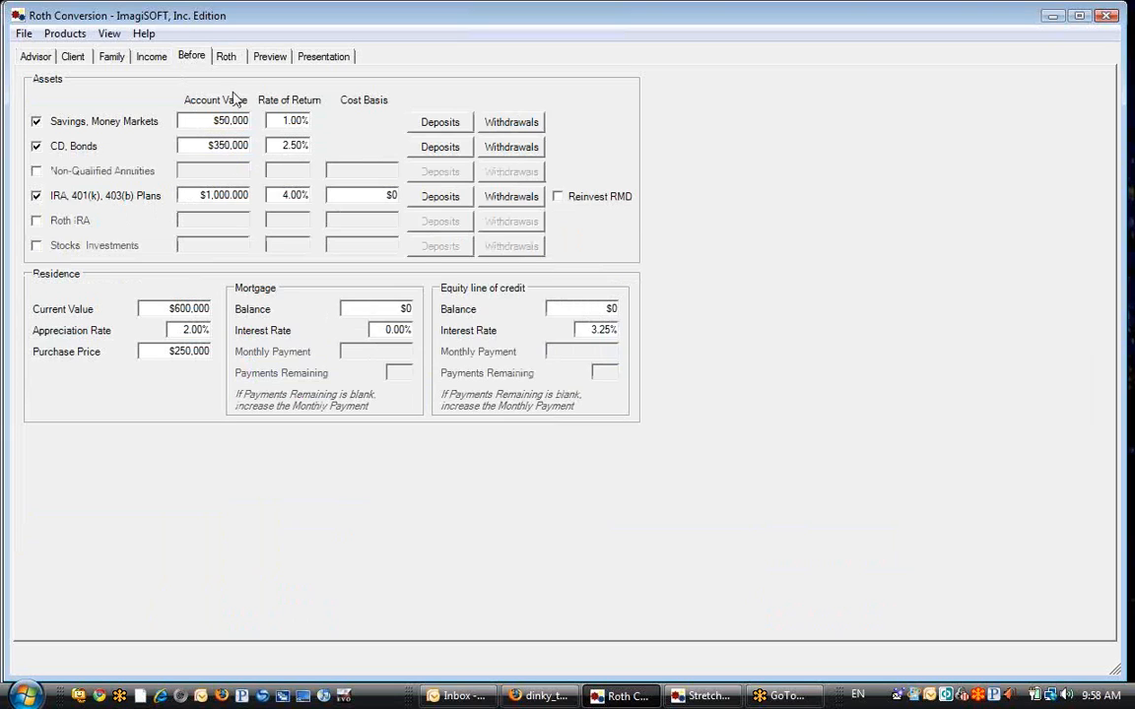
click(224, 59)
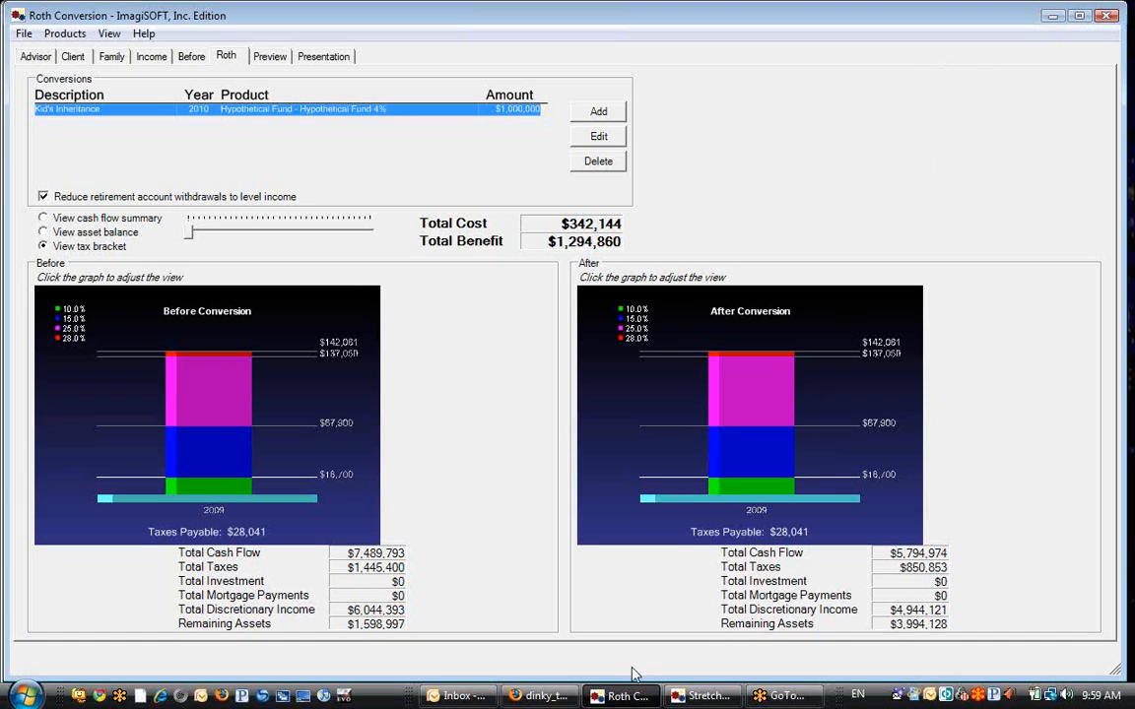
click(43, 218)
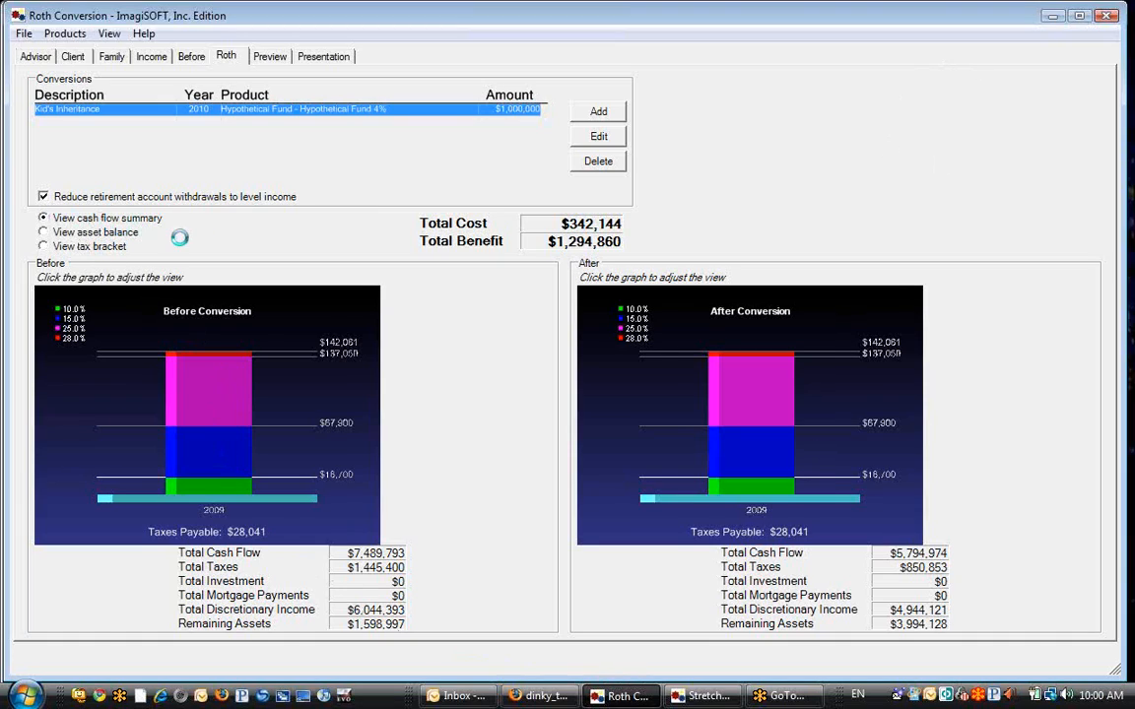
click(54, 231)
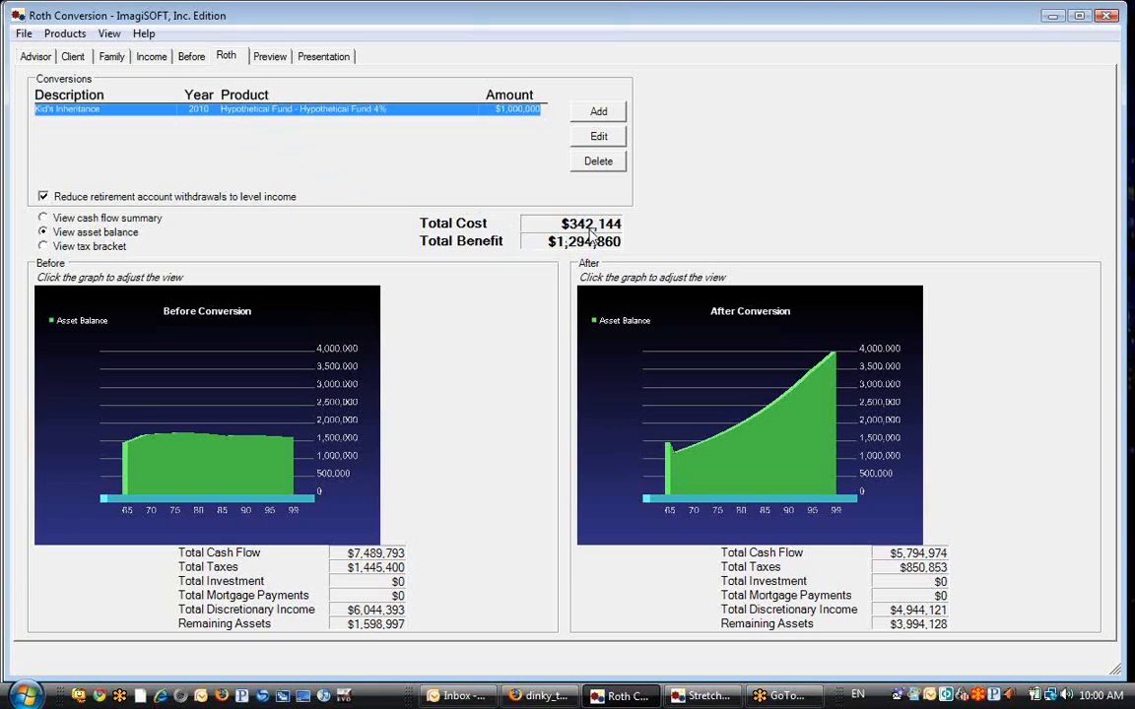
Point out the savings and CD account values available for paying the tax, and return to the asset balance graphs
click(194, 57)
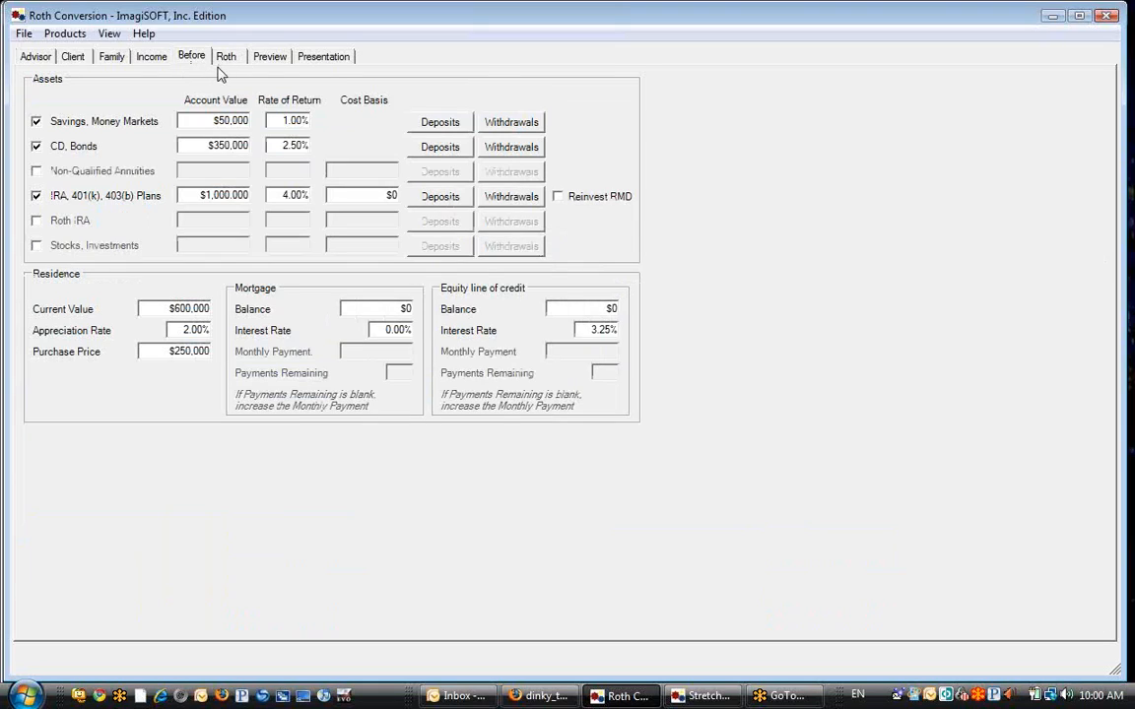
click(217, 122)
click(222, 146)
click(222, 56)
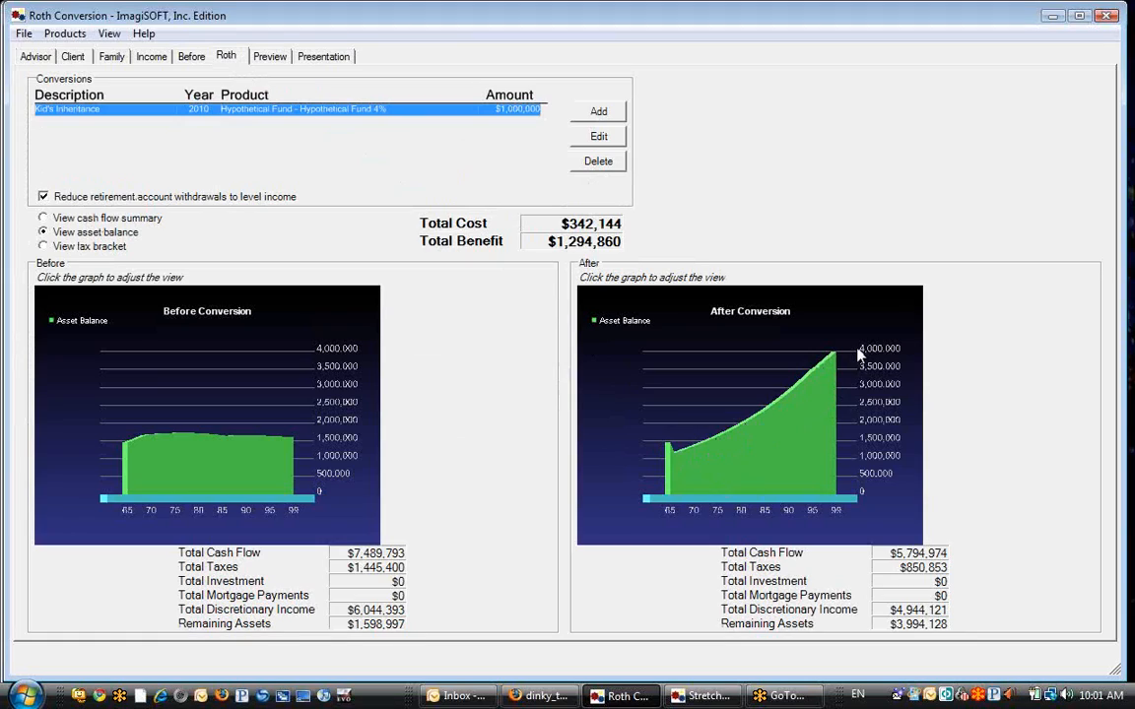
Preview the client report and look through its cover and disclosure pages
click(273, 58)
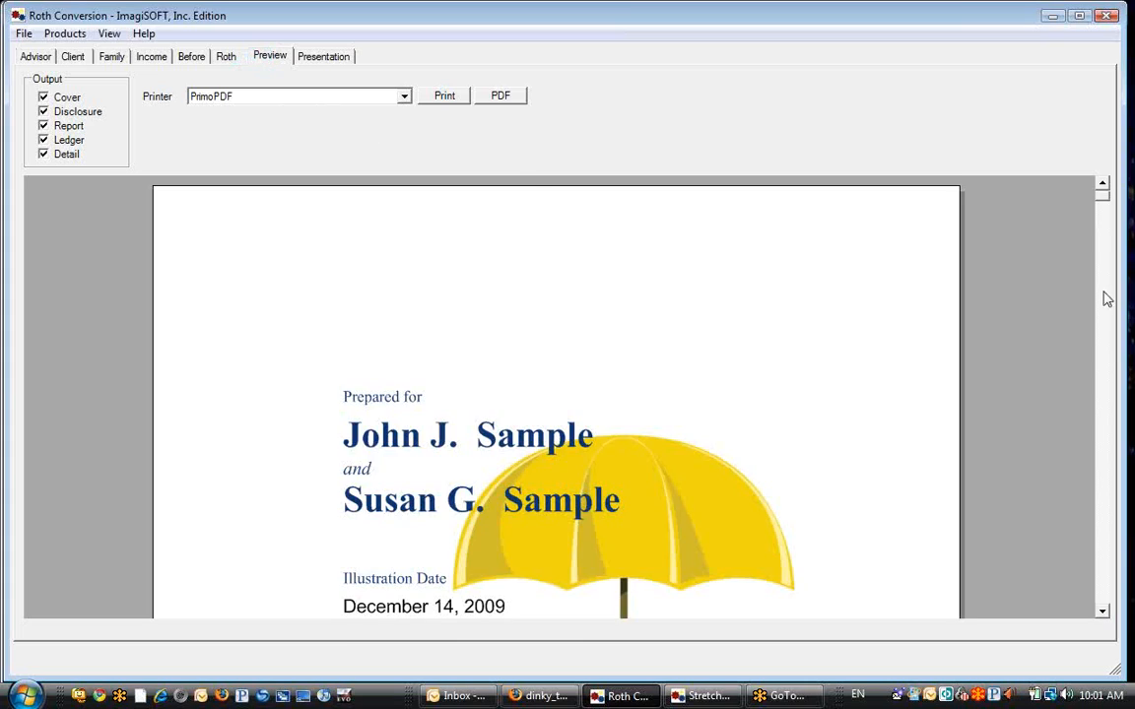
click(1100, 206)
click(1100, 215)
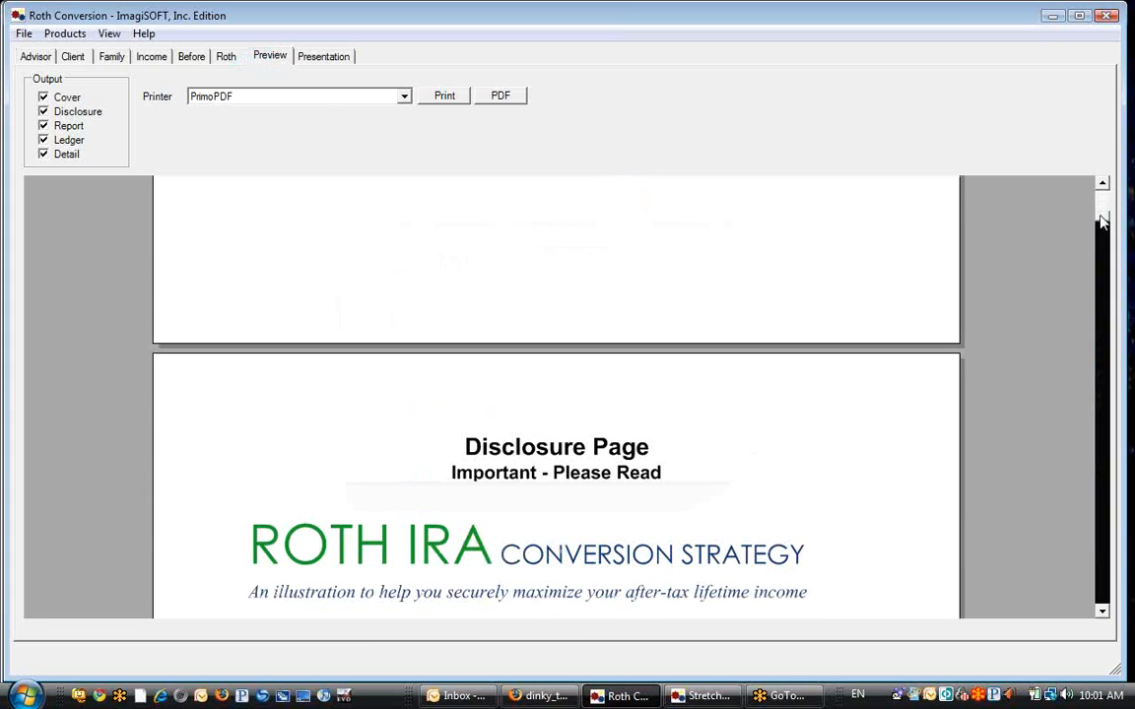
click(1102, 229)
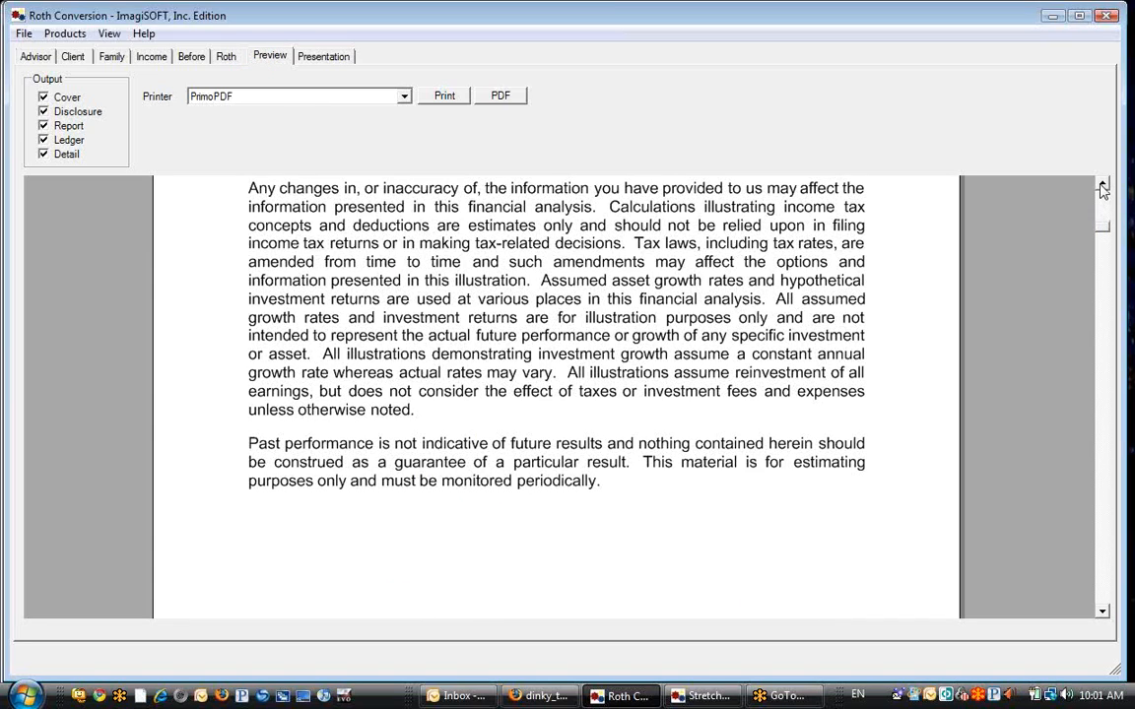
click(1102, 185)
click(1102, 187)
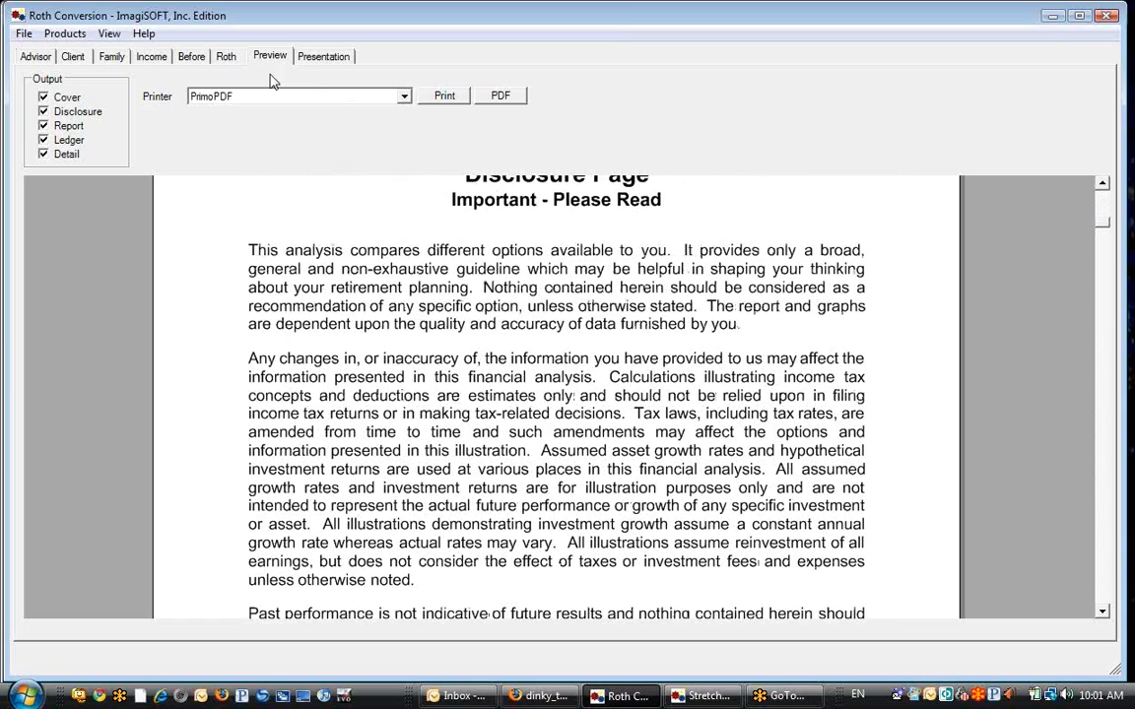
Enter ABC Investors as the broker/dealer name in the advisor information and preview the report's cover page again
click(34, 57)
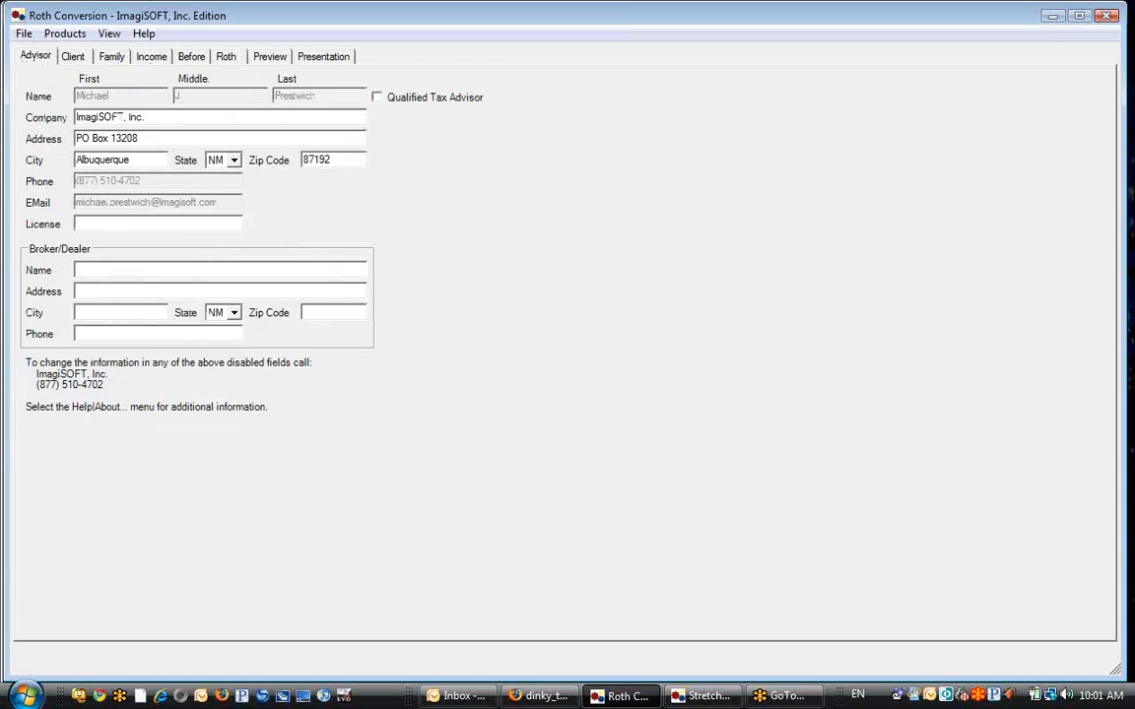
click(103, 264)
click(103, 268)
text(ABC Investors)
click(264, 59)
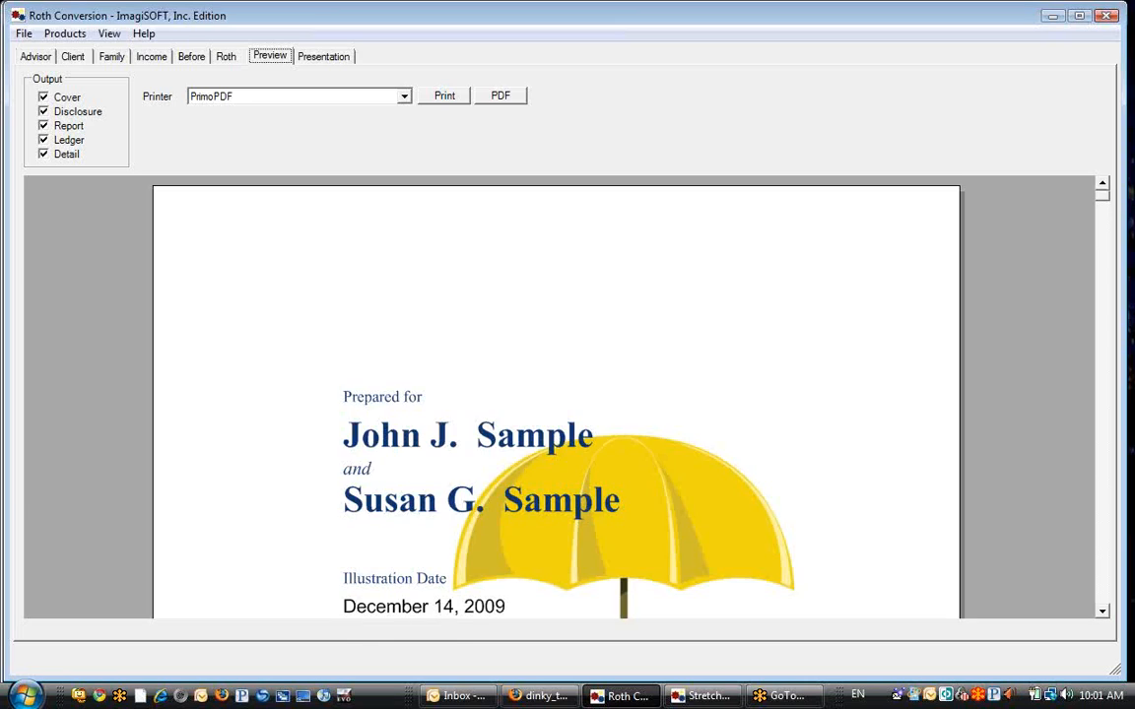
scroll(1103, 228, down, 10)
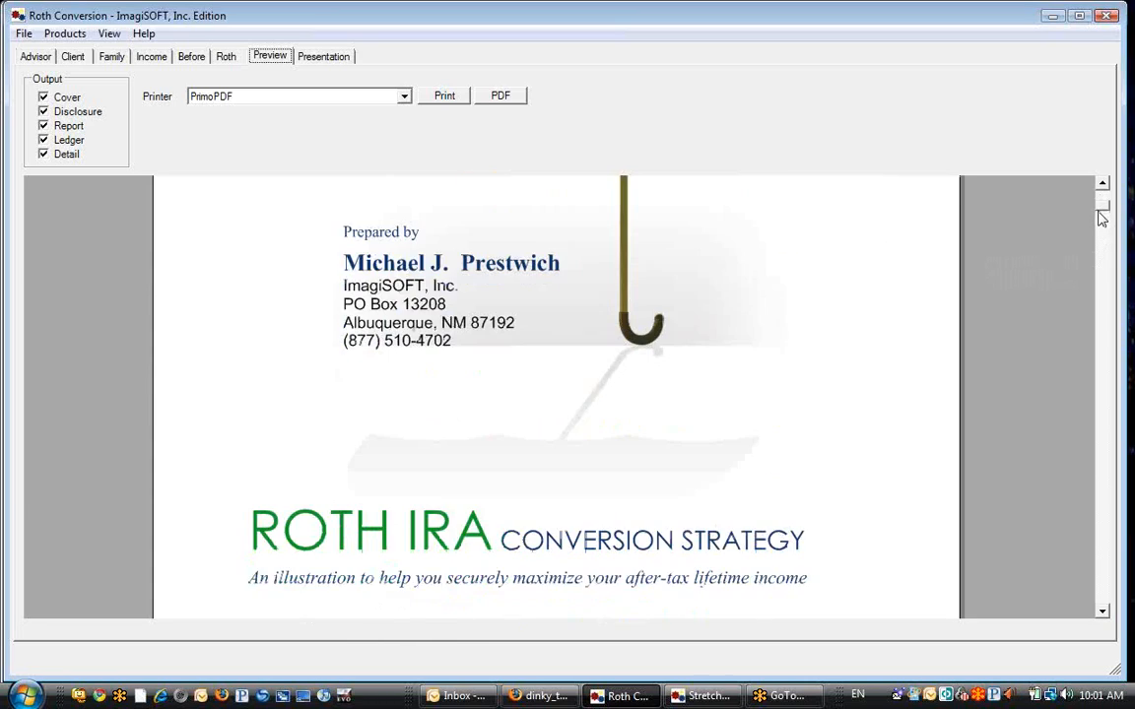
Read the broker/dealer disclosure page of the report and continue to the page on benefiting from a Roth IRA conversion
drag(1101, 237, 1101, 245)
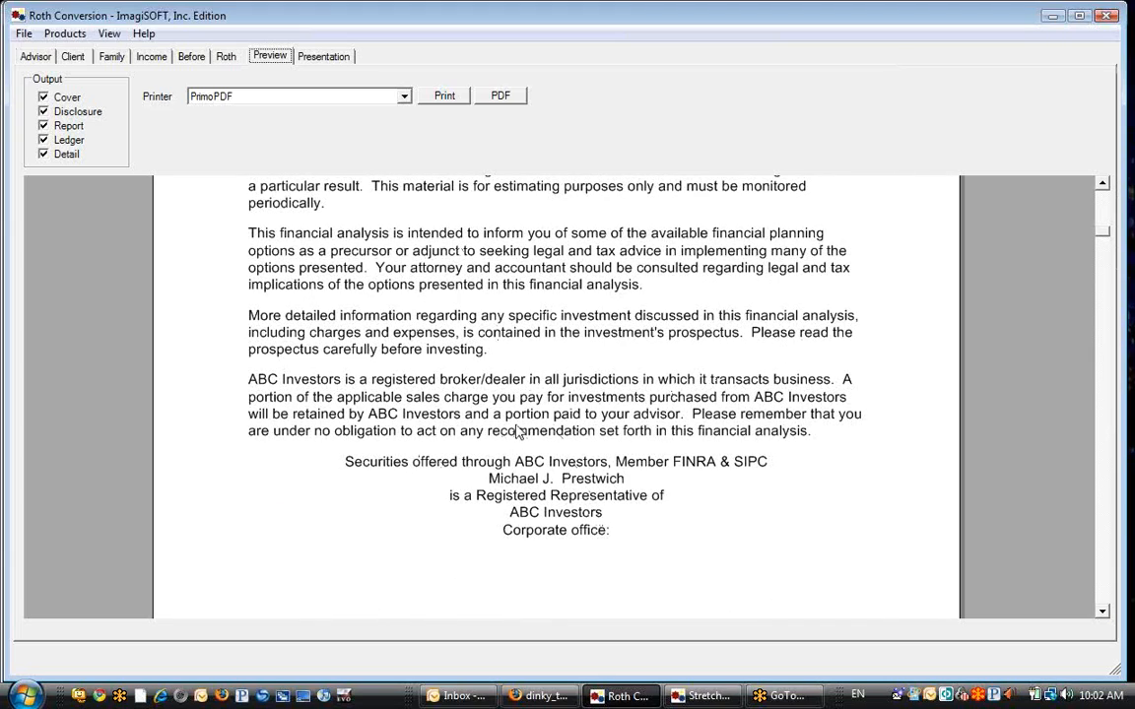
click(881, 25)
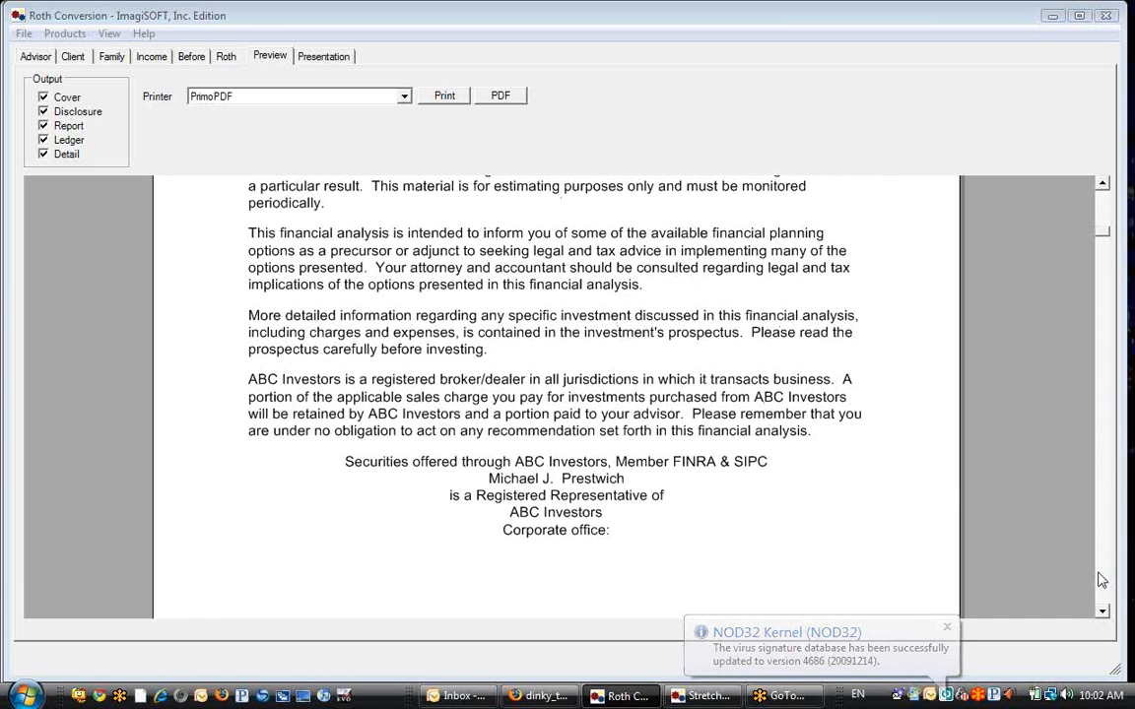
scroll(1101, 581, down, 5)
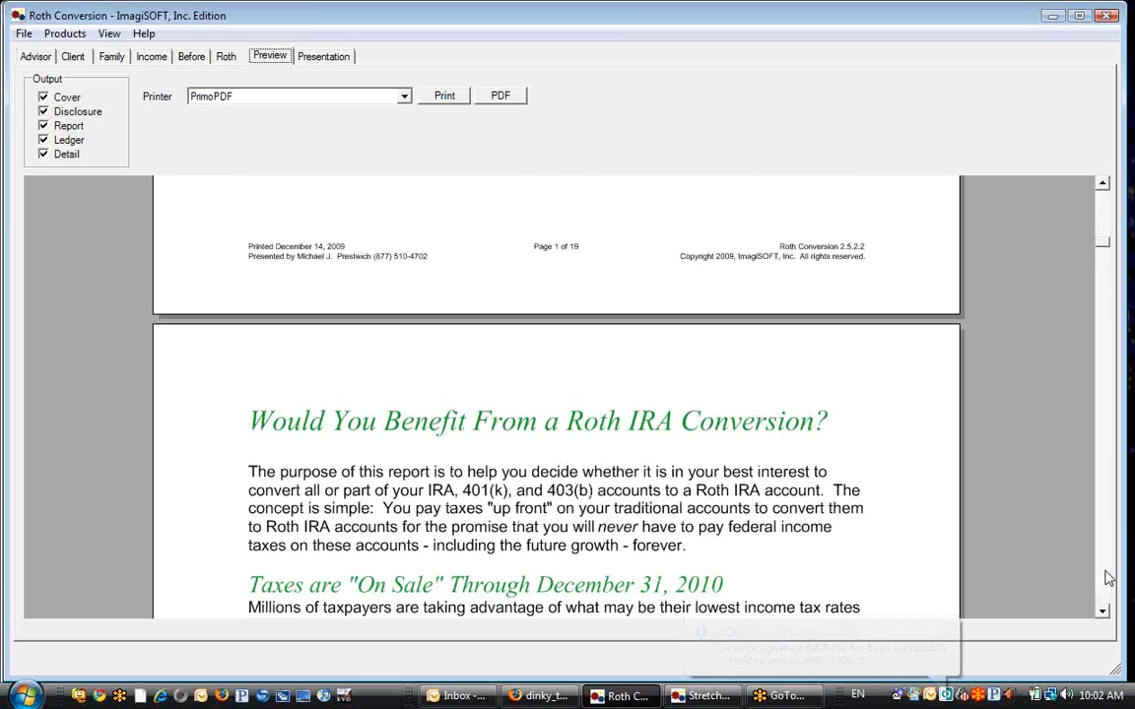
scroll(1101, 616, down, 5)
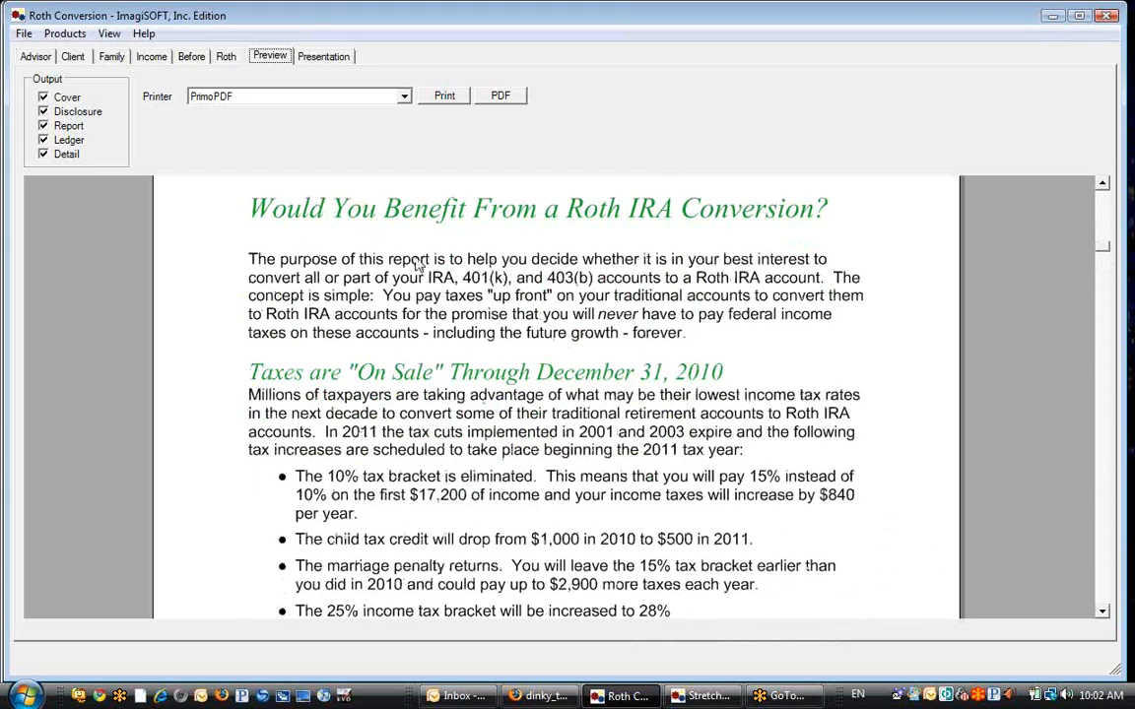
Check the conversion's total cost and benefit, and return to the report to read the sections on scheduled and future tax increases
click(227, 59)
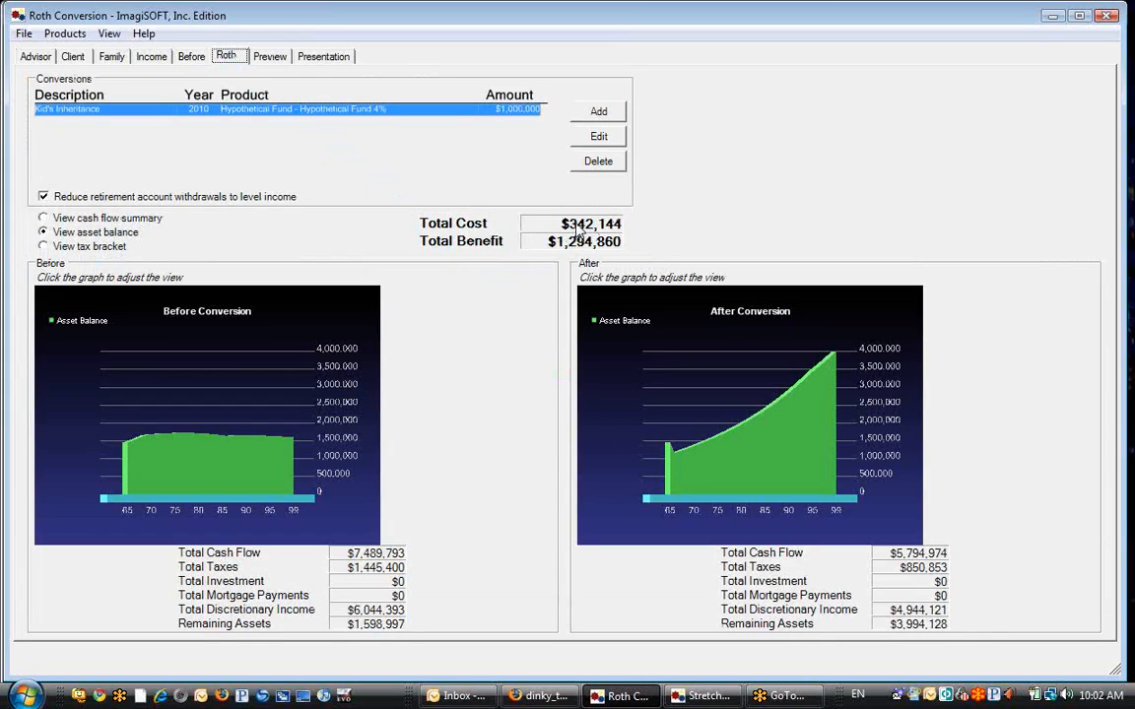
click(258, 56)
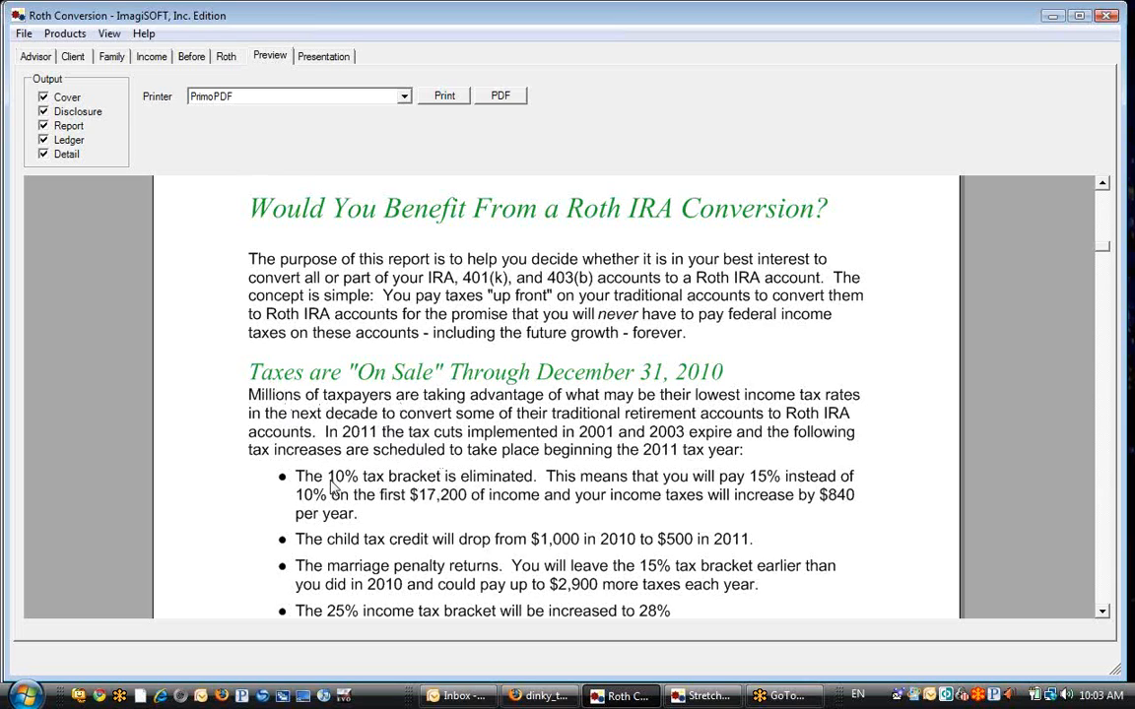
scroll(386, 344, down, 5)
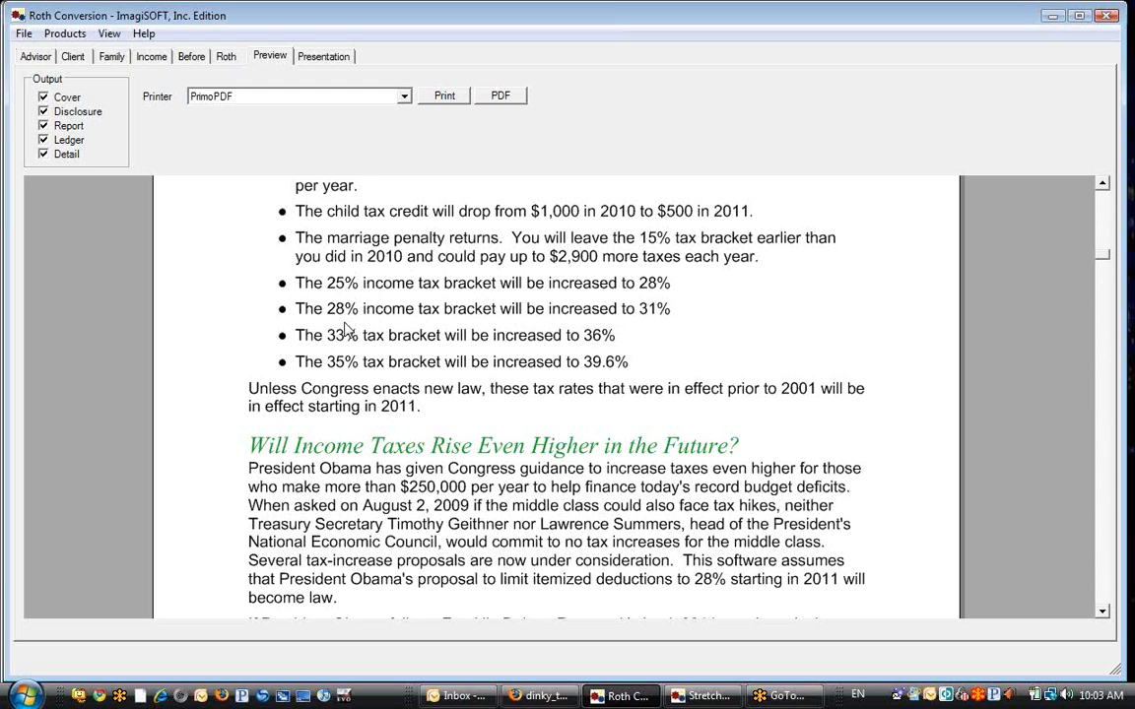
scroll(347, 473, down, 3)
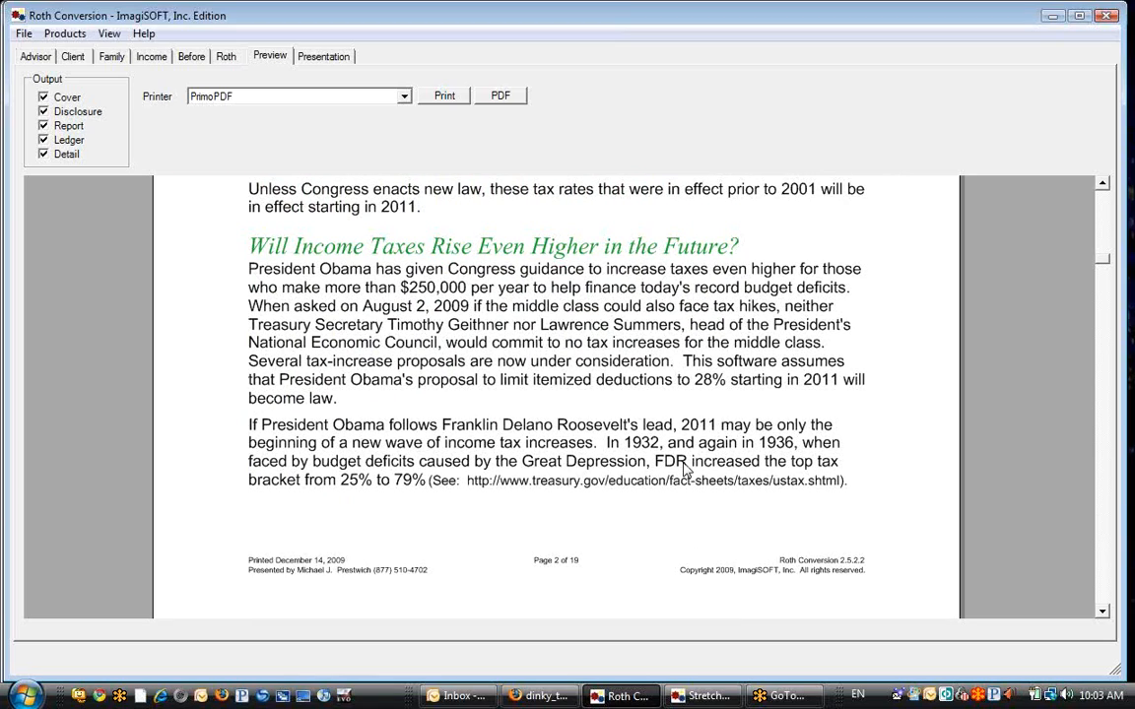
Set the tax bracket percentage change to 3% in 2014 and include the proposed 28% itemized deduction limit and health care surcharge
click(152, 57)
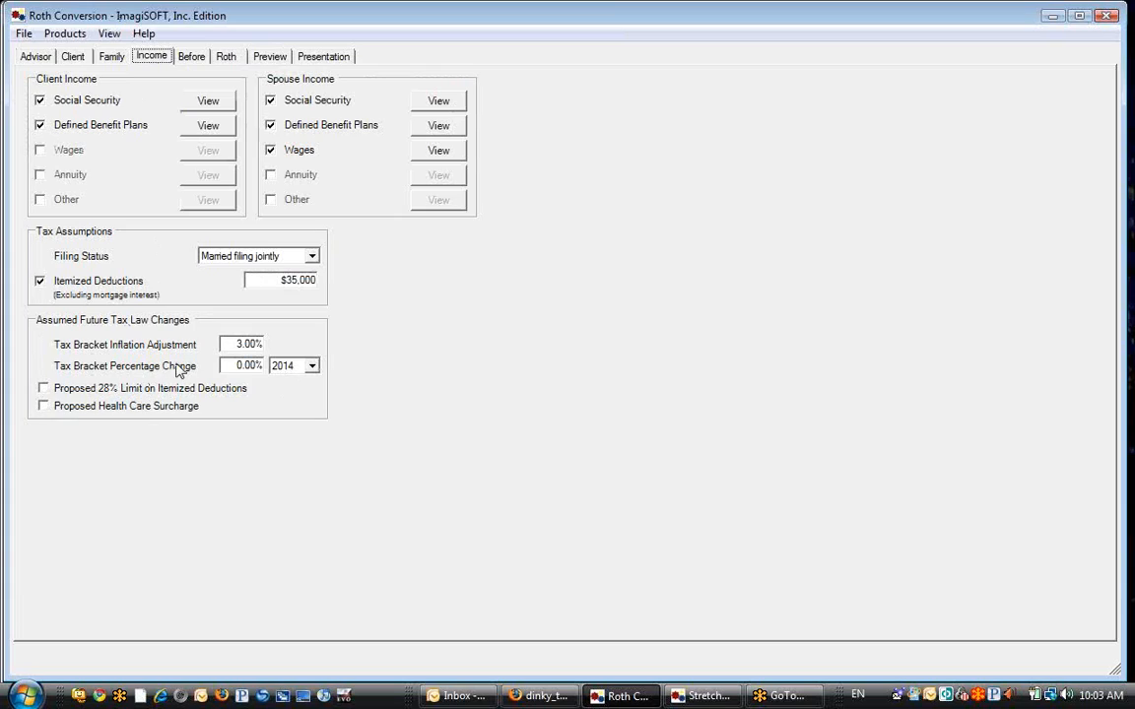
click(244, 365)
text(3)
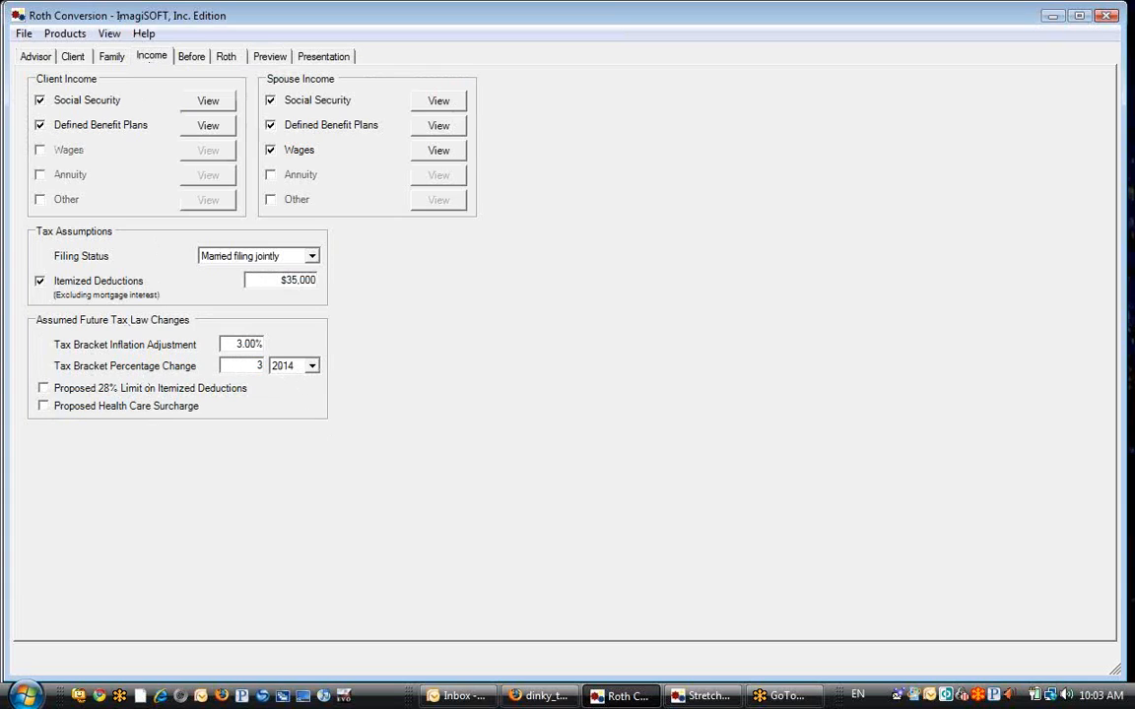
click(298, 369)
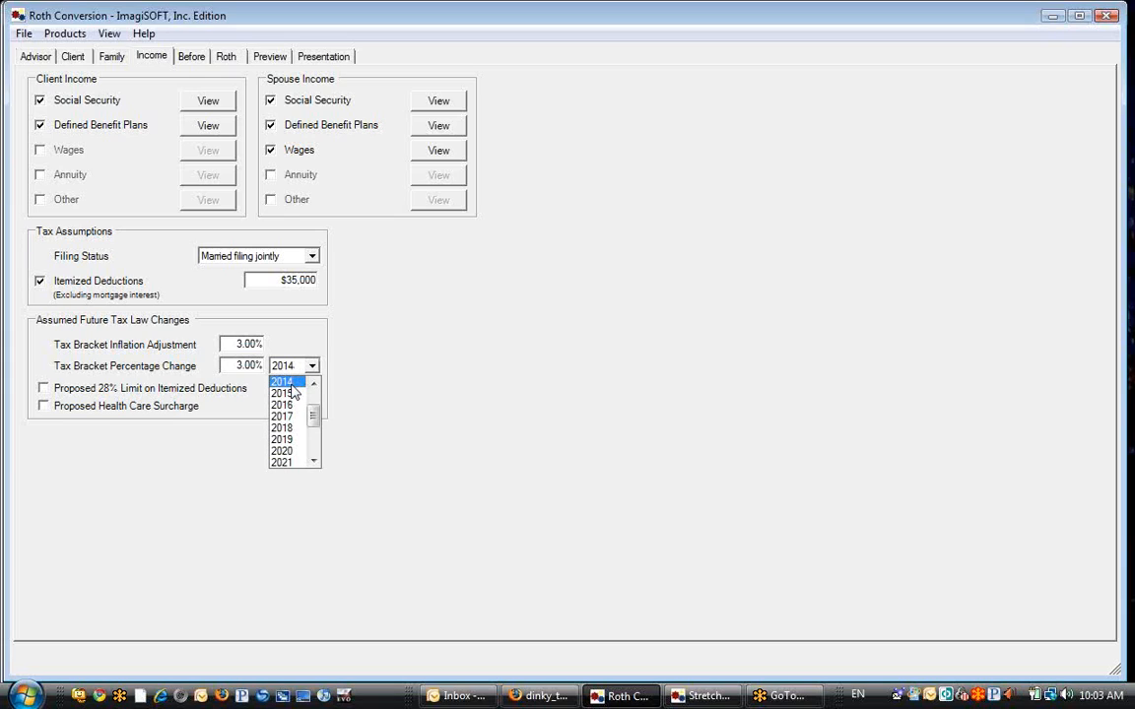
click(293, 386)
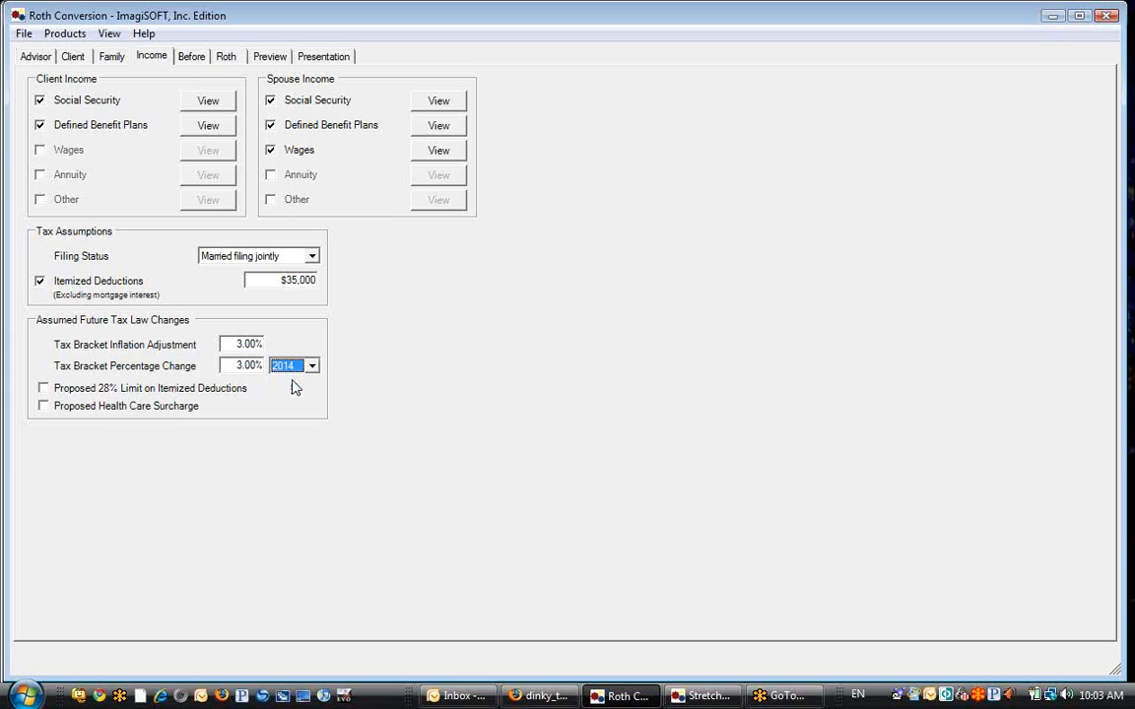
click(45, 392)
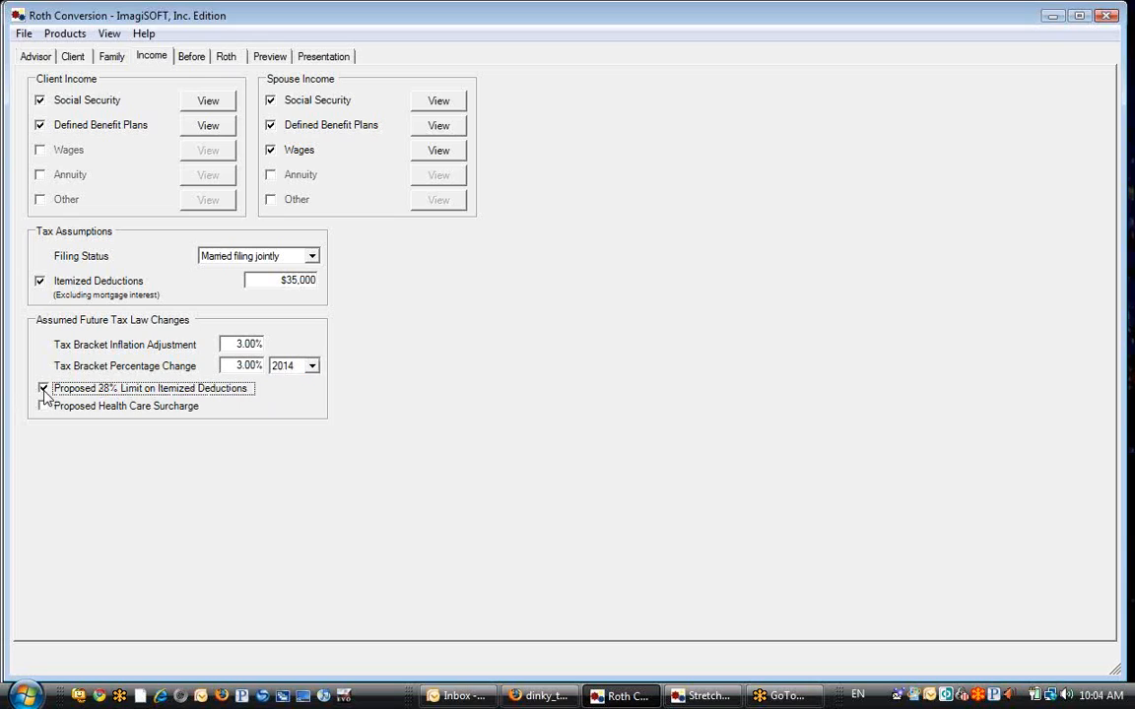
click(43, 408)
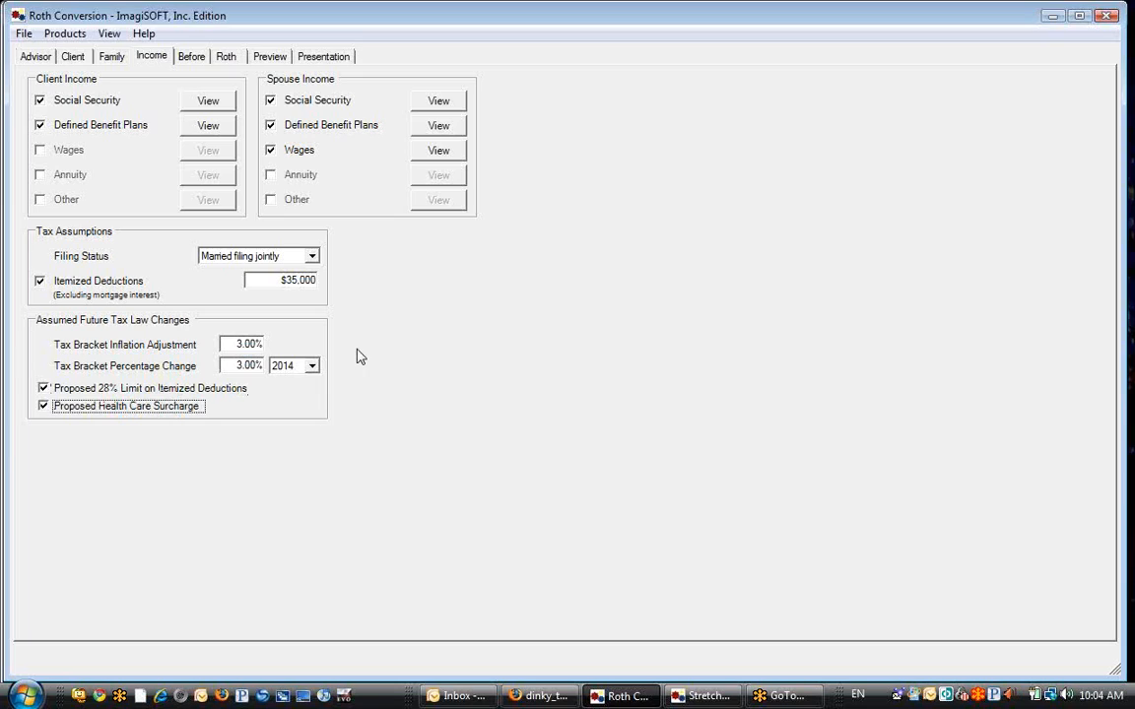
Compare the before and after conversion graphs as a cash flow summary and as tax brackets for 2021
click(226, 62)
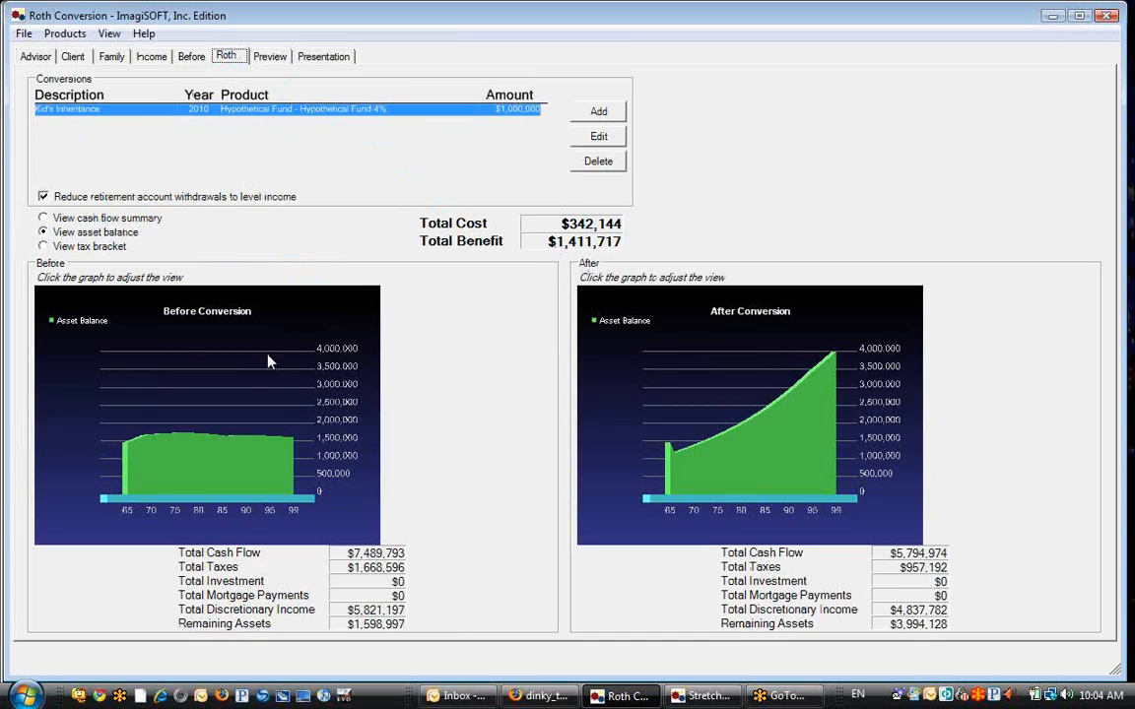
click(43, 217)
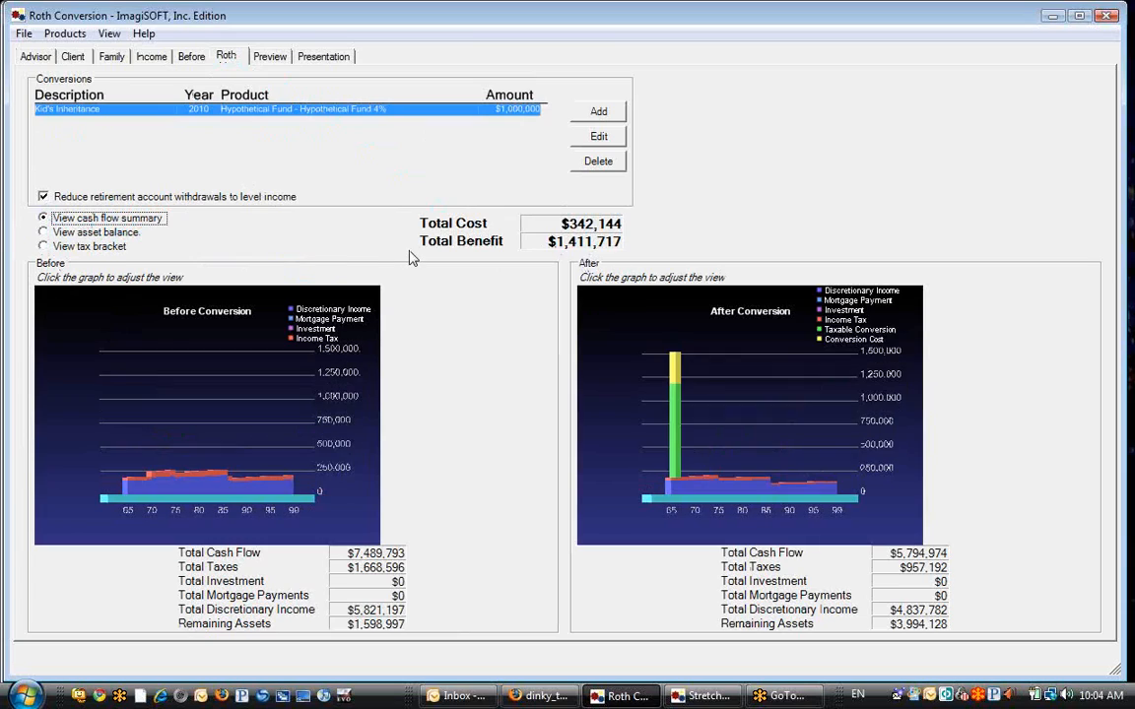
click(67, 245)
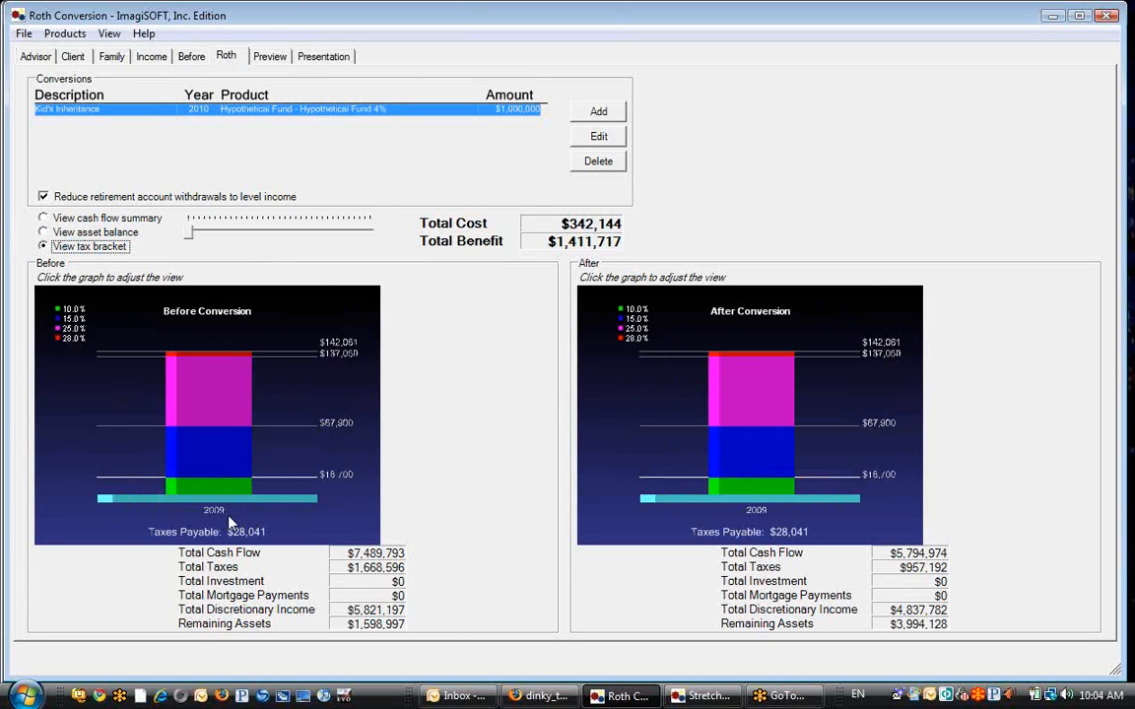
drag(190, 233, 253, 233)
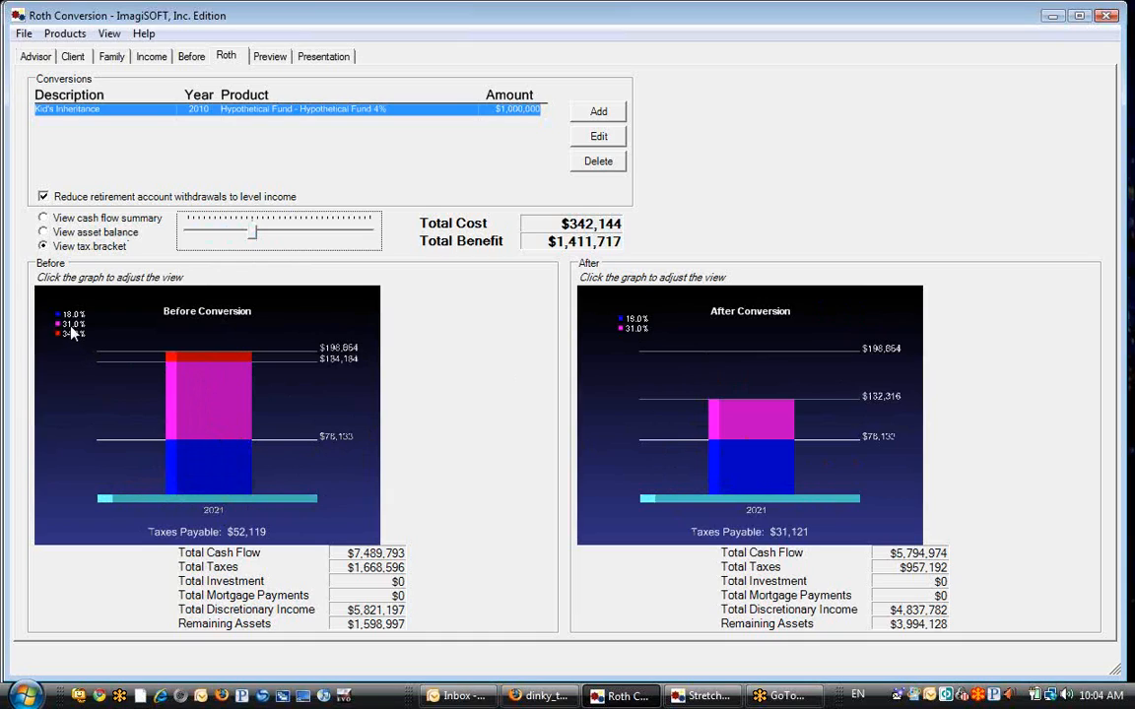
Preview the report's sections on assumed future tax law changes, Roth IRA advantages and tax-free income or legacy for heirs
click(268, 59)
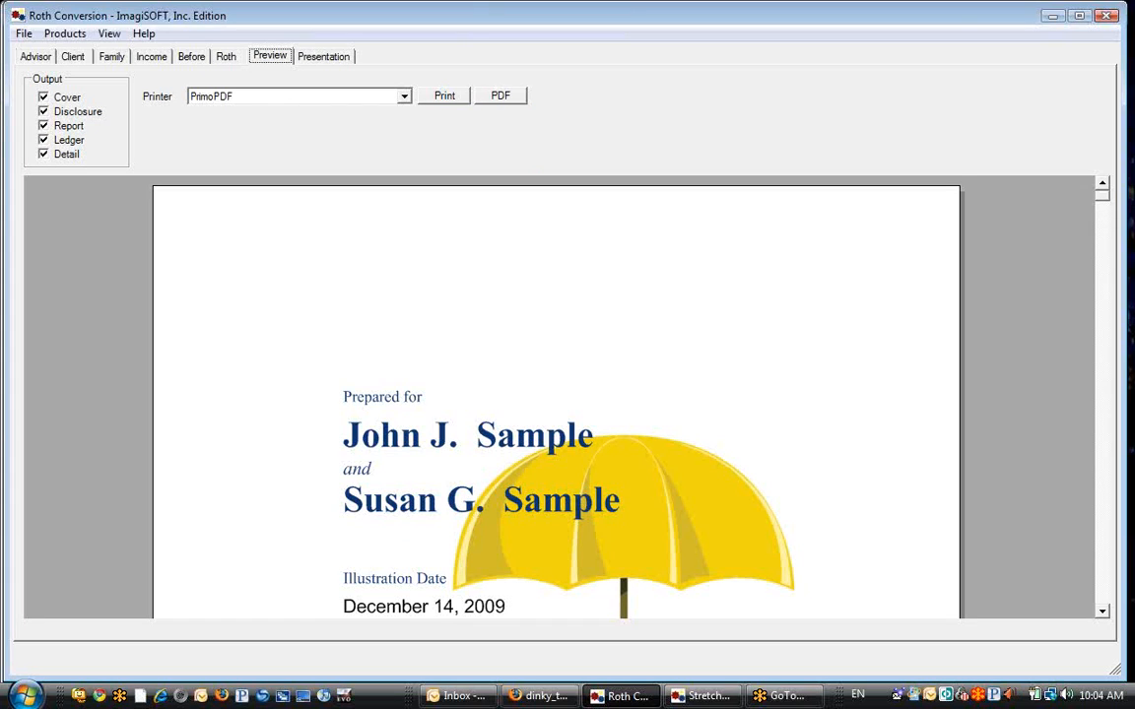
drag(1101, 202, 1076, 274)
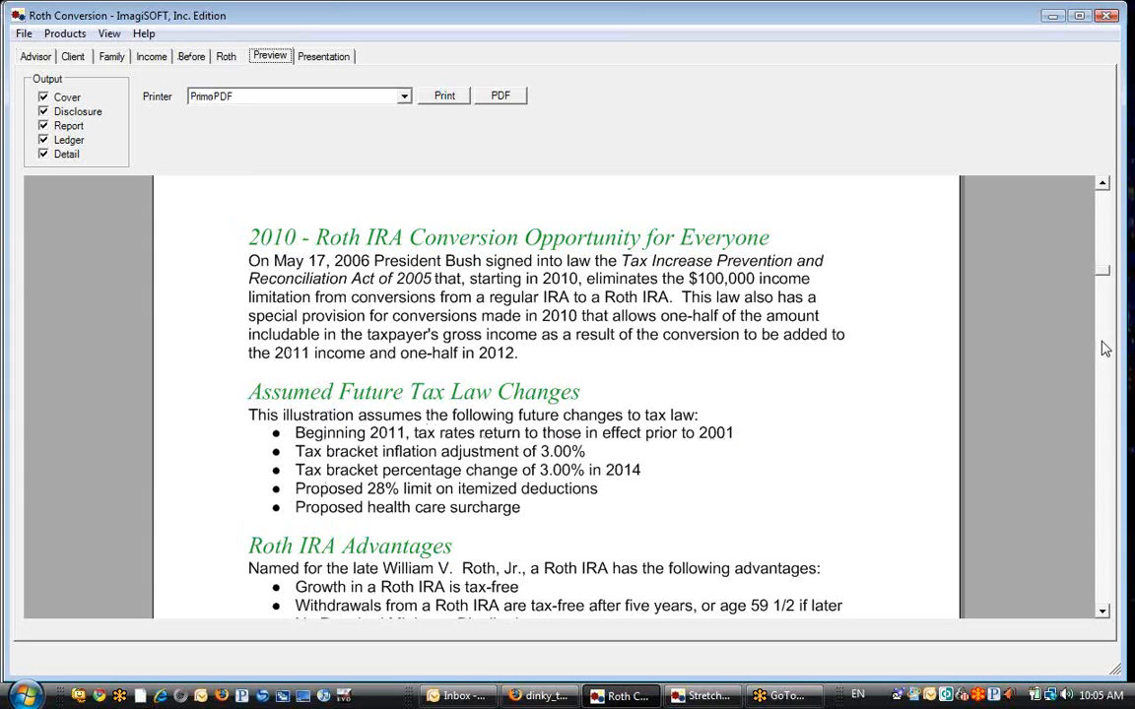
drag(1102, 276, 1102, 283)
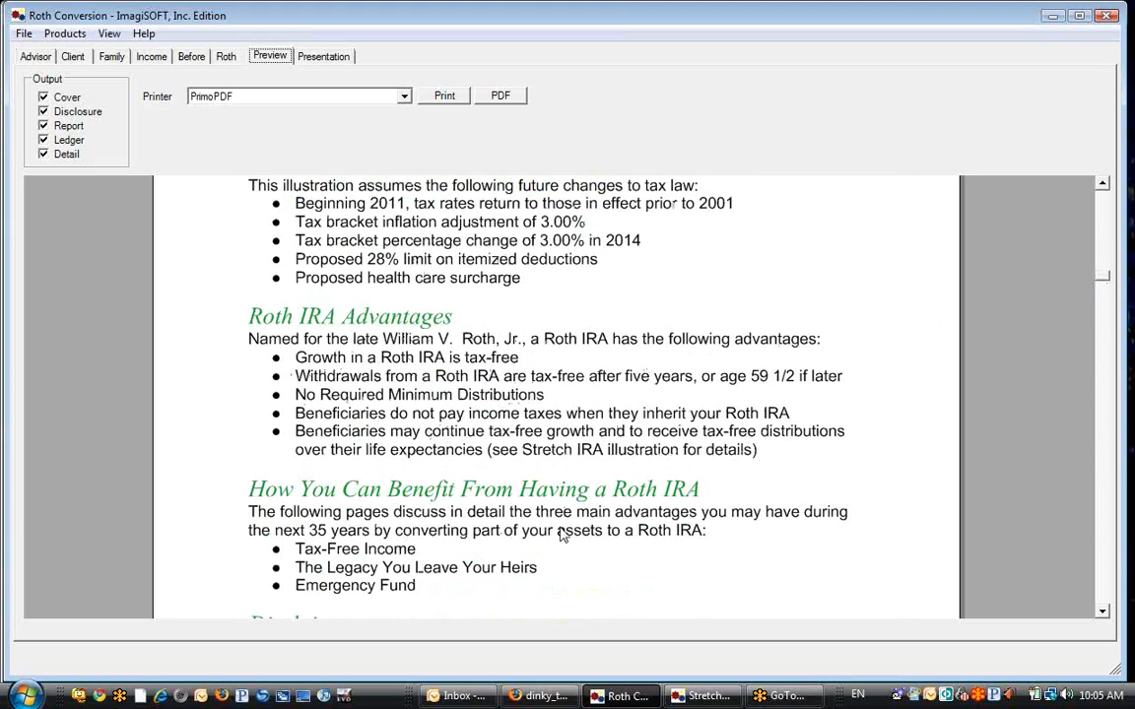
drag(1107, 281, 1107, 299)
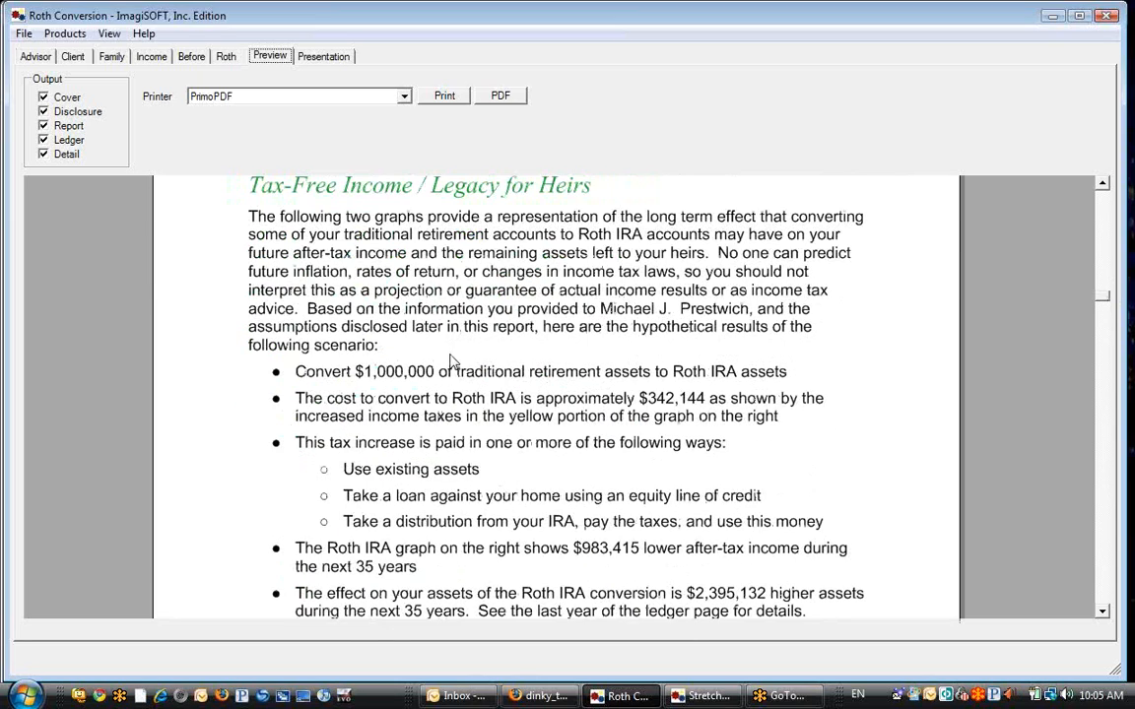
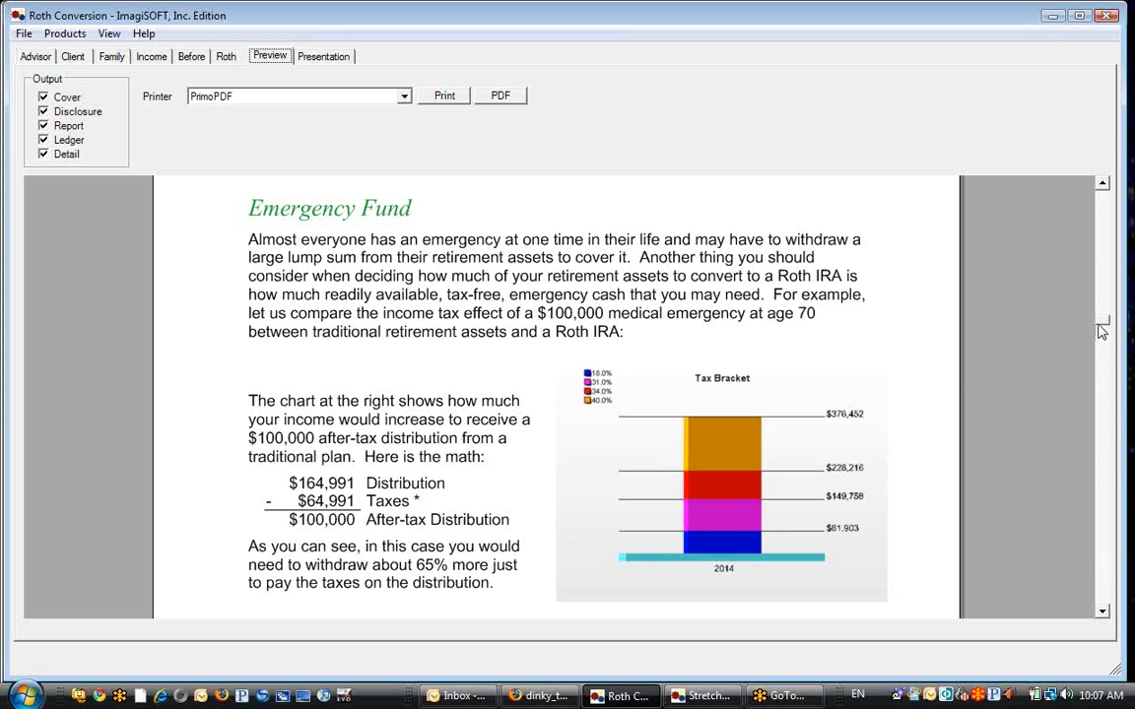
Review the report's emergency fund comparison and continue to the Hypothetical After-Tax Income Comparison ledger
drag(1101, 330, 1101, 335)
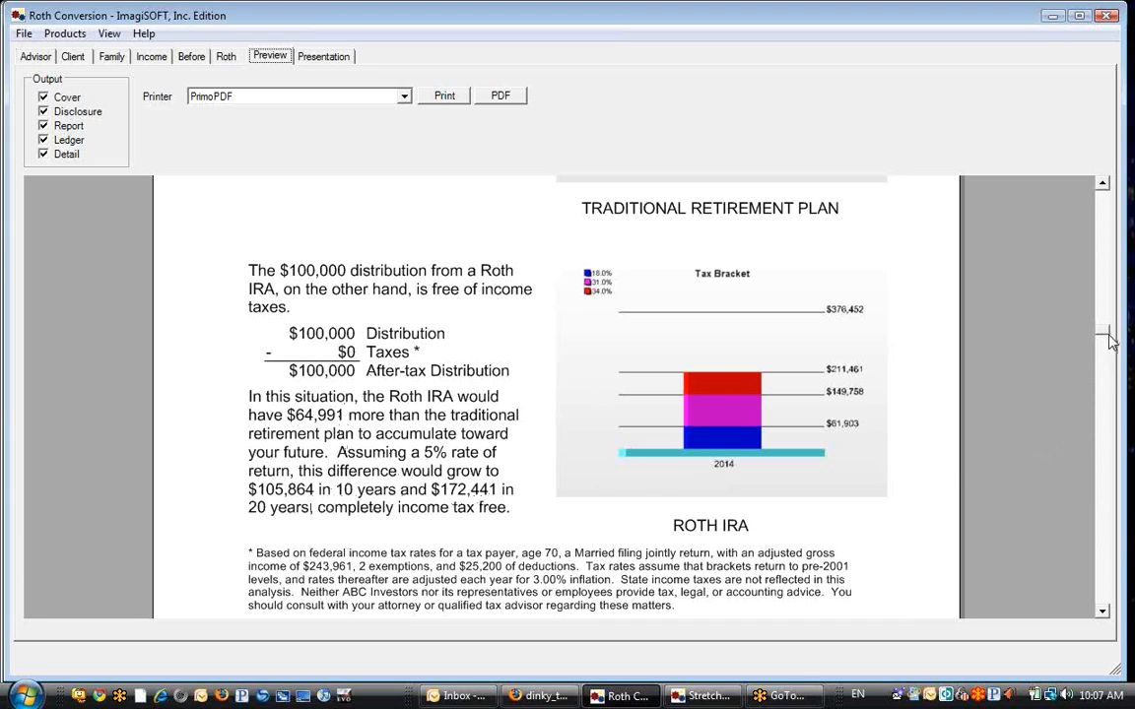
drag(1108, 339, 1108, 345)
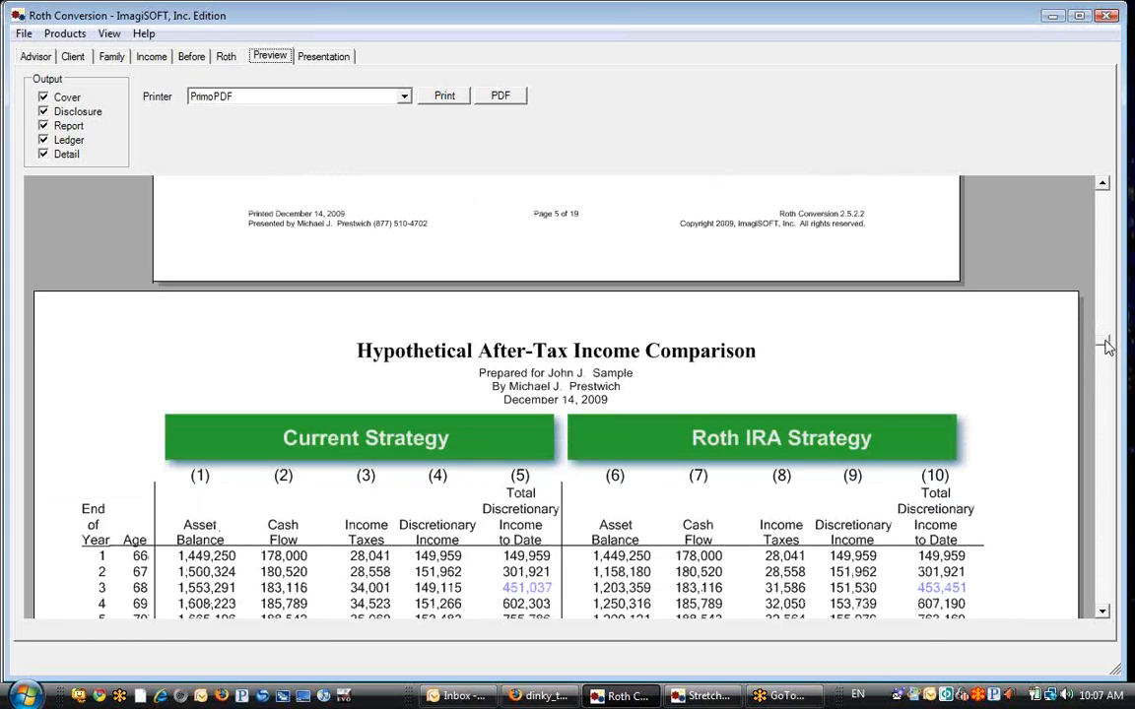
scroll(1108, 345, down, 1)
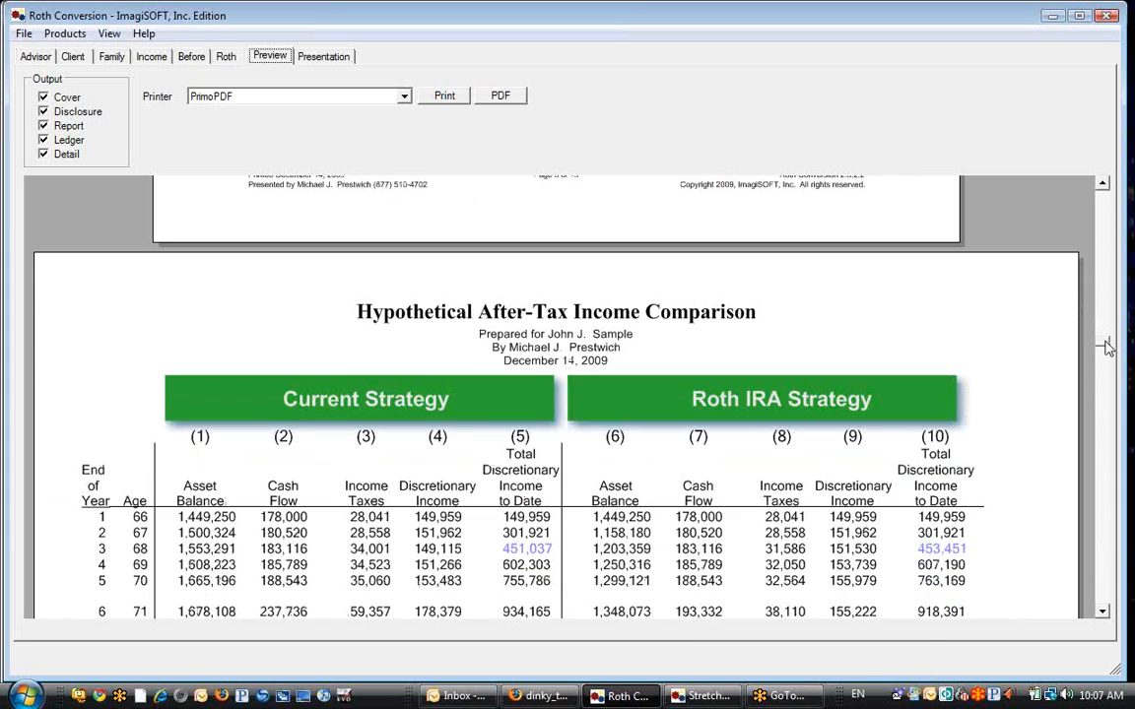
scroll(1108, 345, down, 1)
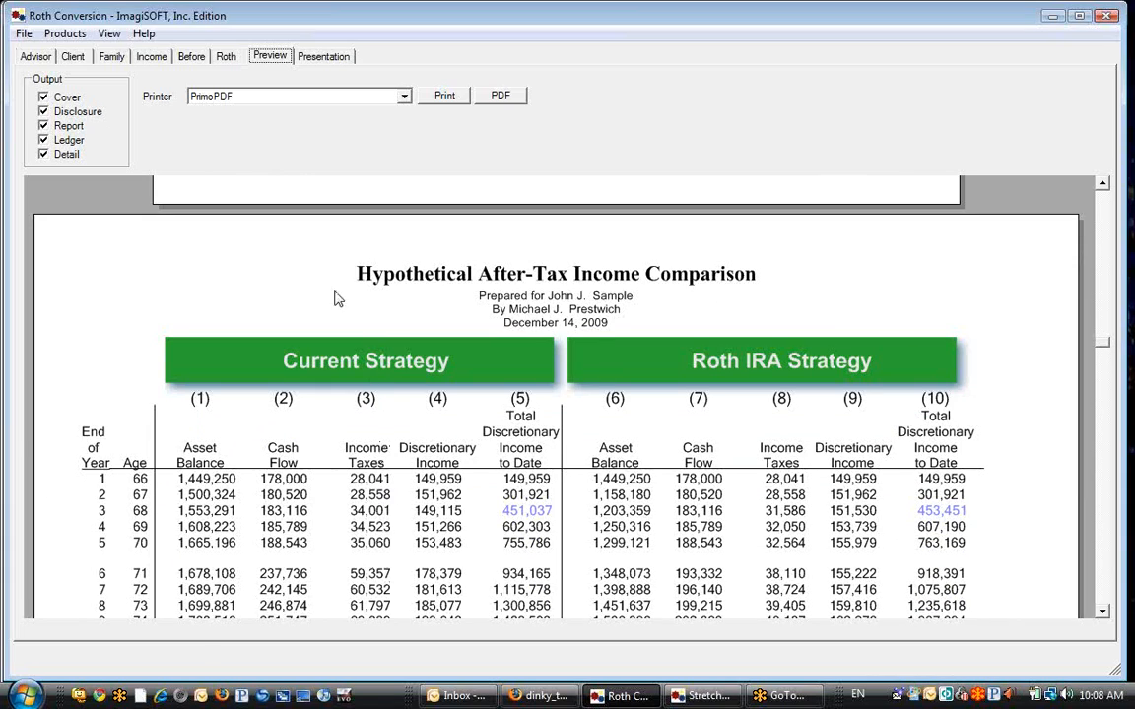
Relate the ledger to the pre-conversion assets and the cash flow graphs, and change the graphs to the asset balance
click(191, 56)
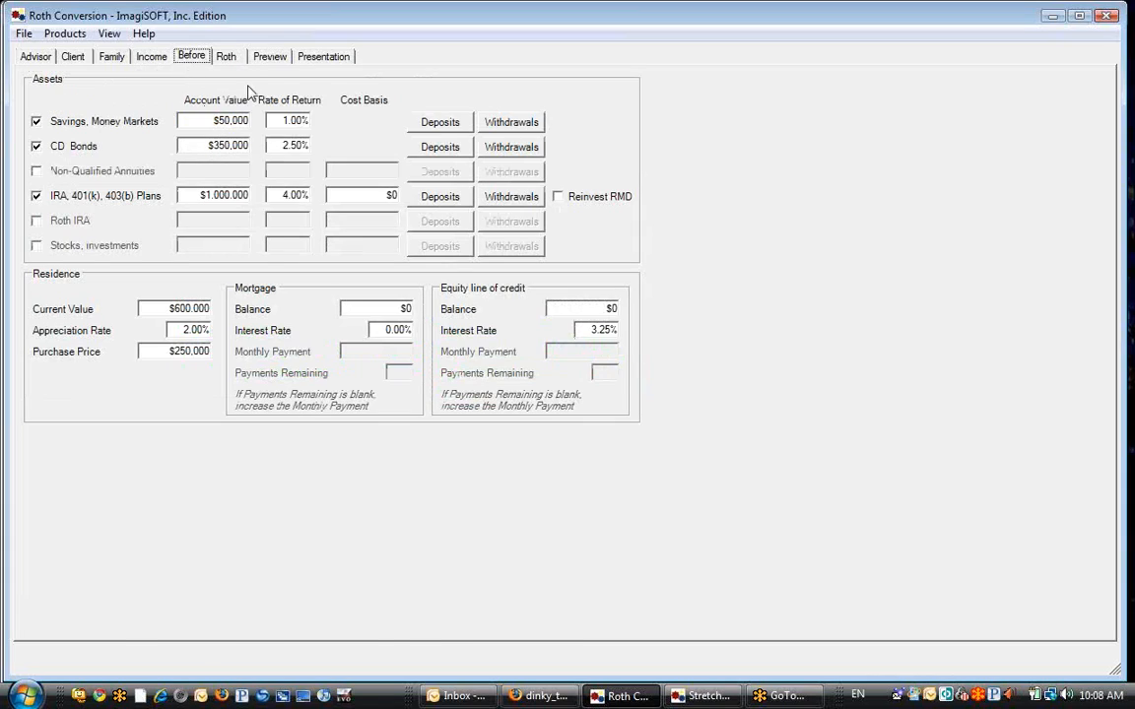
click(224, 56)
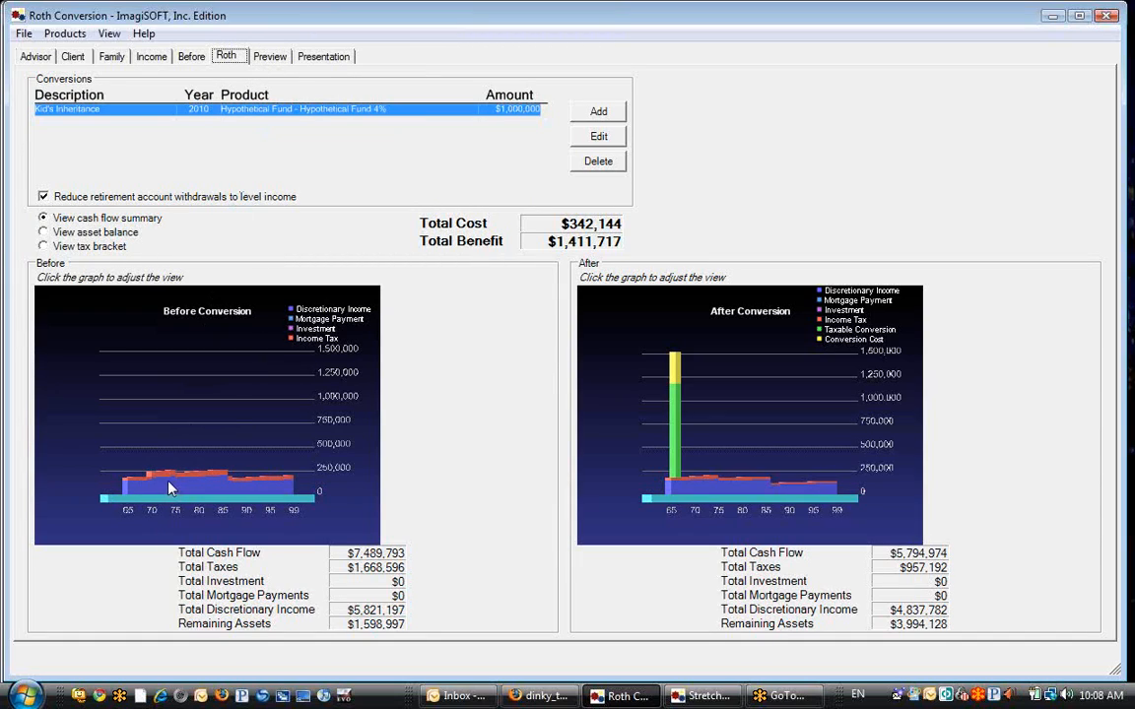
click(254, 56)
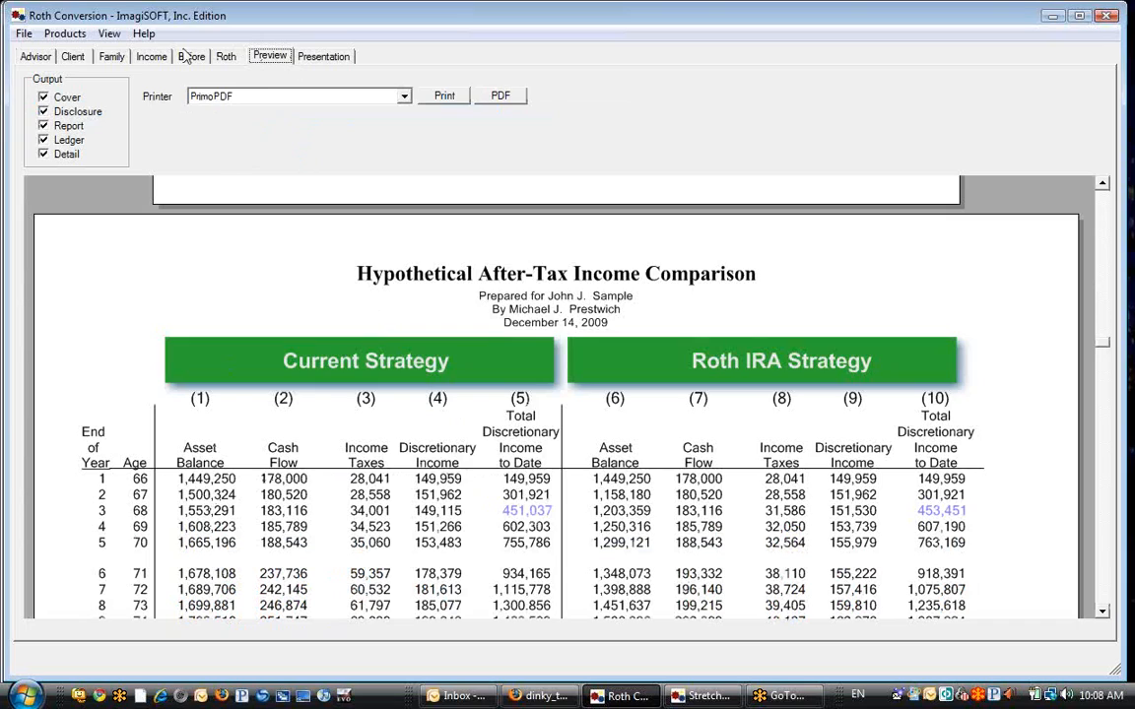
click(225, 56)
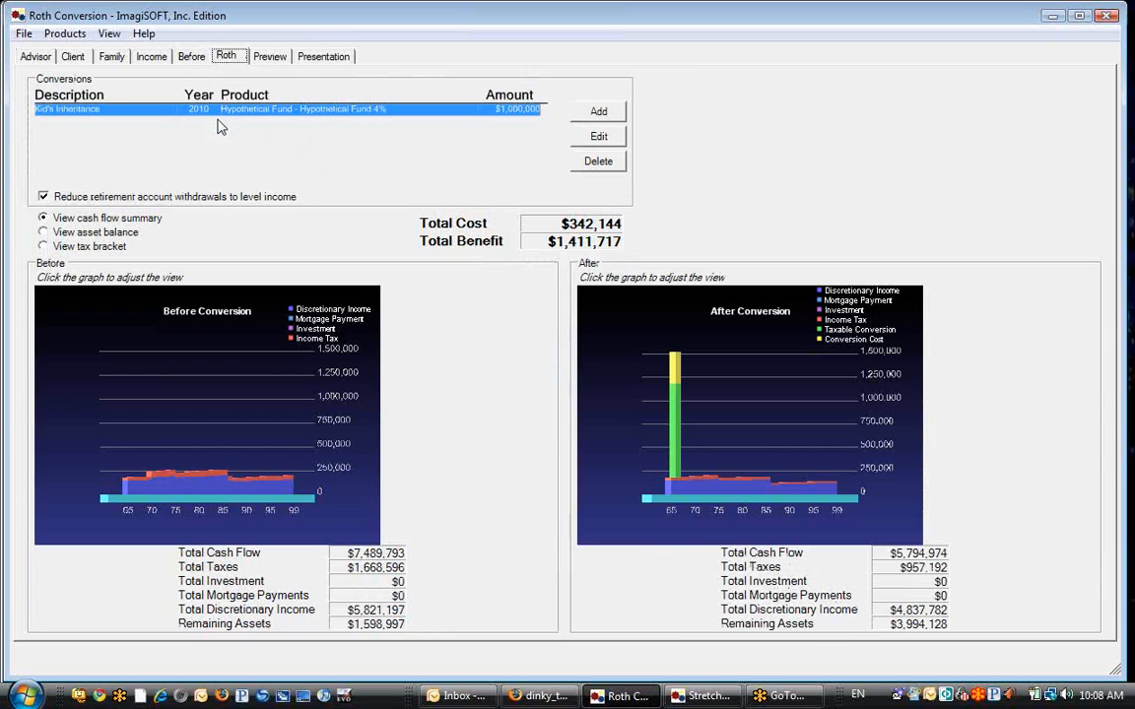
click(87, 232)
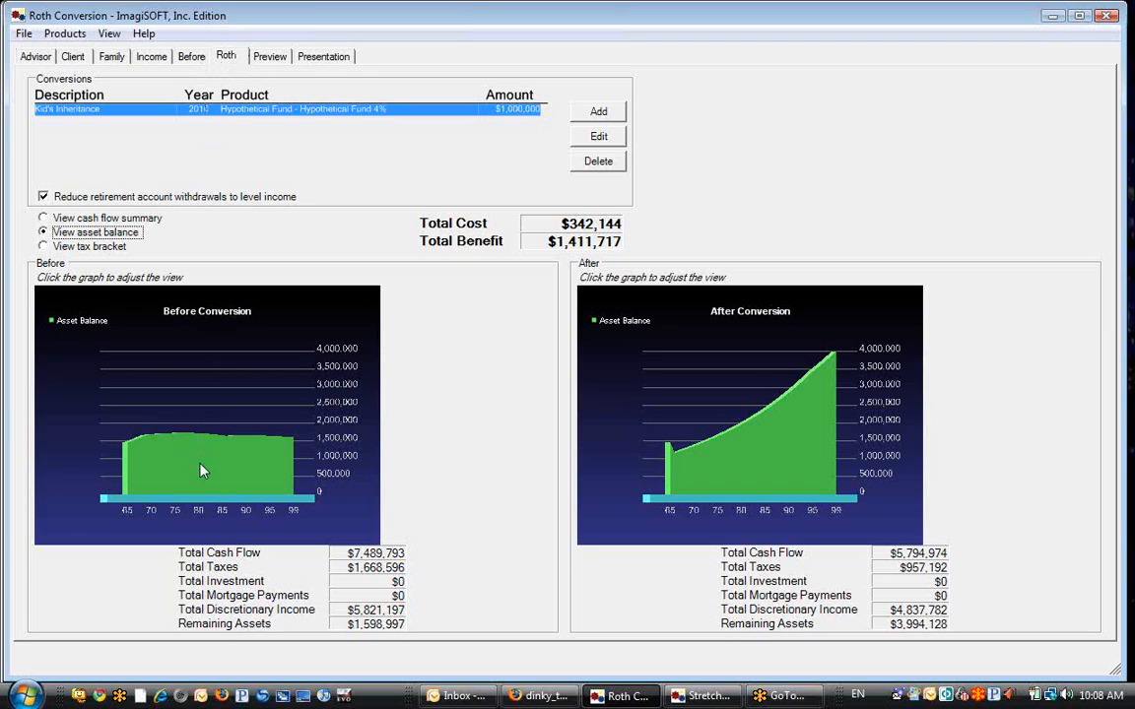
Examine the ledger's yearly figures for the current and Roth IRA strategies, and return to the pre-conversion assets
click(253, 59)
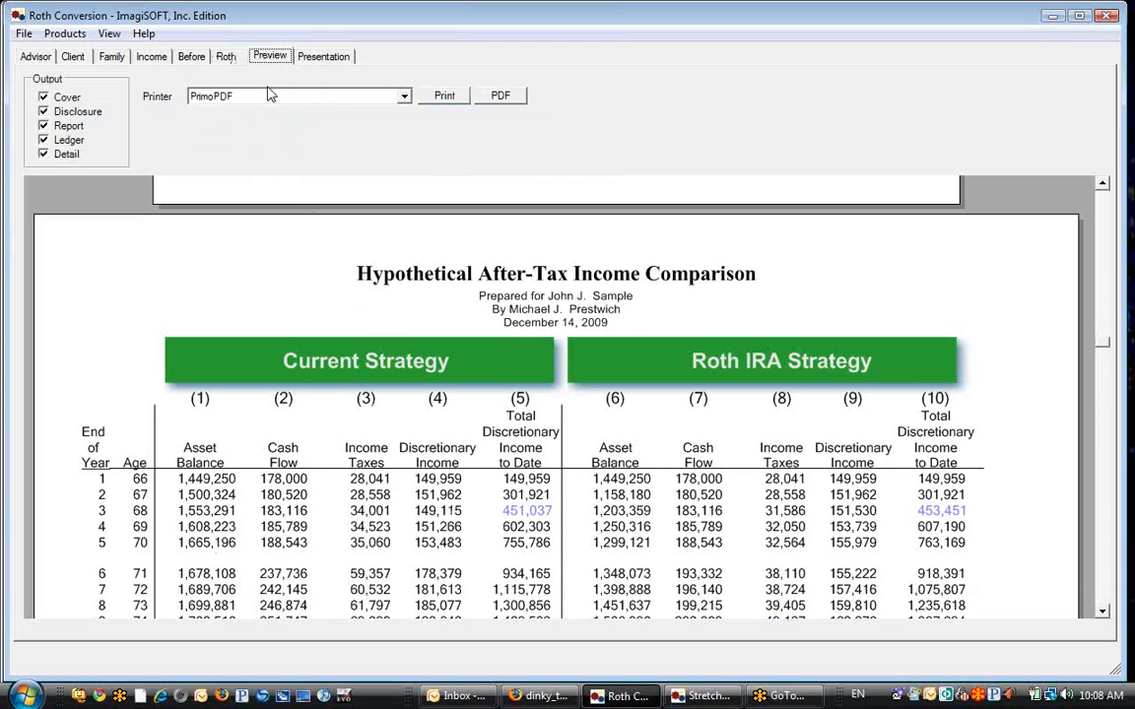
scroll(1110, 352, down, 3)
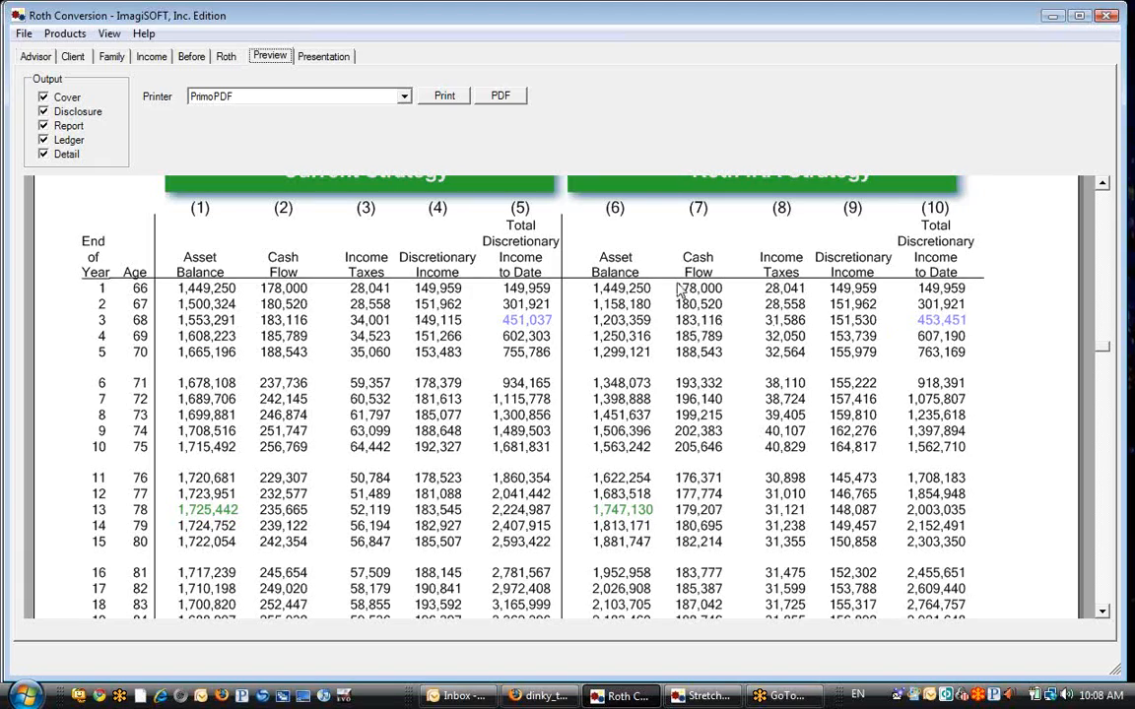
click(191, 57)
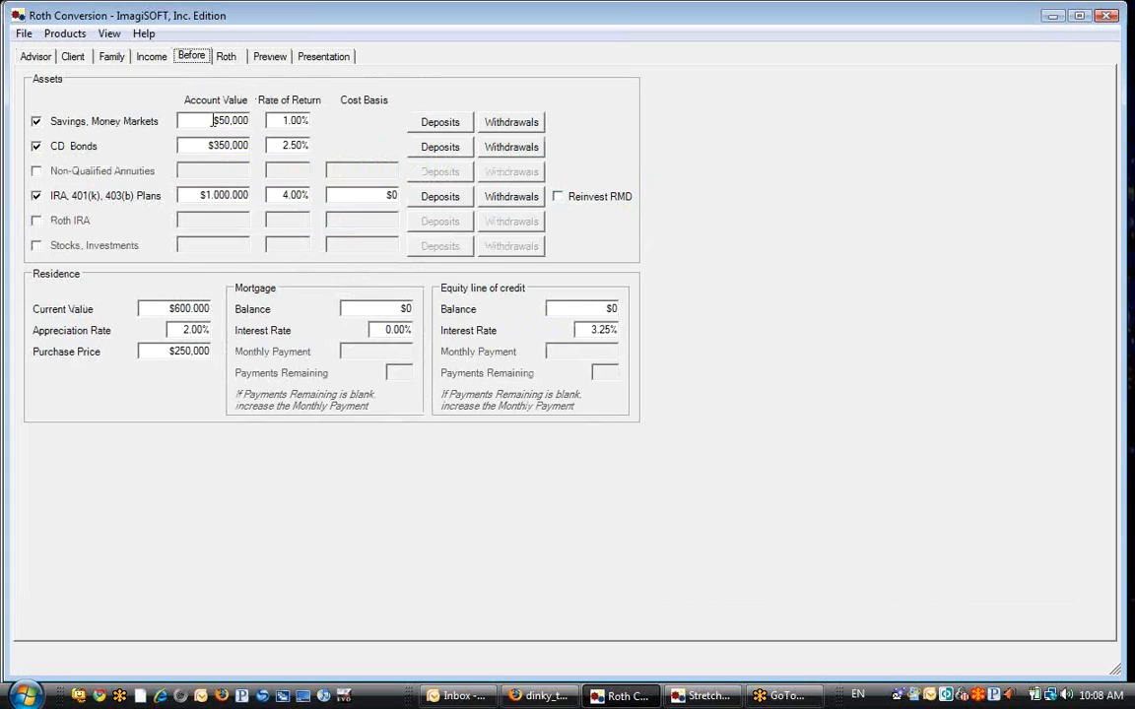
Compare the ledger's yearly asset balances for both strategies with the before and after conversion asset balance graphs
click(233, 63)
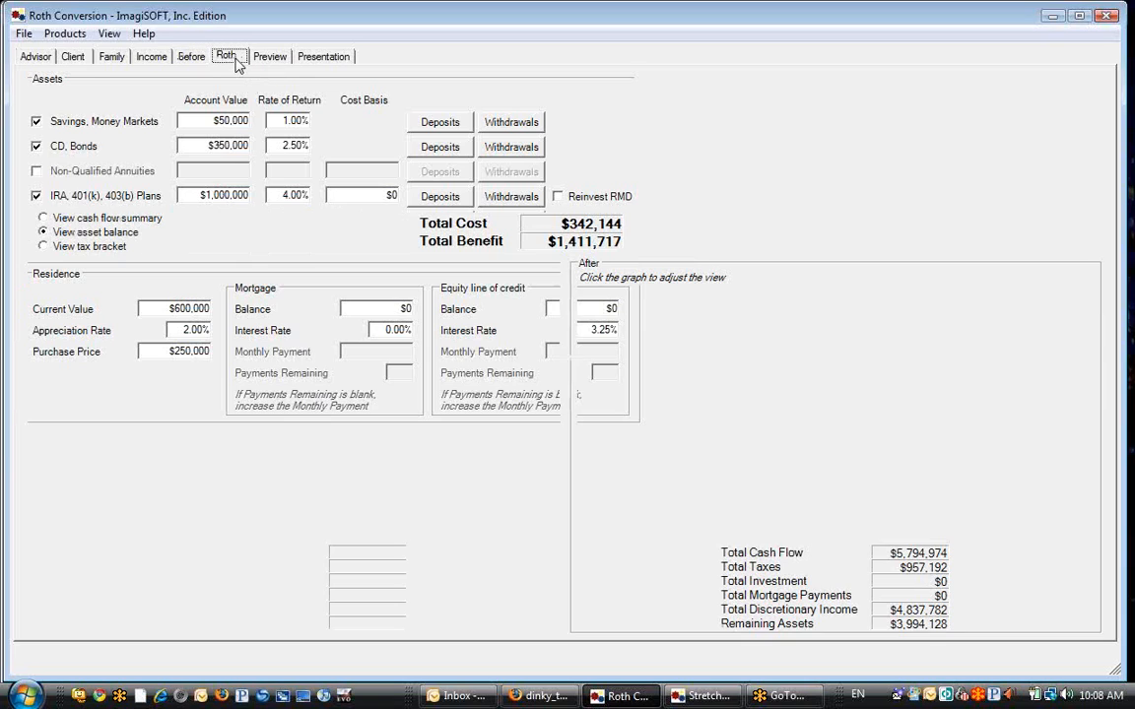
click(270, 57)
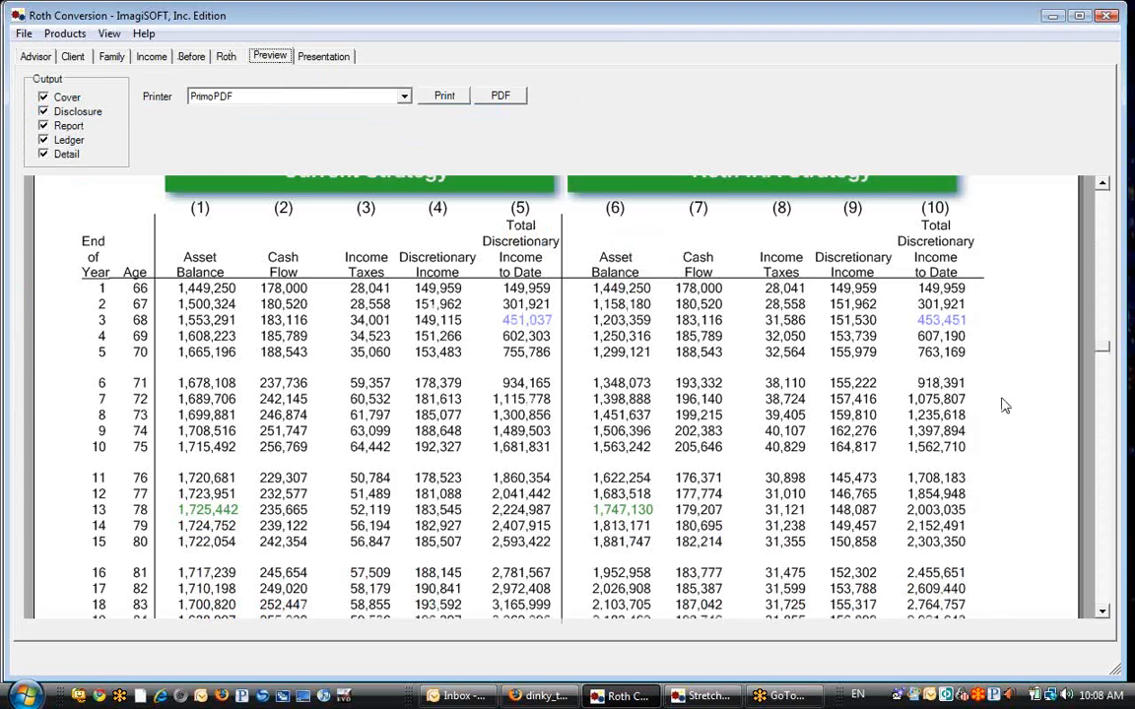
scroll(995, 318, down, 2)
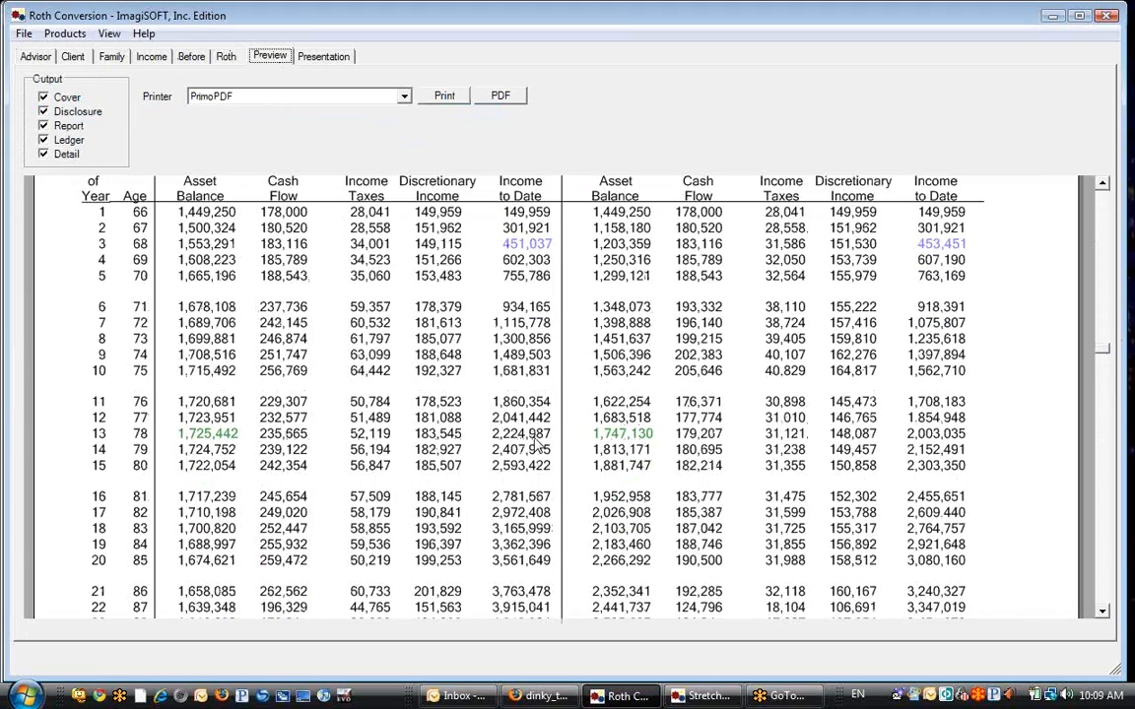
click(220, 57)
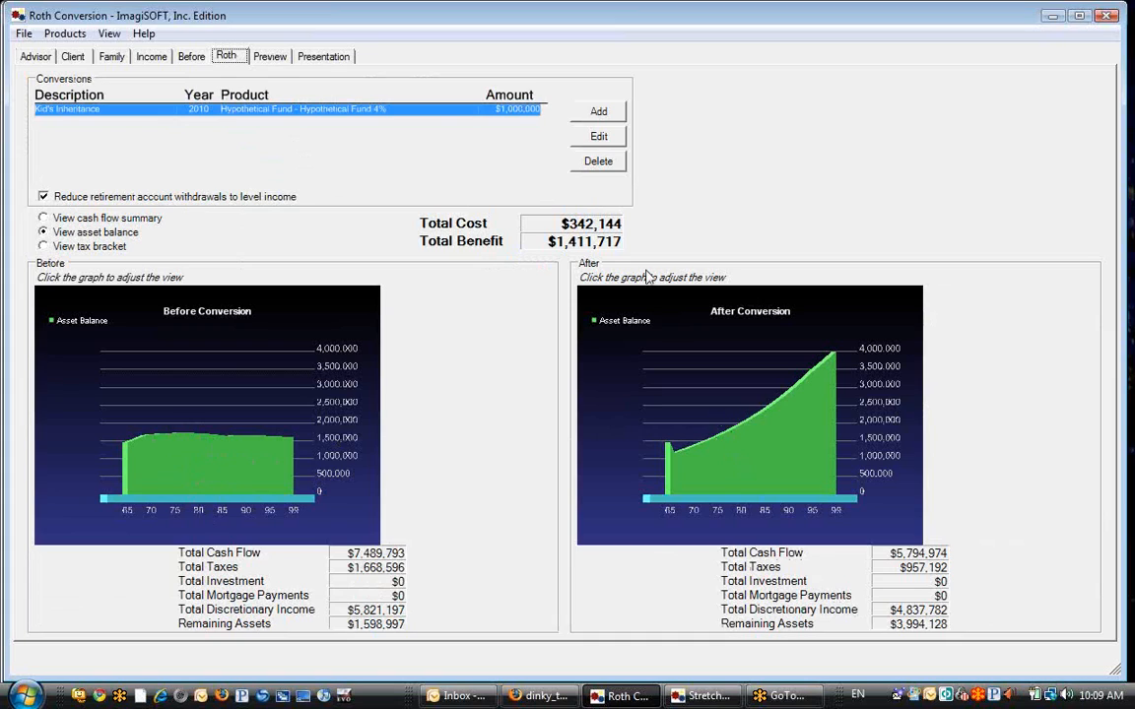
click(282, 59)
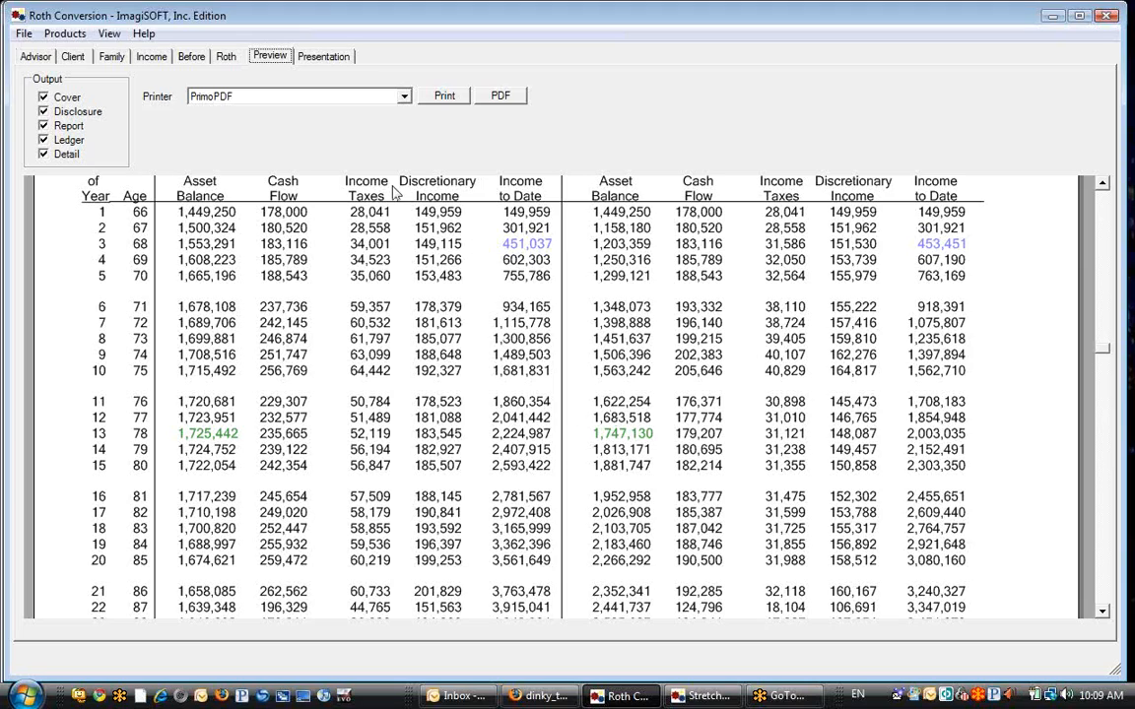
Switch the conversion graphs to the cash flow summary and relate them to the ledger's yearly figures through age 90
click(227, 57)
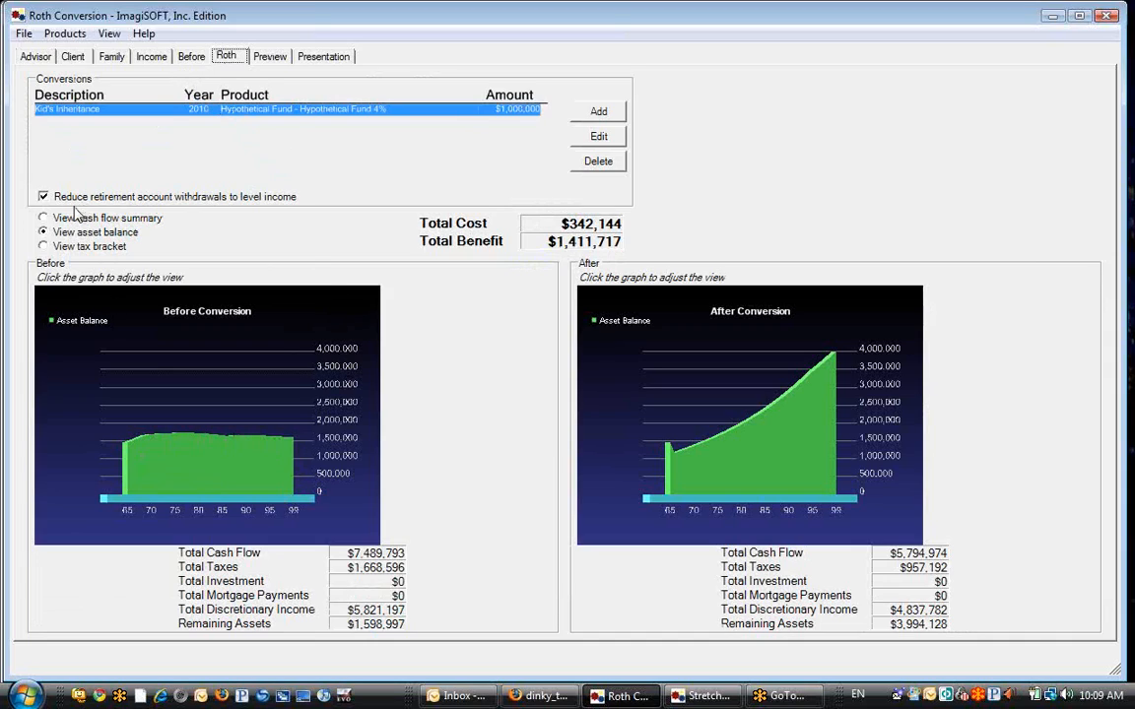
click(46, 217)
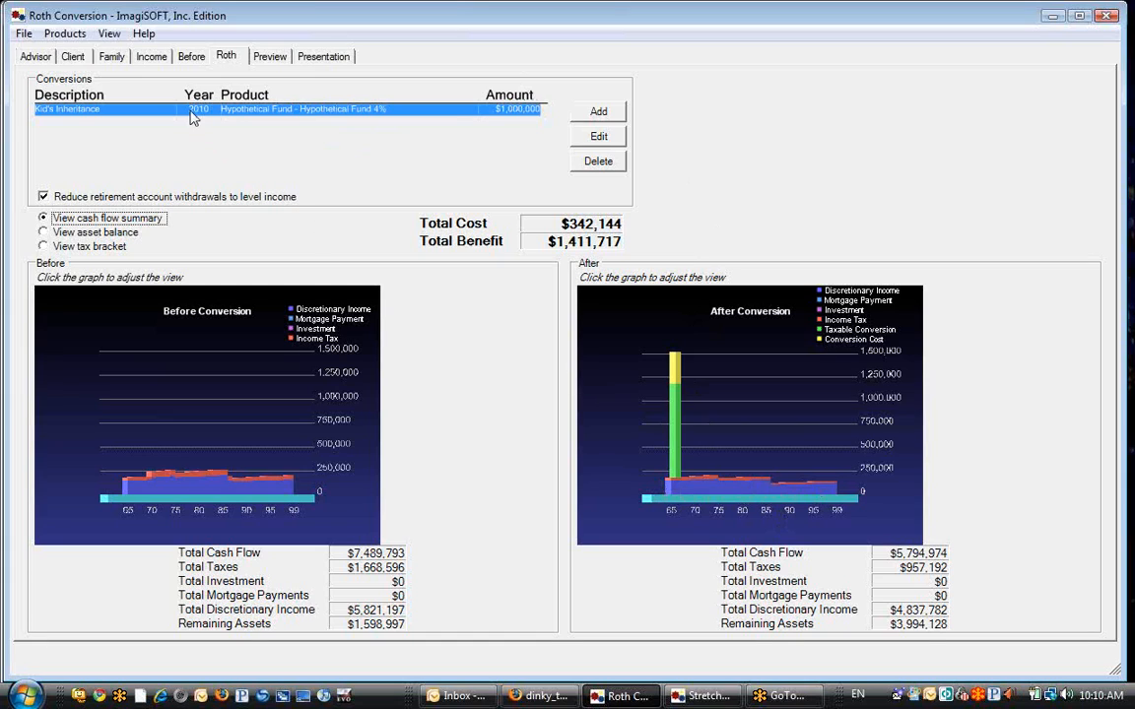
click(268, 56)
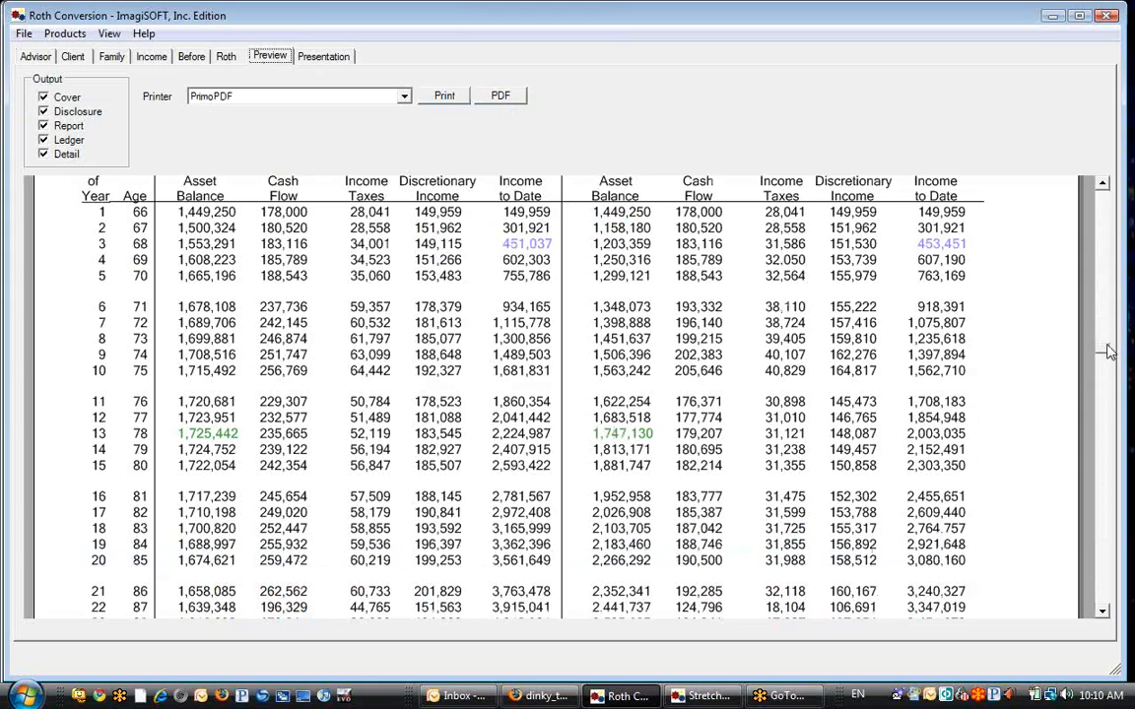
scroll(1093, 353, down, 5)
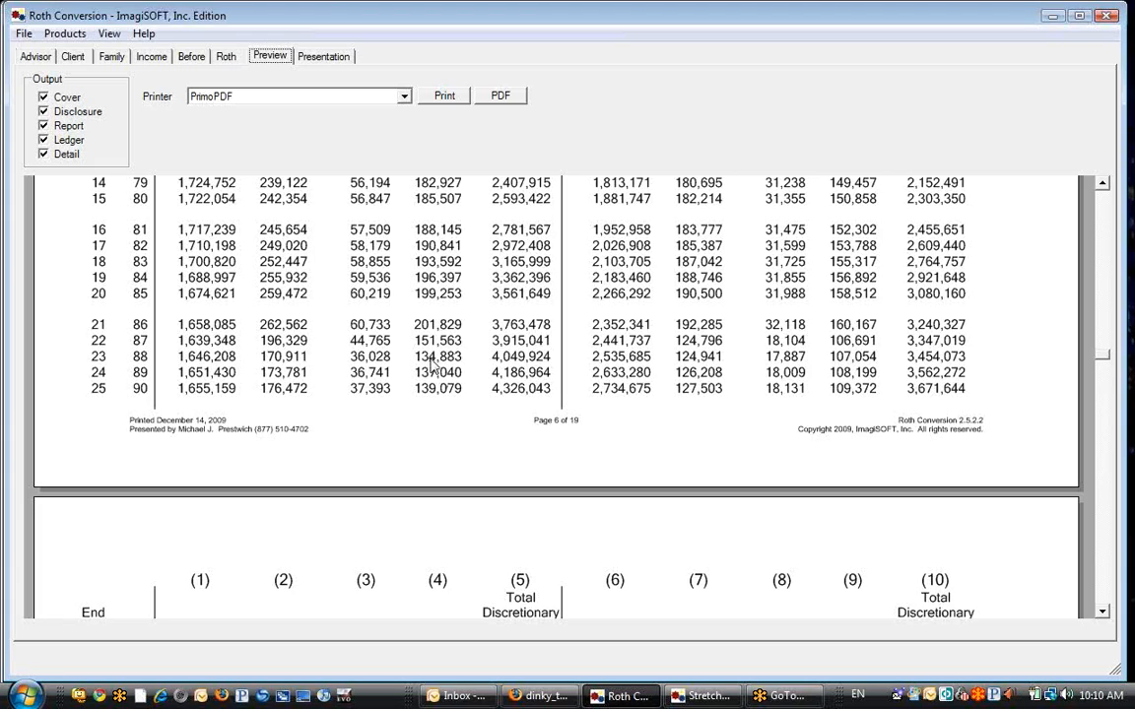
Change the Kid's Inheritance conversion to an amount of $500,000 invested in Hypothetical Fund 8%
click(227, 58)
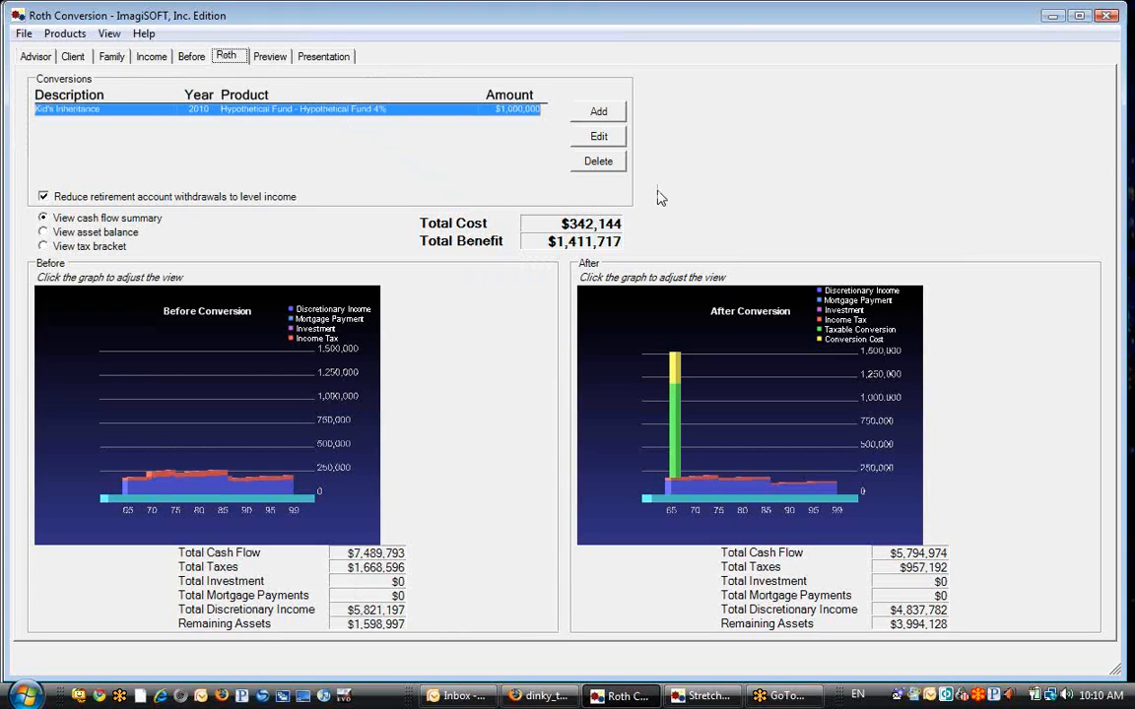
click(599, 138)
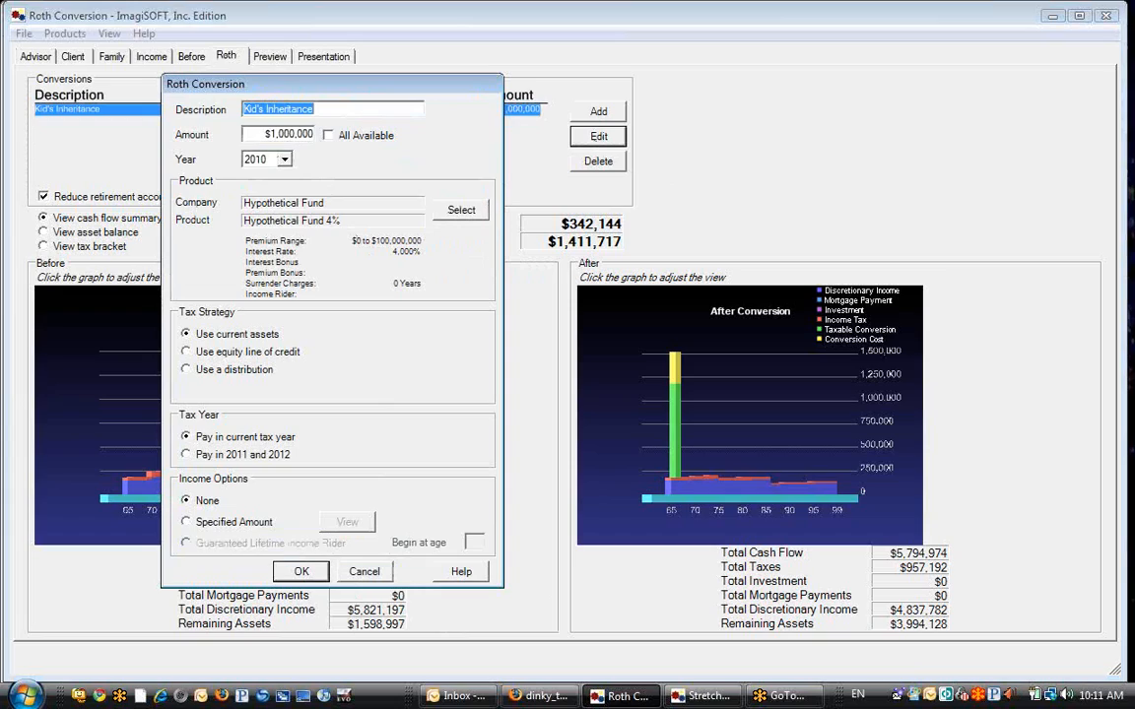
click(281, 134)
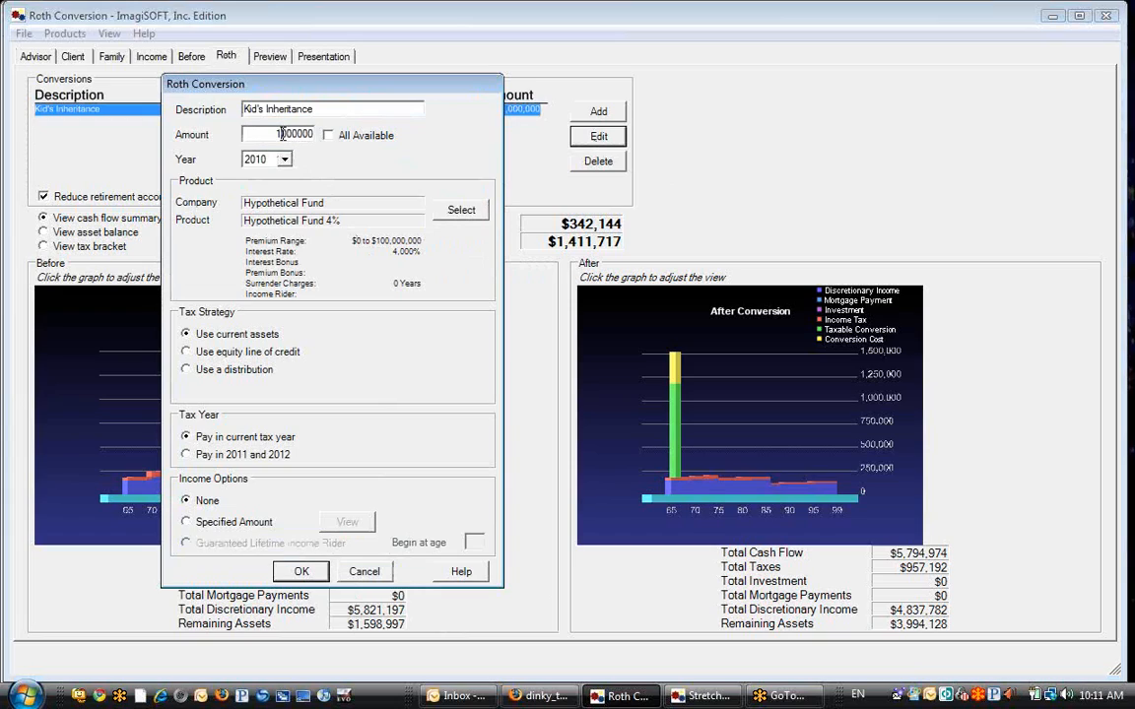
key(BackSpace)
text(5)
click(465, 212)
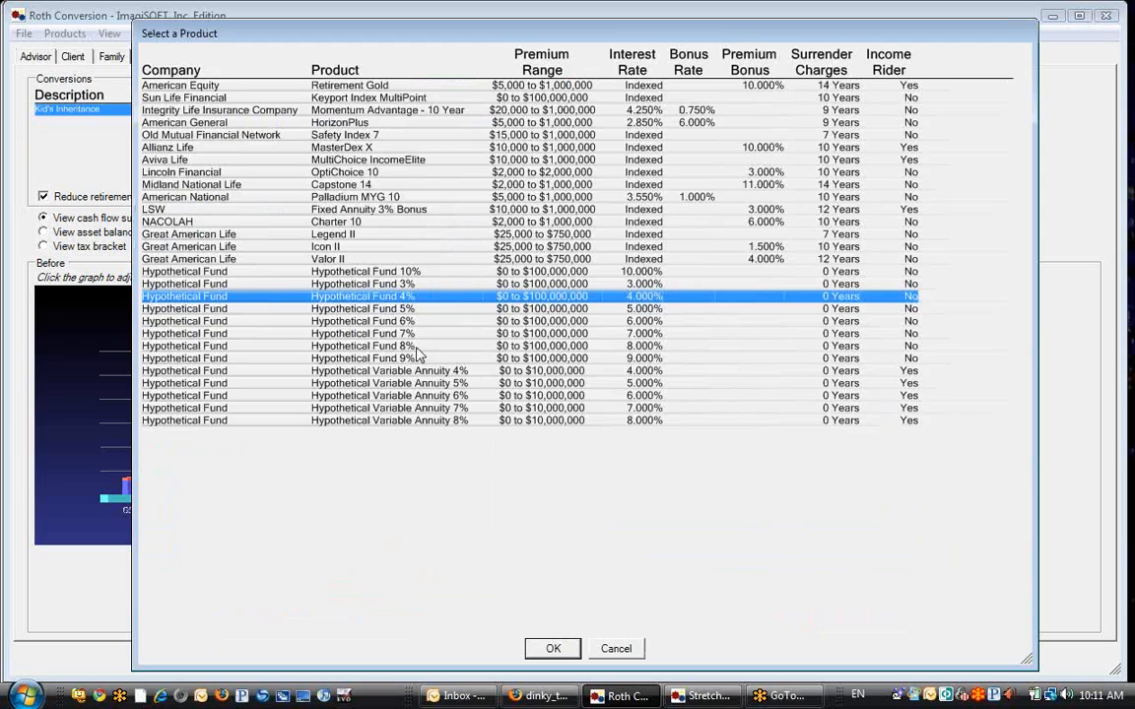
click(418, 349)
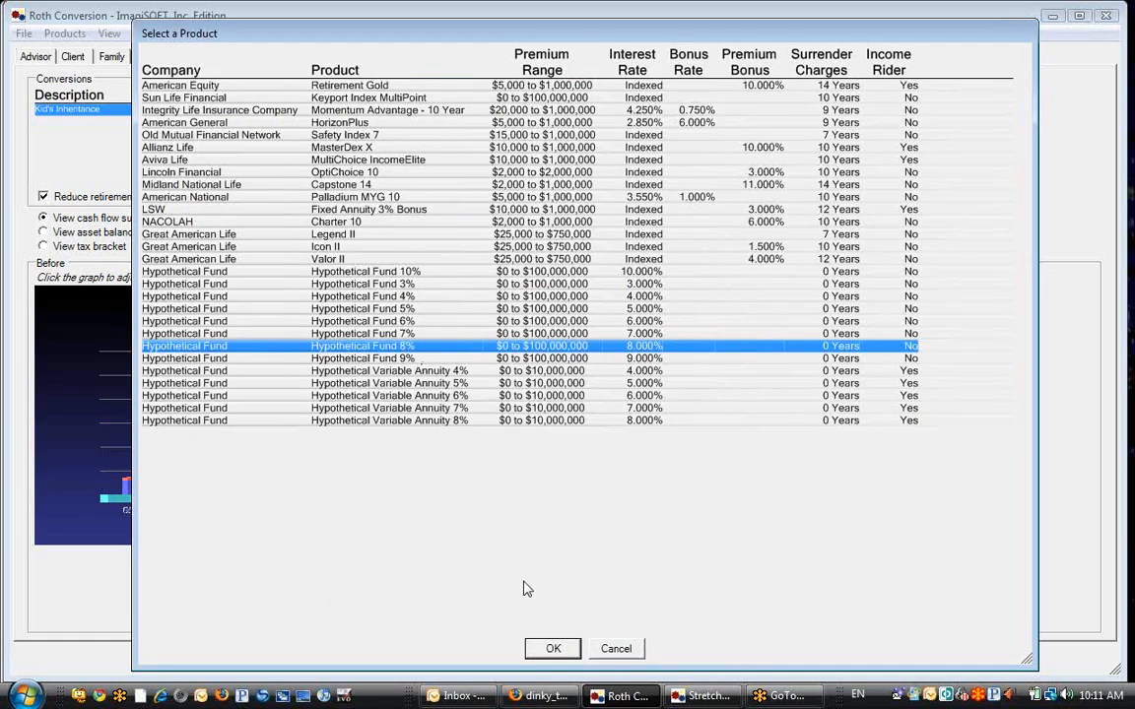
click(554, 648)
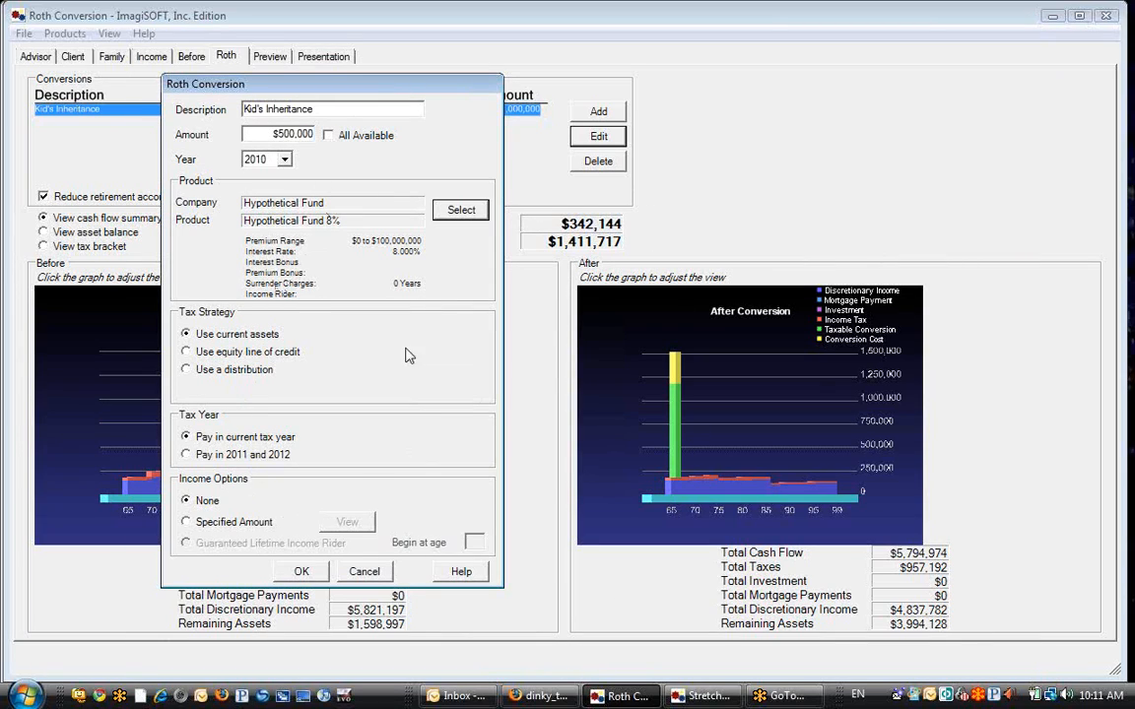
click(301, 573)
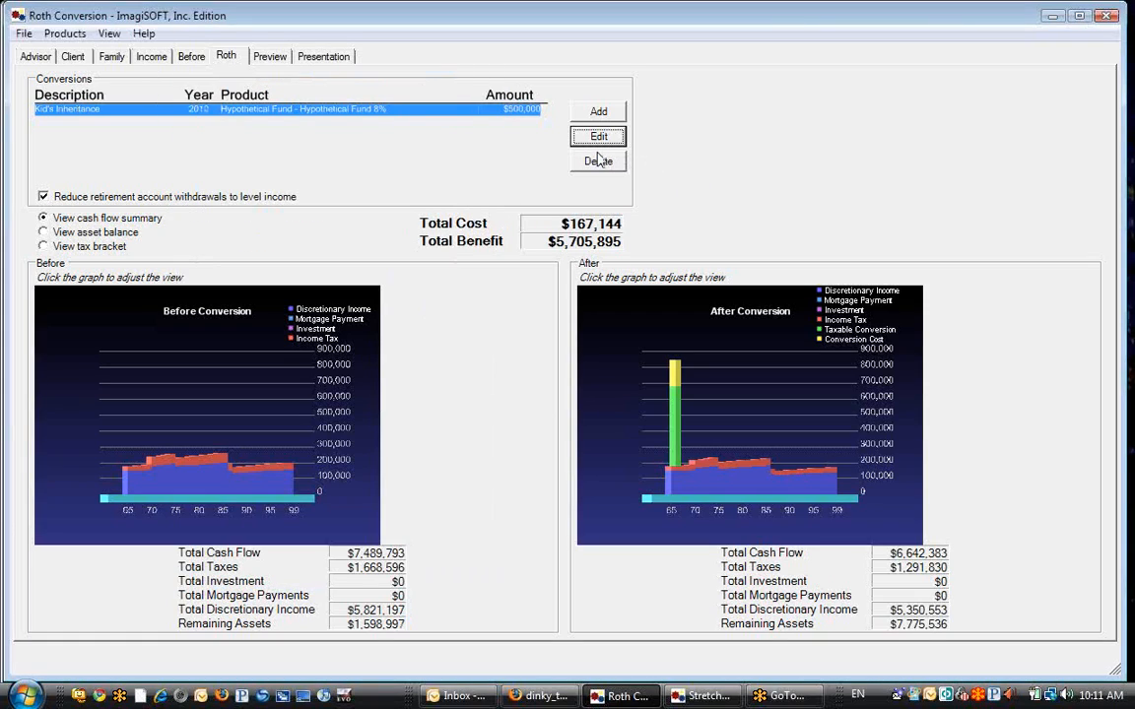
Start a second conversion described as Wife's Income, using all available funds in 2010 and the Hypothetical Fund 4% product
click(598, 111)
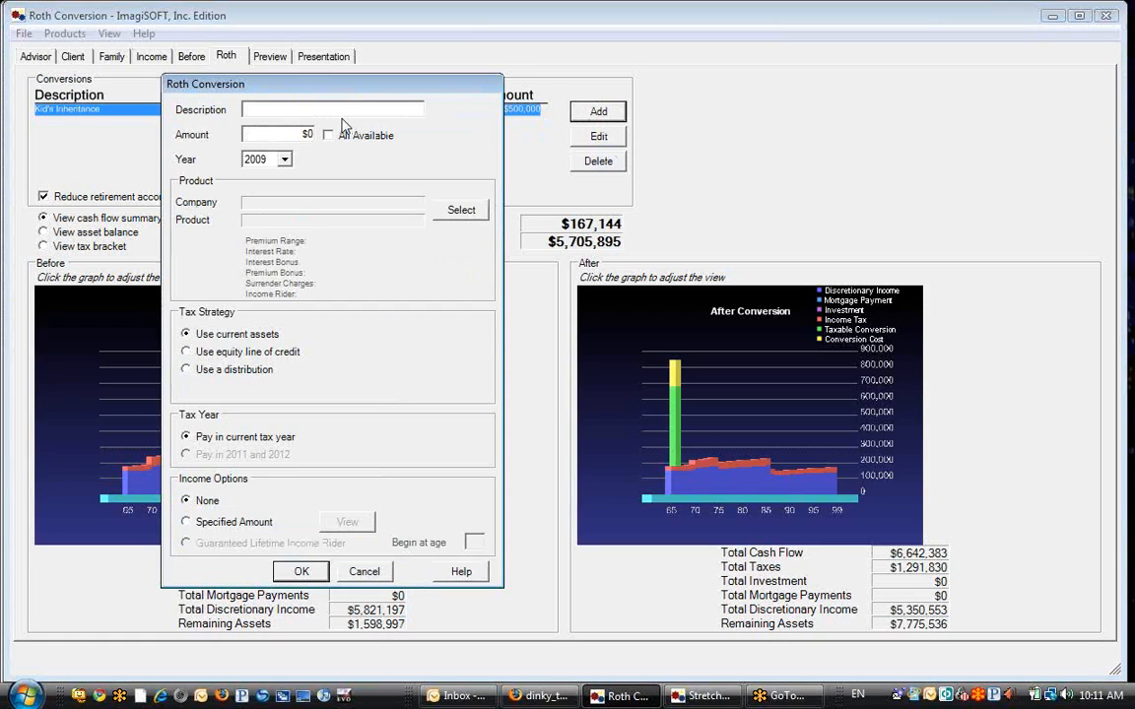
text(Wife's Income)
click(328, 136)
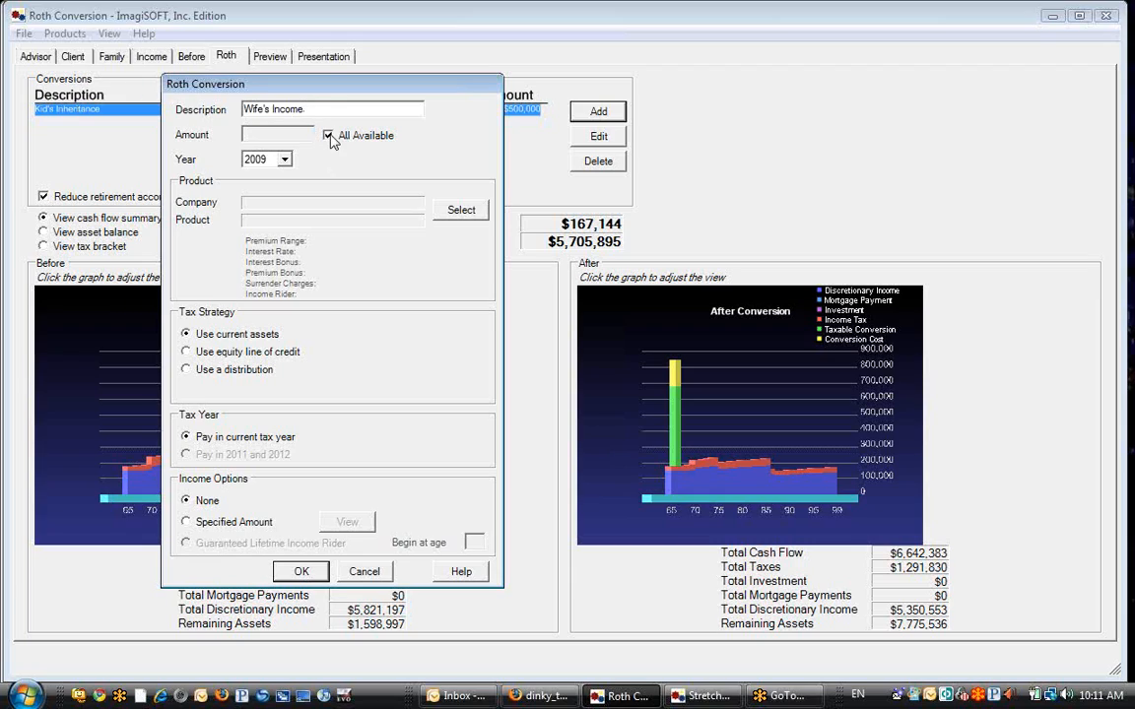
click(284, 158)
click(267, 188)
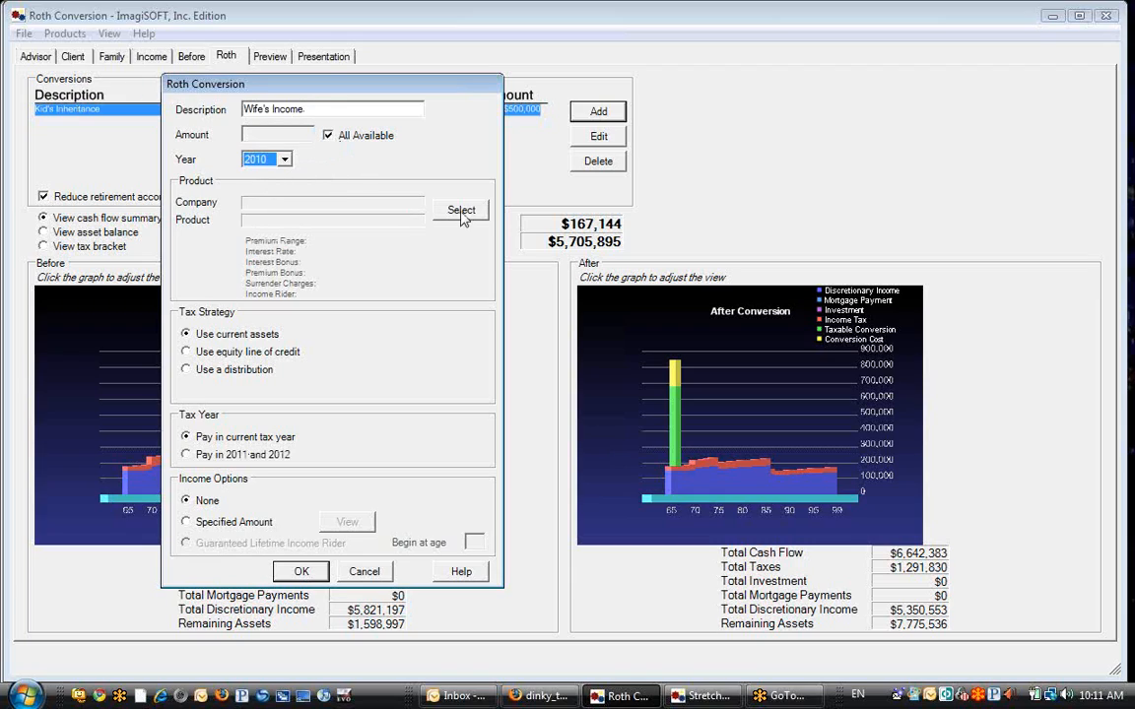
click(458, 209)
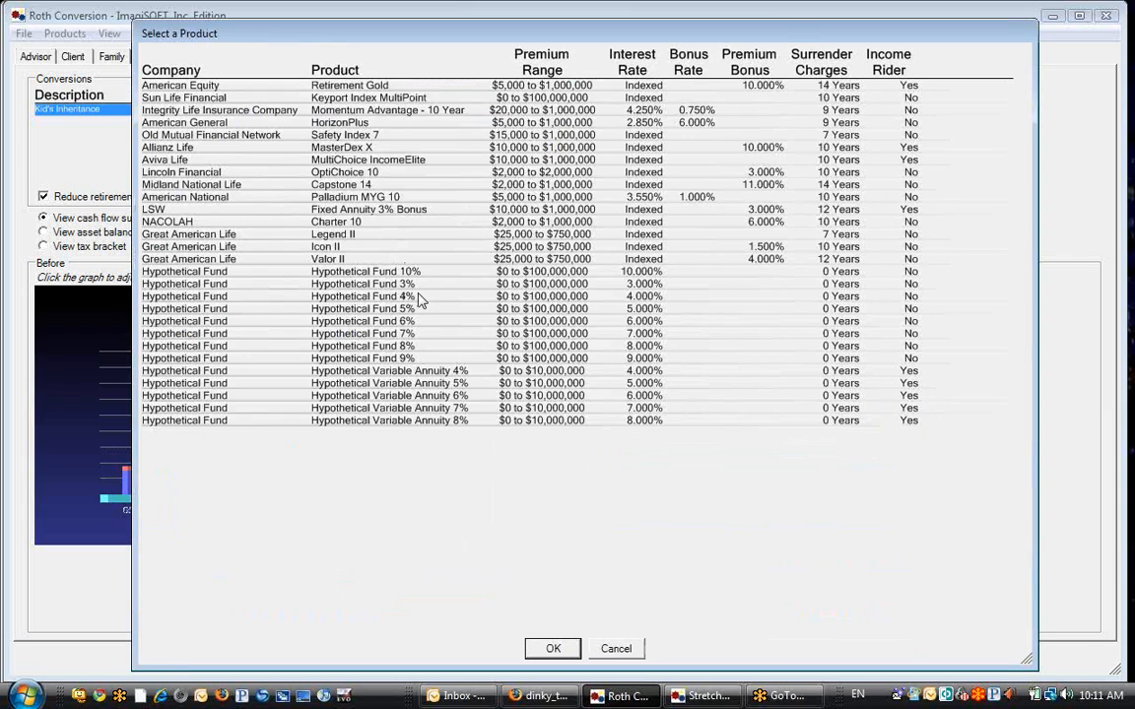
click(379, 296)
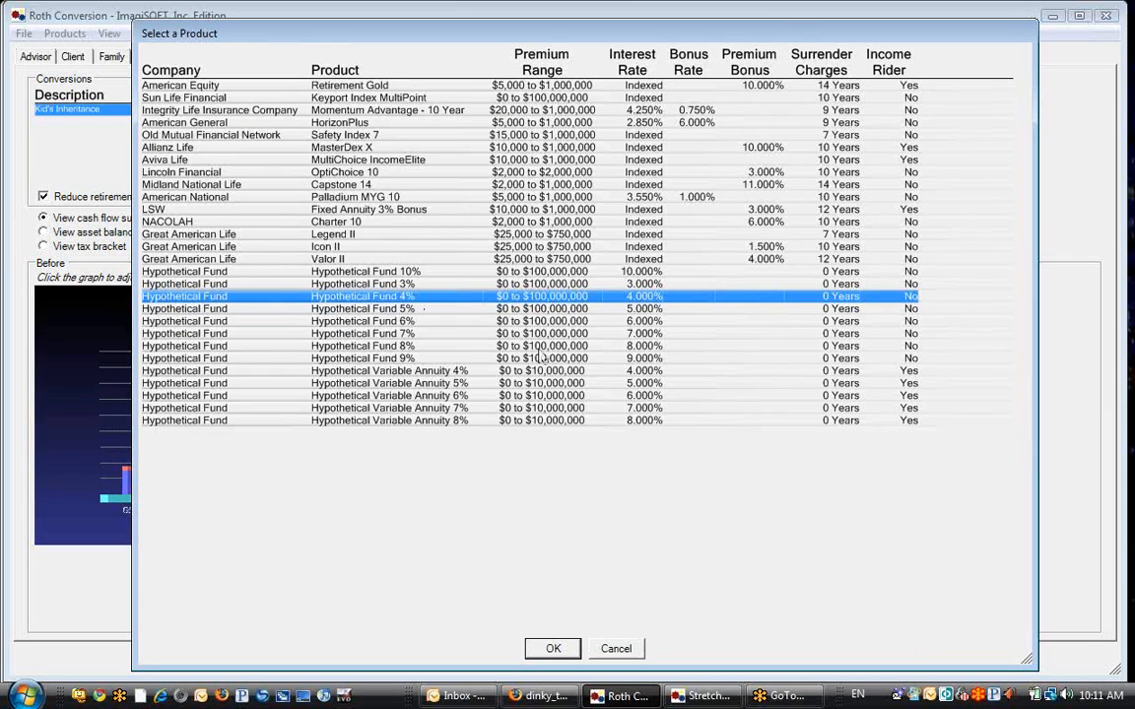
click(552, 646)
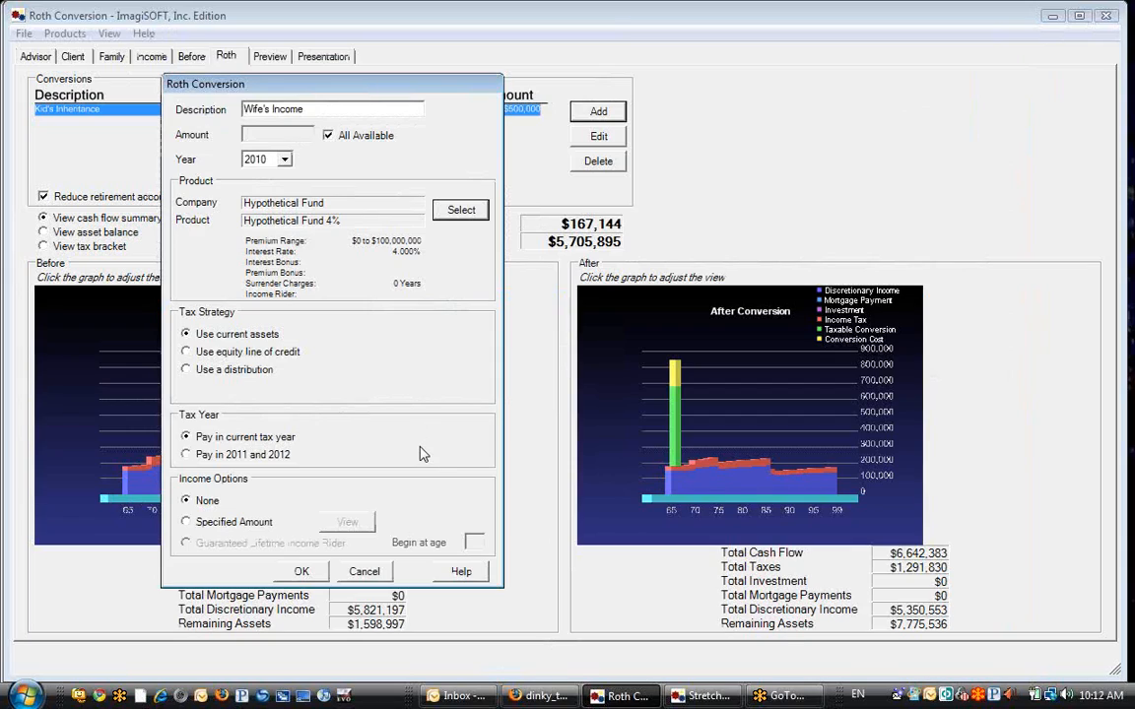
Give the Wife's Income conversion a specified income of $75,000 increasing 3% yearly from age 86 to 99, and save the conversion
click(186, 522)
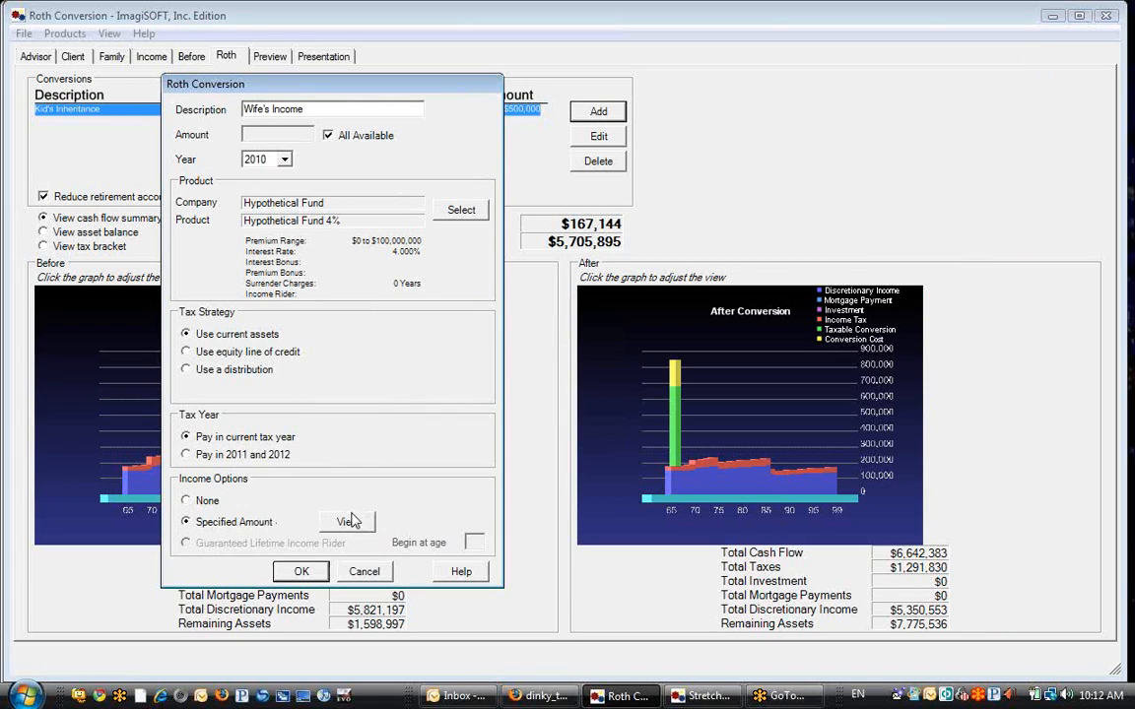
click(355, 526)
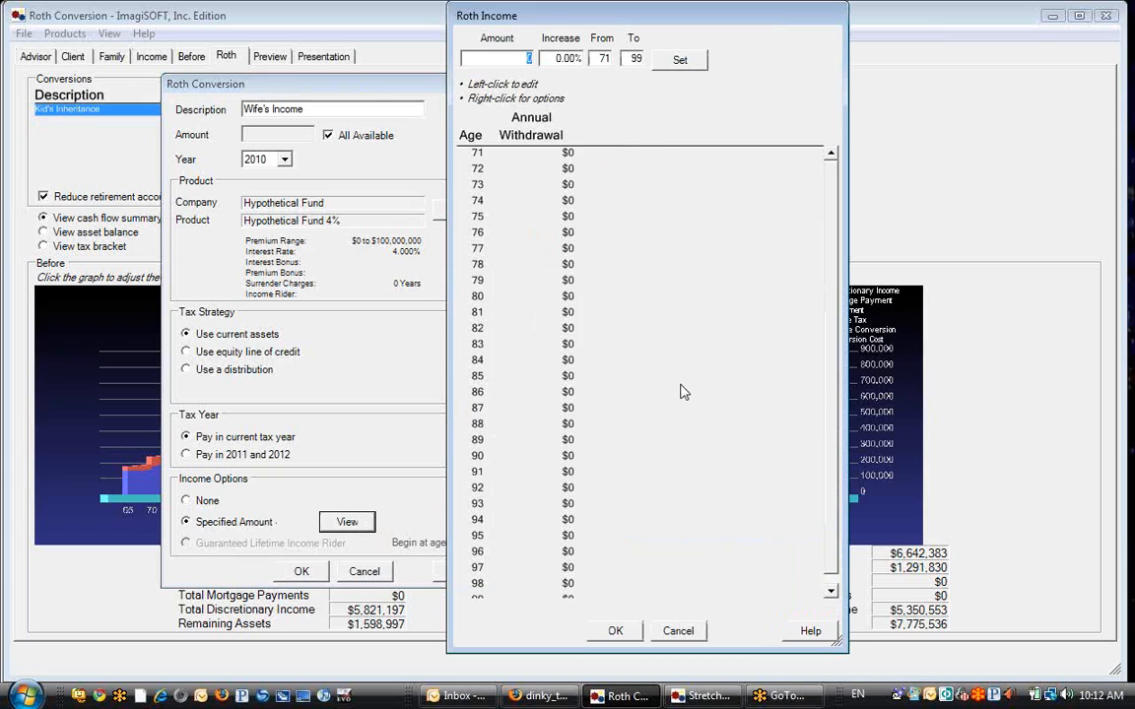
text(75000)
key(Tab)
text(3)
key(Tab)
text(85)
key(Tab)
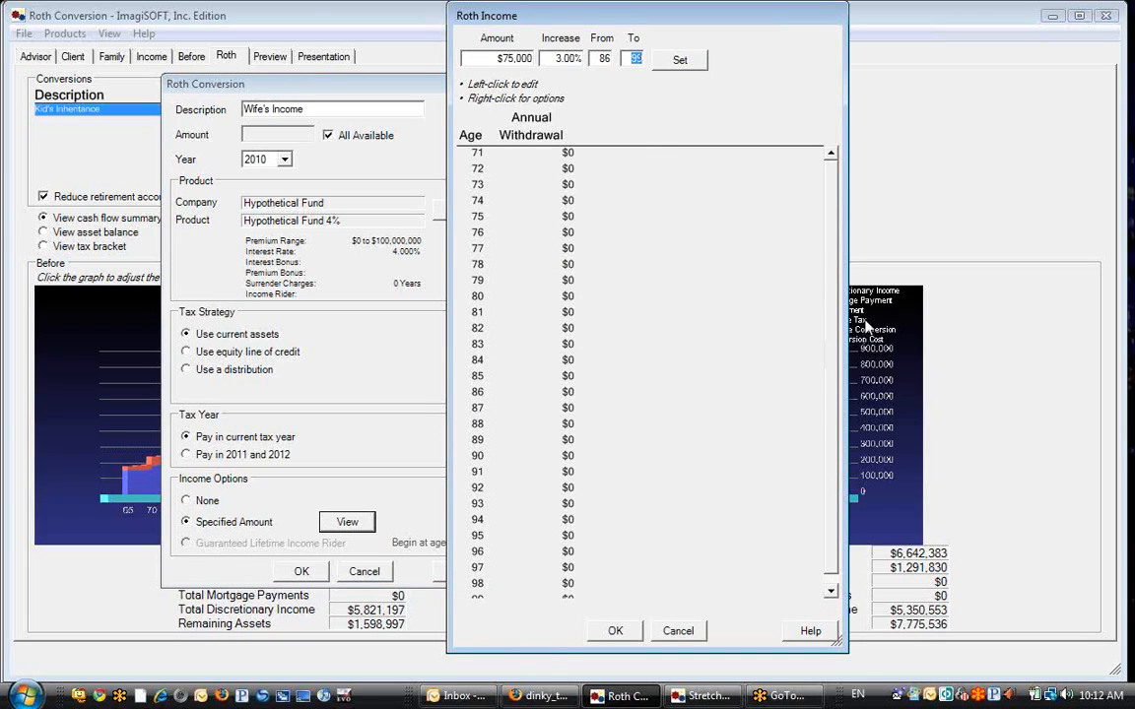
click(679, 61)
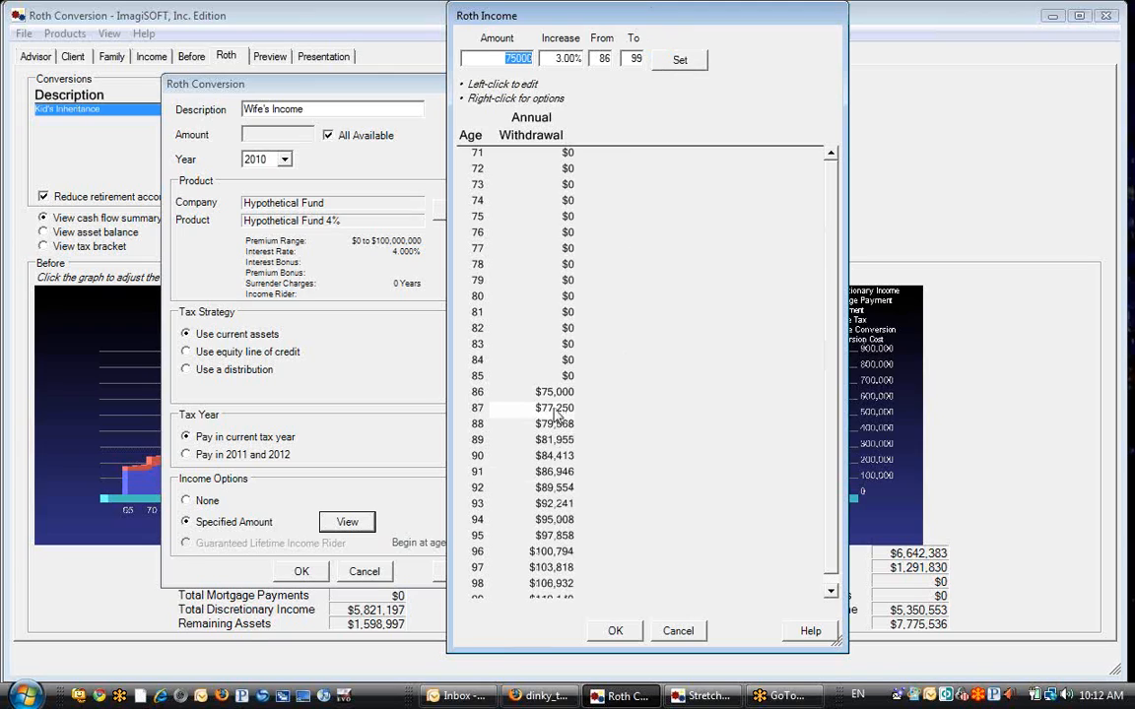
click(617, 631)
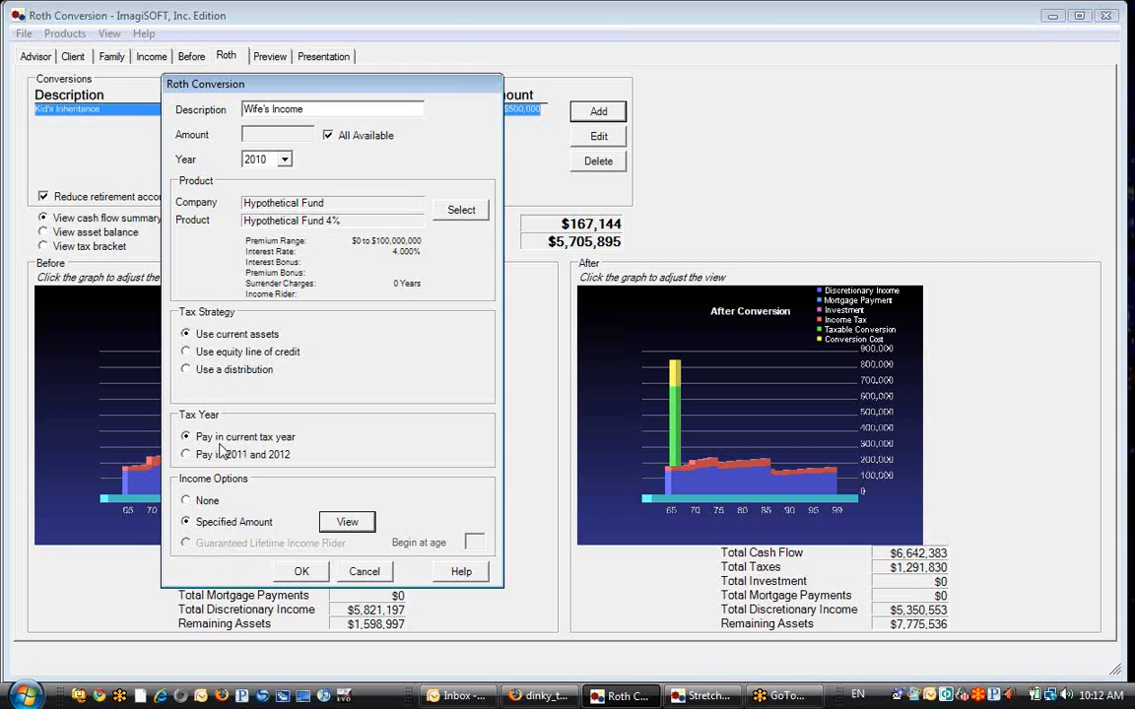
click(301, 571)
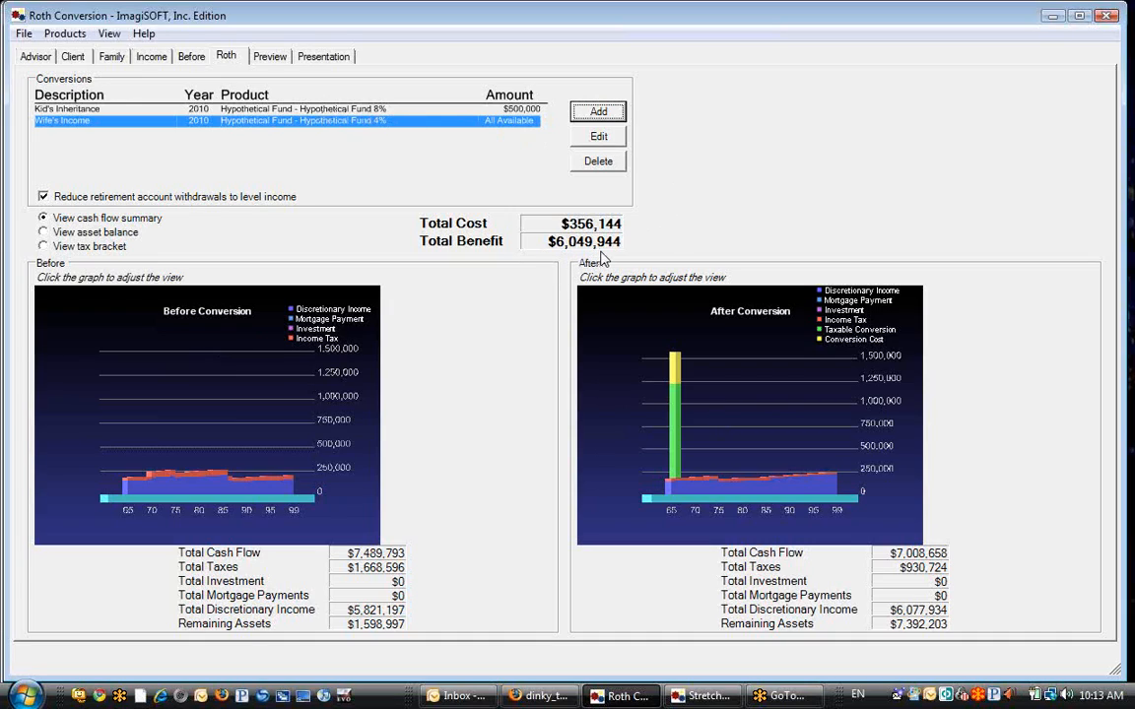
Review the updated report's ledger and the separate conversion pages for Kid's Inheritance and Wife's Income
click(262, 56)
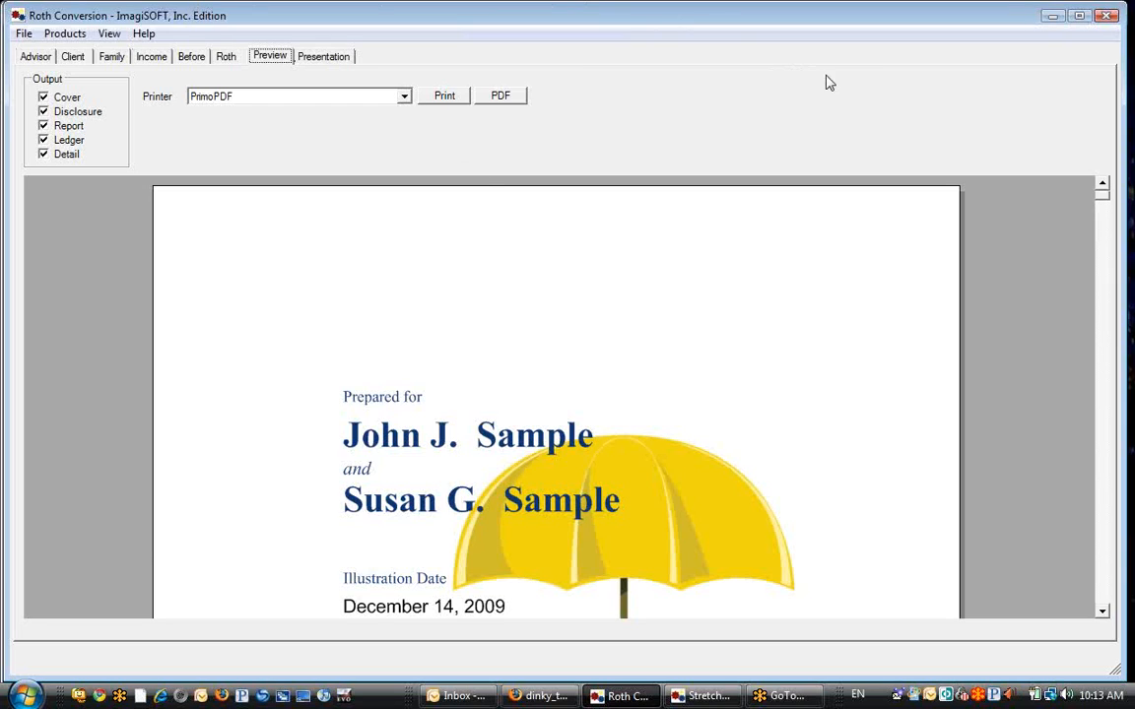
drag(1103, 197, 1100, 339)
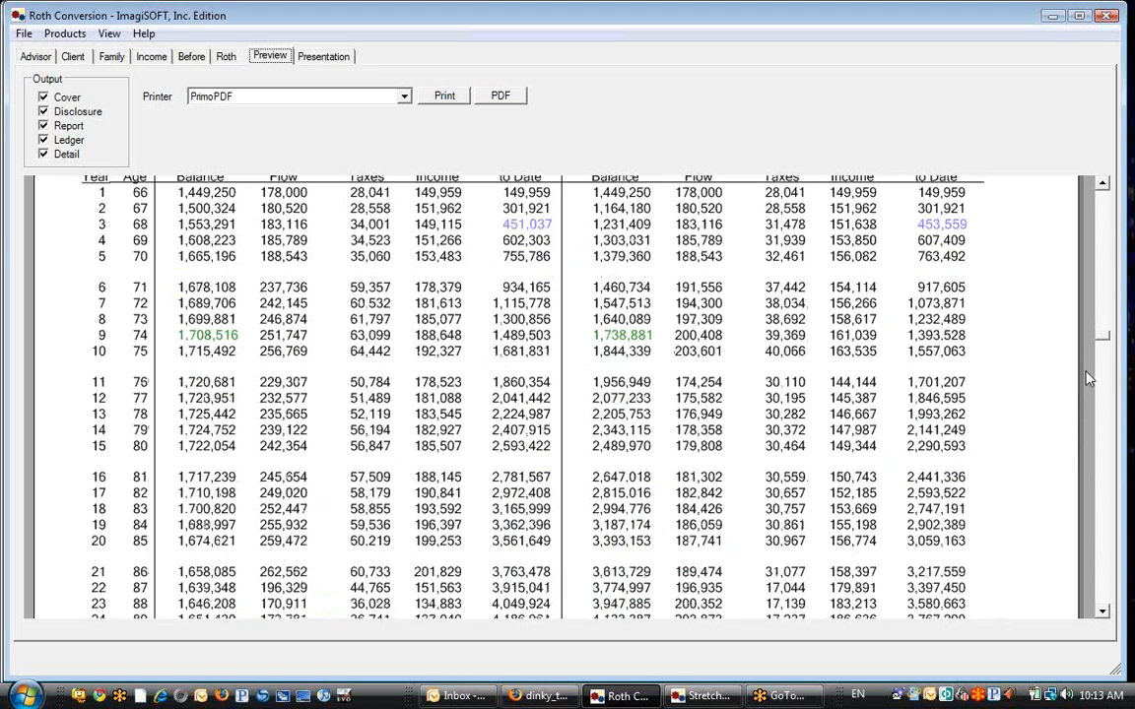
drag(1108, 350, 1106, 392)
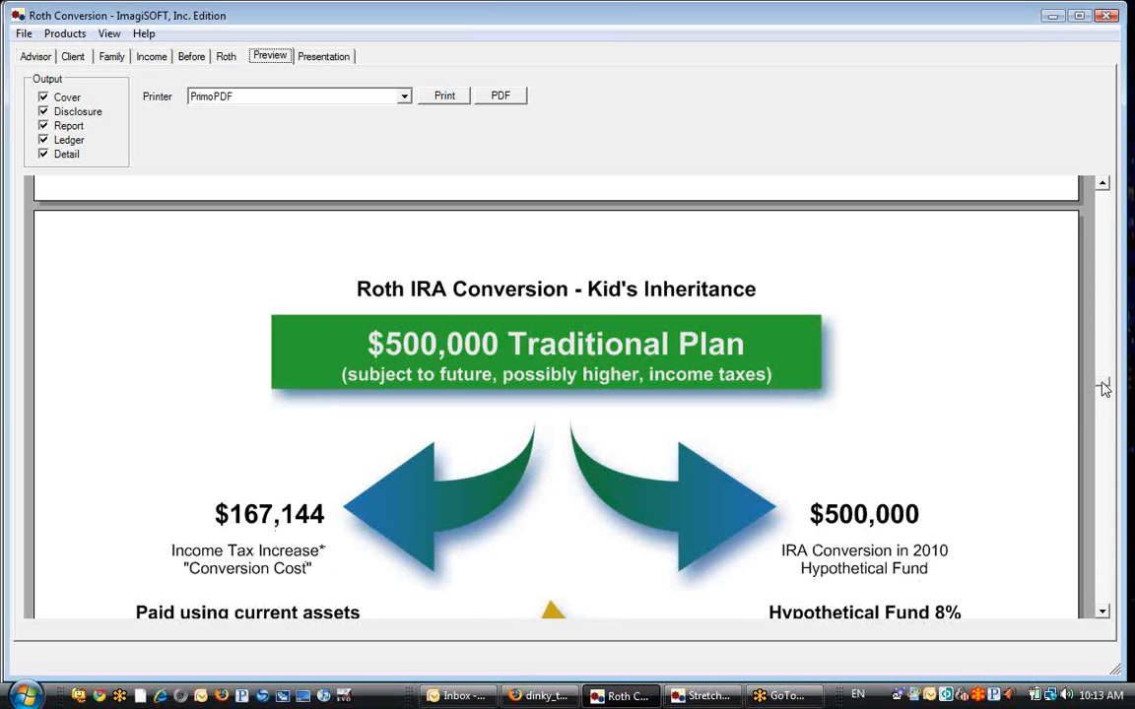
scroll(1103, 389, down, 5)
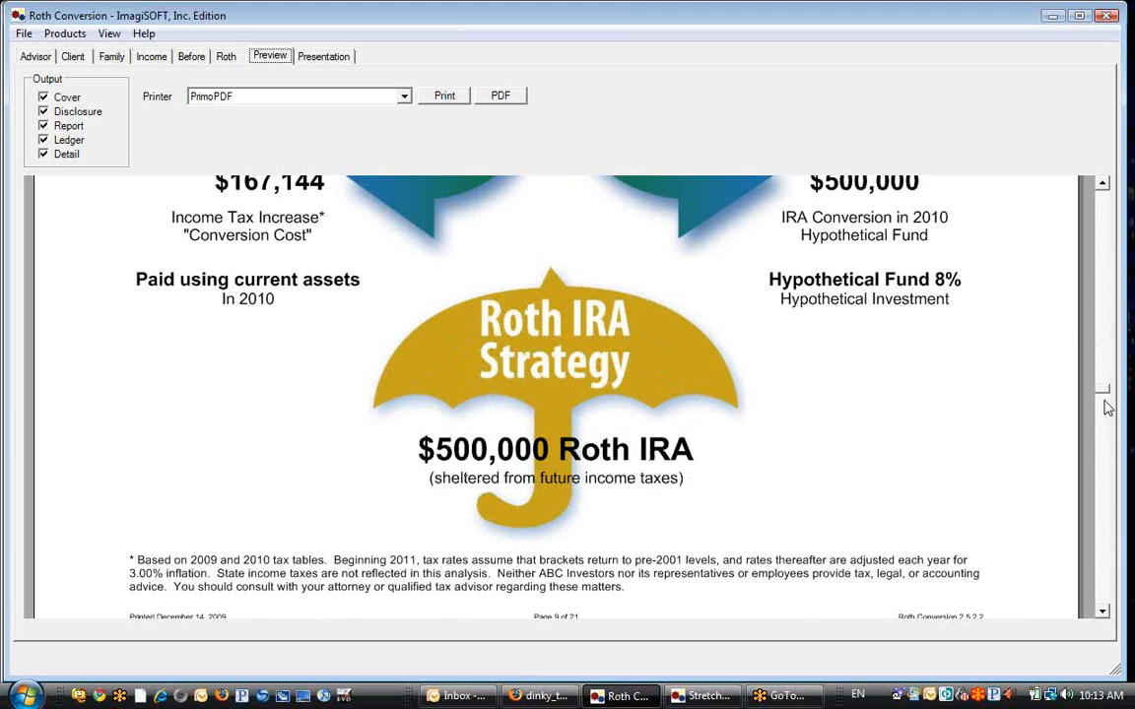
drag(1104, 393, 1104, 404)
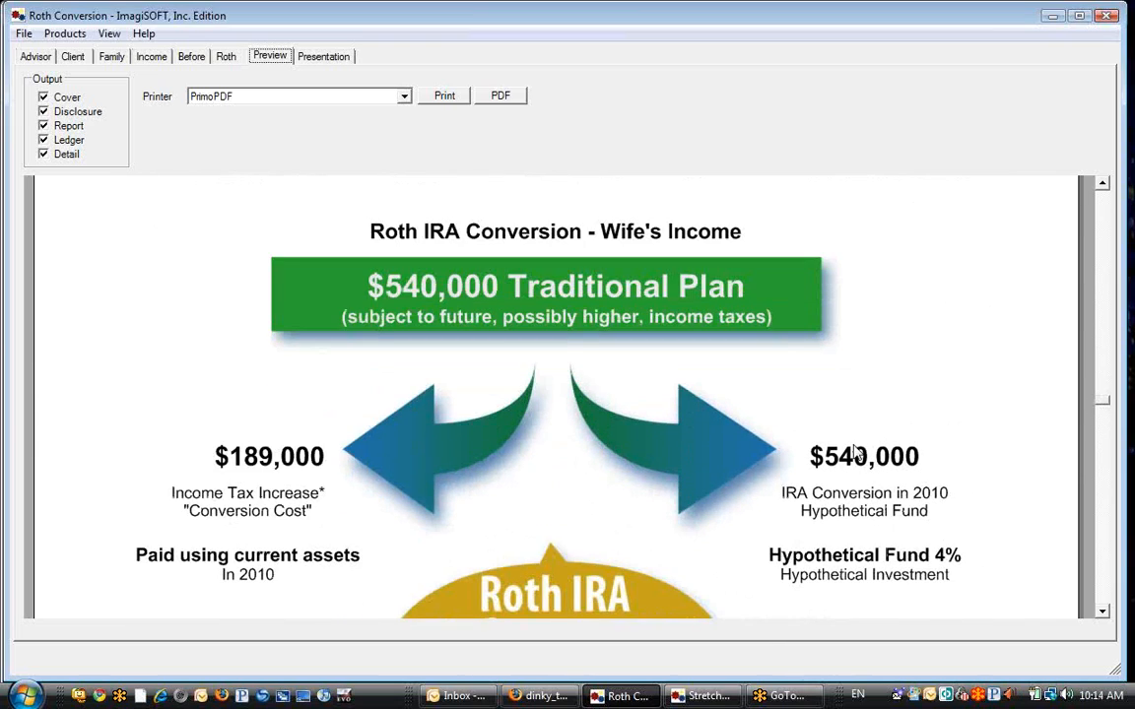